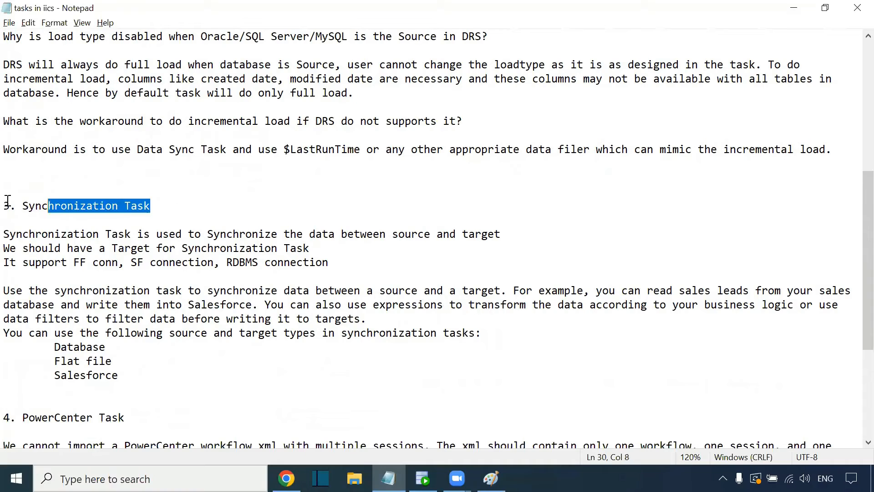
Review the Synchronization Task notes on purpose, target requirement and supported connections, along with the source-to-target diagram in Paint.
left_click_drag(5, 235, 504, 235)
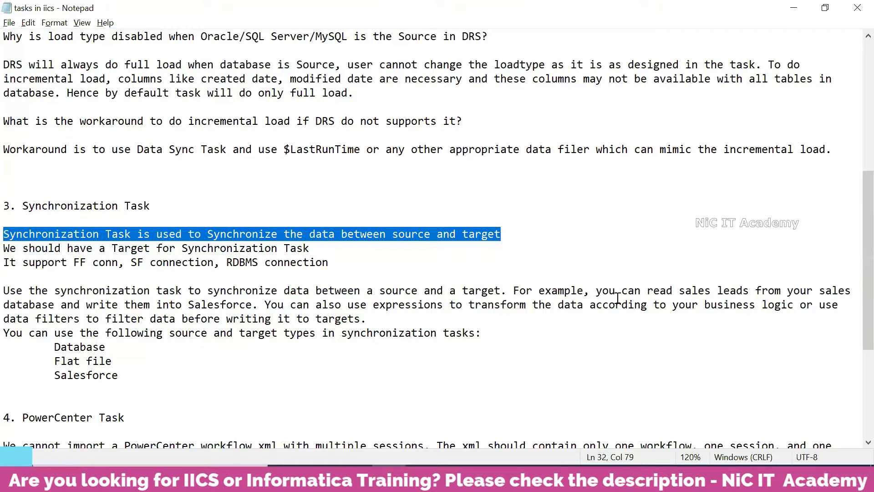
left_click(491, 478)
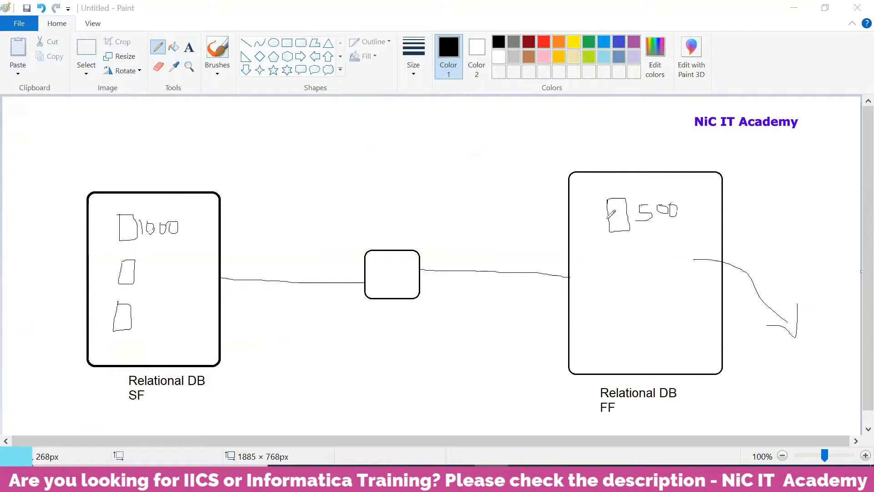
key("alt+Tab")
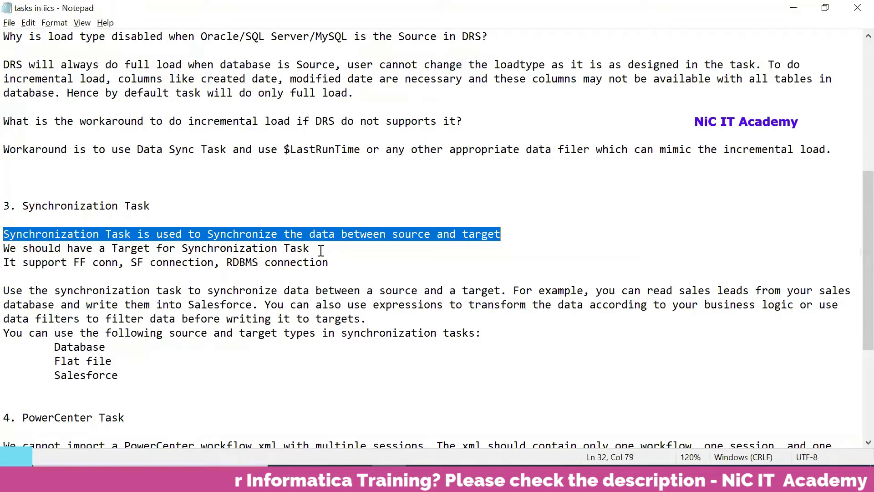
left_click_drag(310, 249, 4, 248)
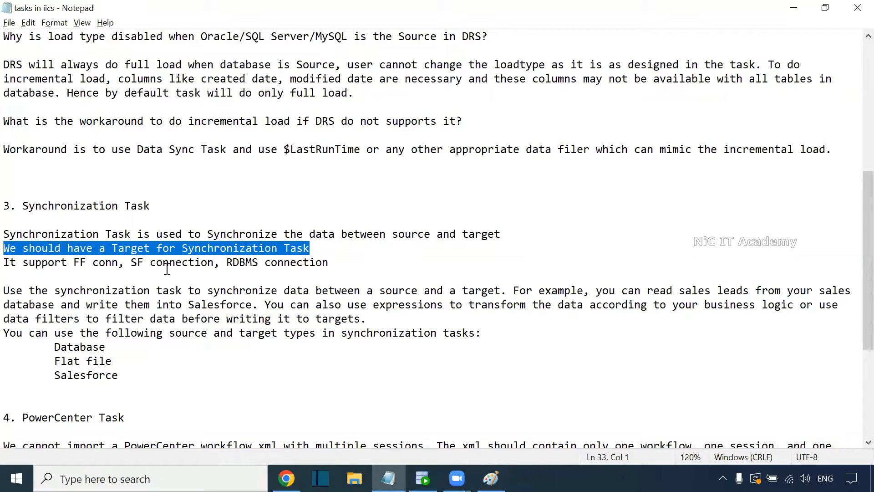
left_click_drag(220, 263, 331, 263)
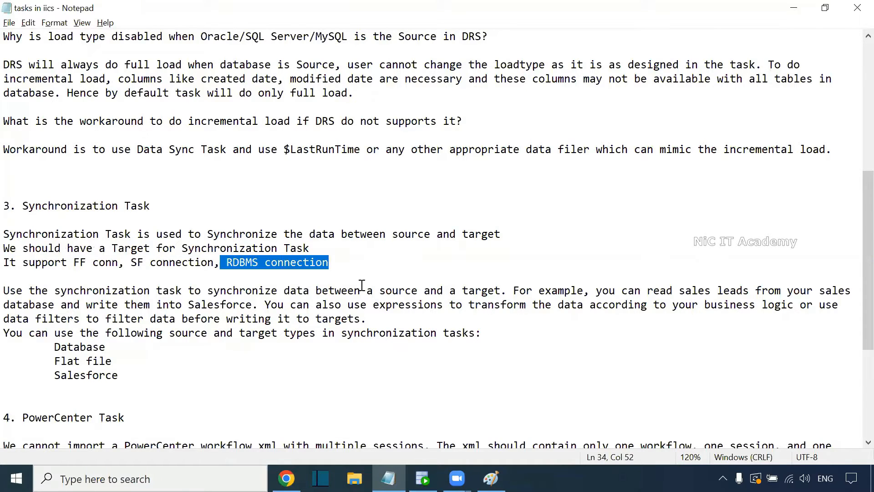
Switch to Informatica Data Integration in Chrome and start a new asset of type Synchronization Task.
key("alt+Tab")
key("alt+Tab")
key("alt+Tab")
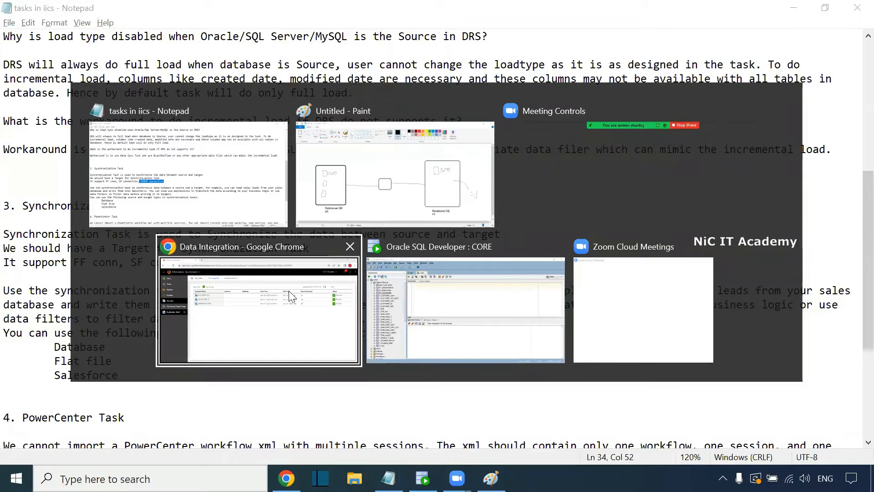
left_click(29, 91)
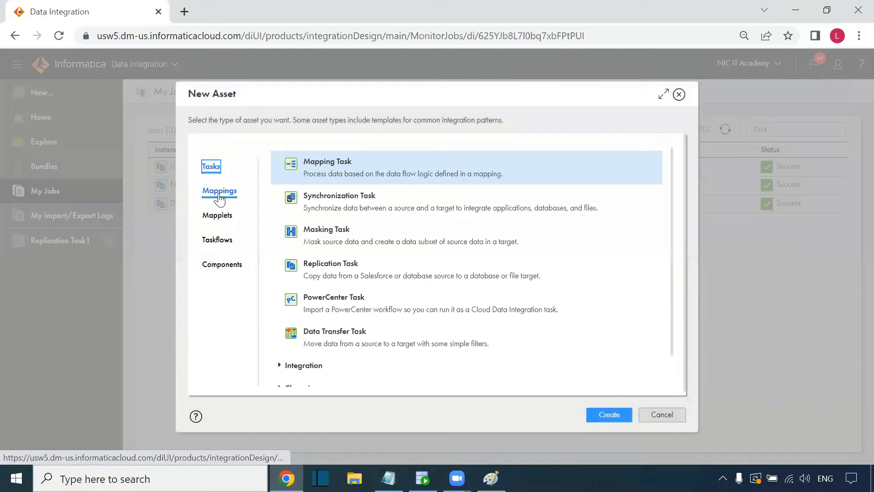
left_click(326, 201)
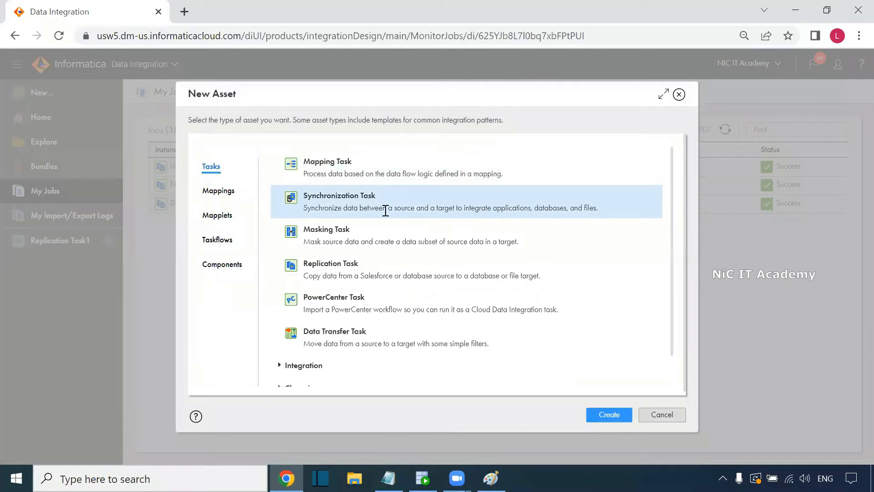
left_click_drag(386, 207, 452, 208)
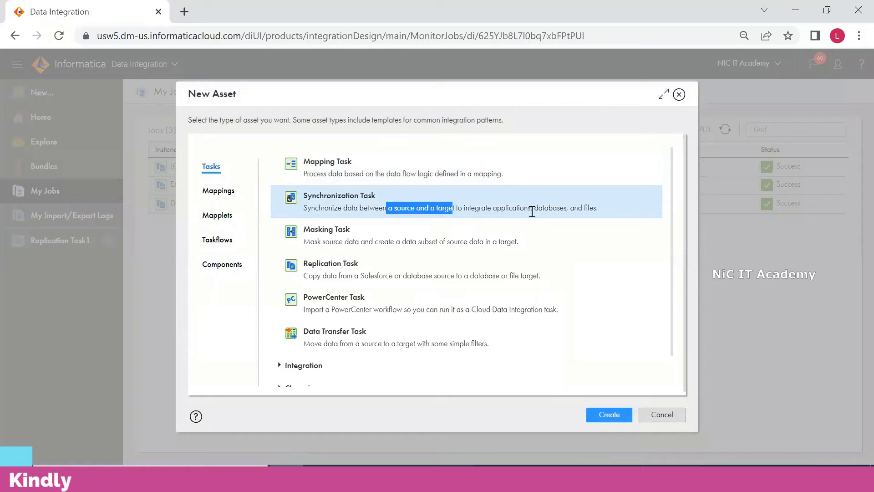
left_click_drag(599, 210, 493, 210)
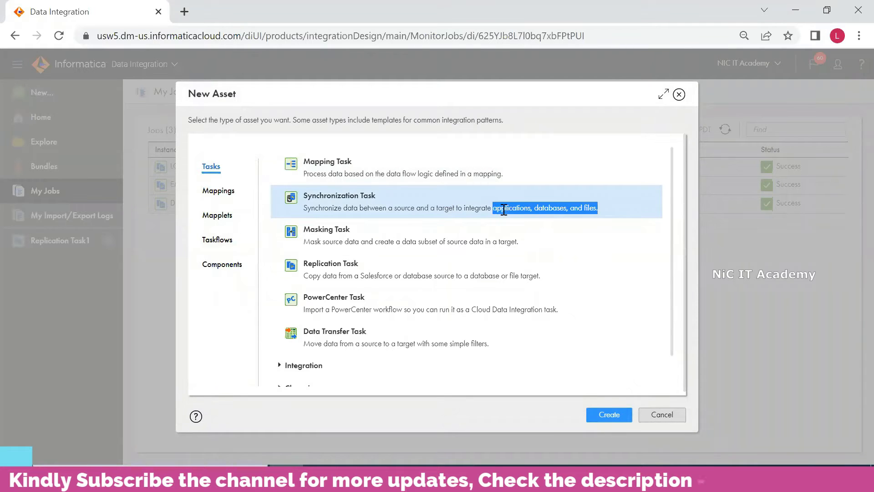
double_click(505, 208)
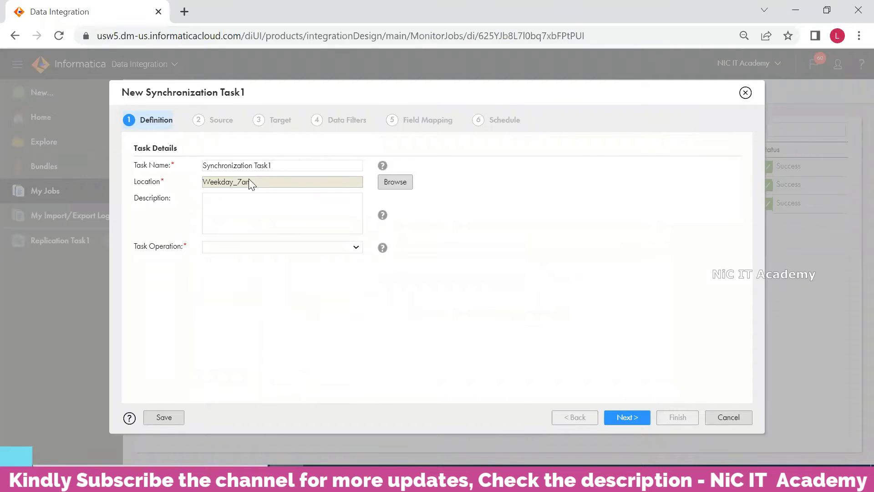
Set the new synchronization task's operation to Insert, leaving the description empty.
left_click(219, 204)
left_click(266, 246)
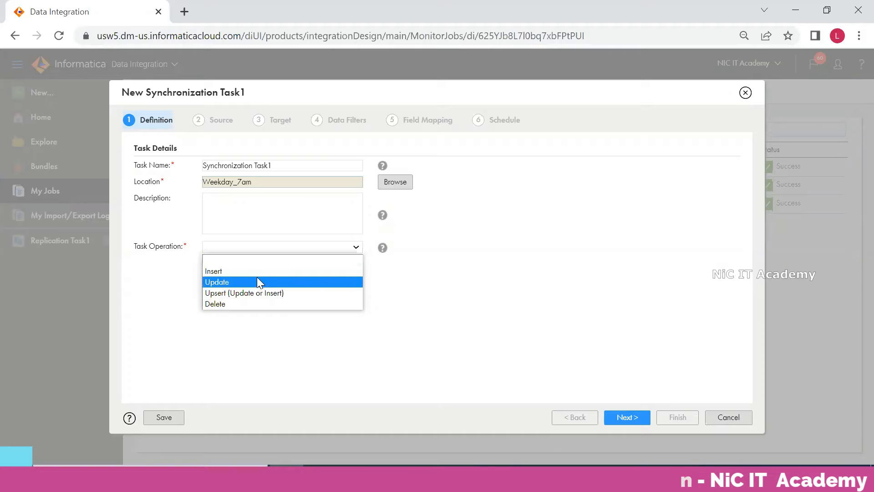
key("Up")
key("Return")
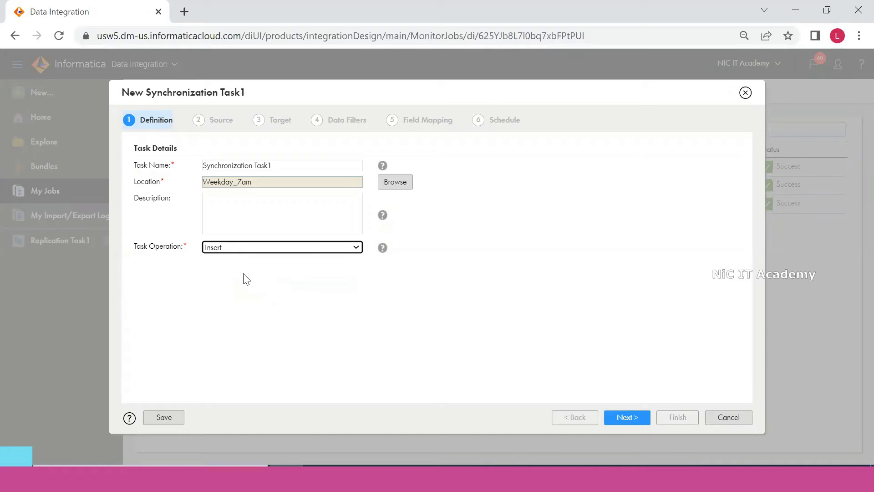
Try Upsert (Update or Insert) as the task operation and return it to Insert.
left_click(255, 247)
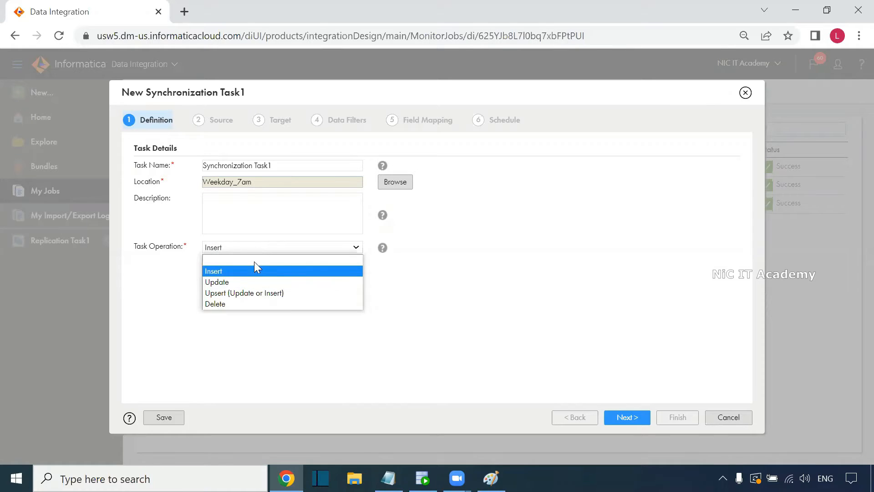
left_click(273, 294)
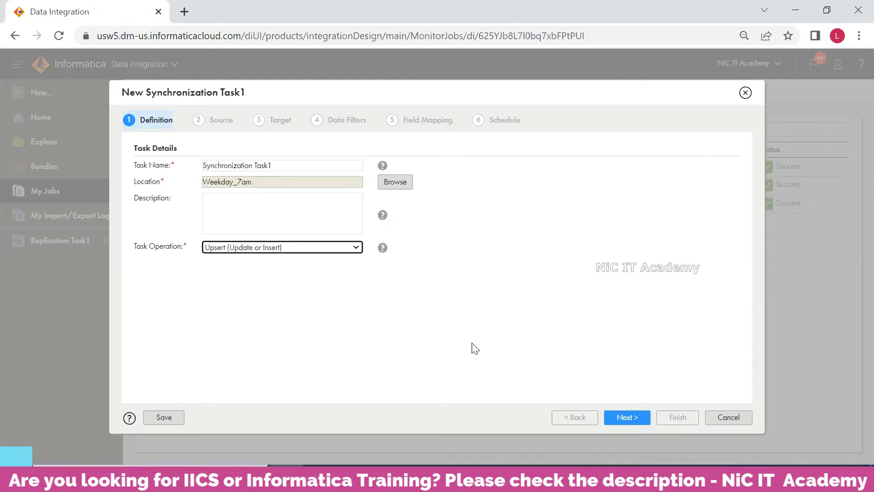
left_click(627, 421)
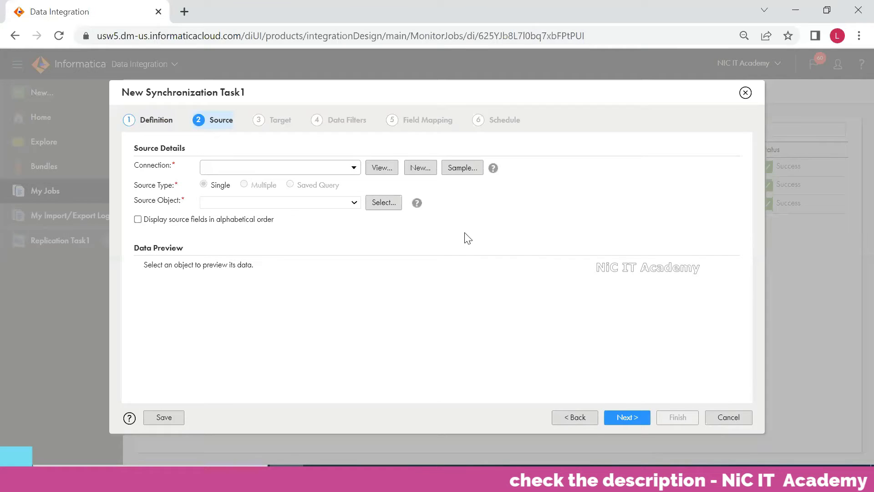
left_click(165, 123)
left_click(261, 247)
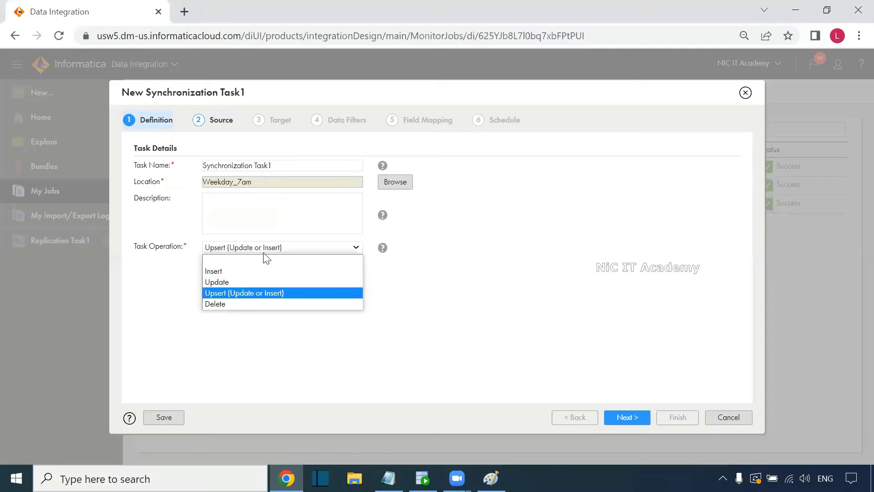
left_click(249, 272)
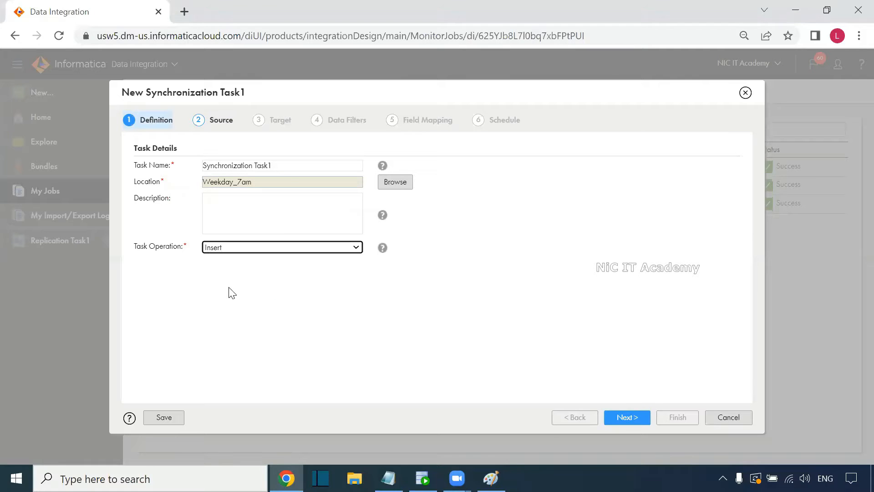
left_click(238, 251)
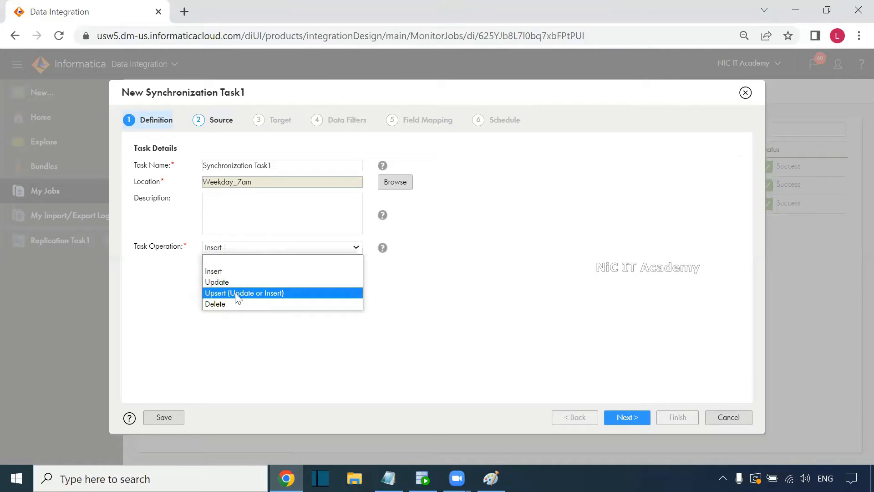
left_click(441, 307)
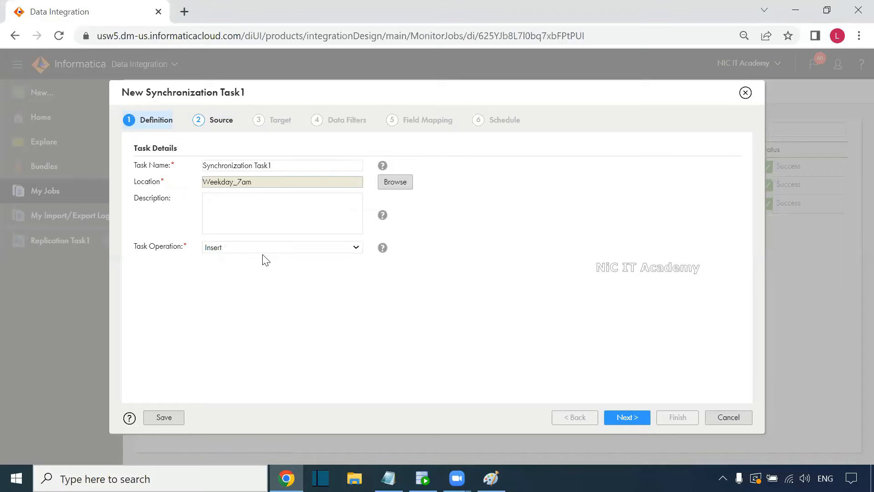
Proceed to the source definition and use the Oracle_Src (Oracle) connection with the Single source type.
left_click(627, 416)
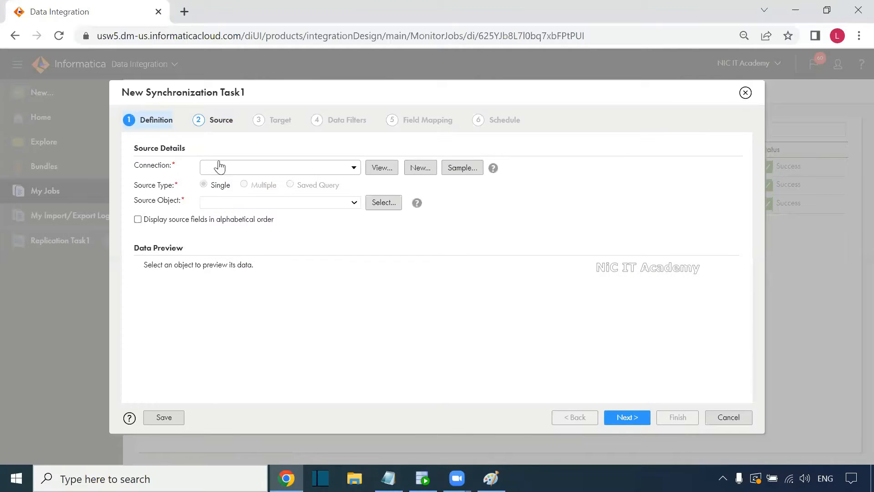
left_click(244, 167)
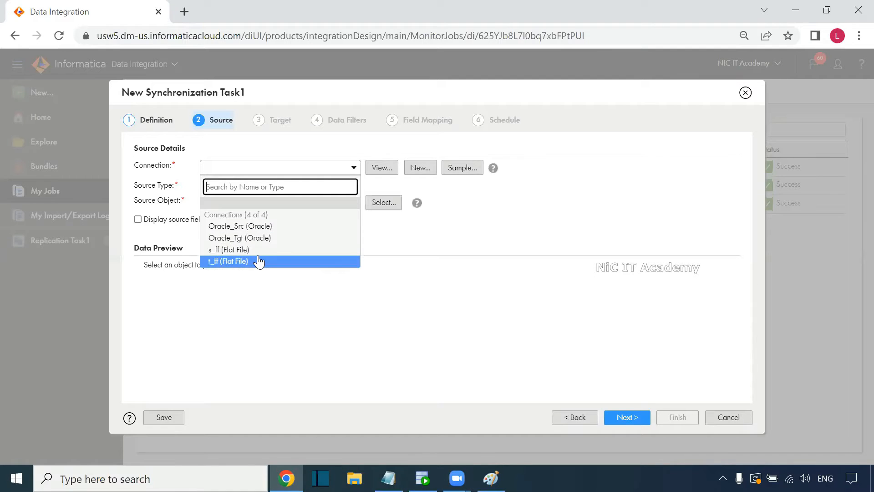
left_click(270, 231)
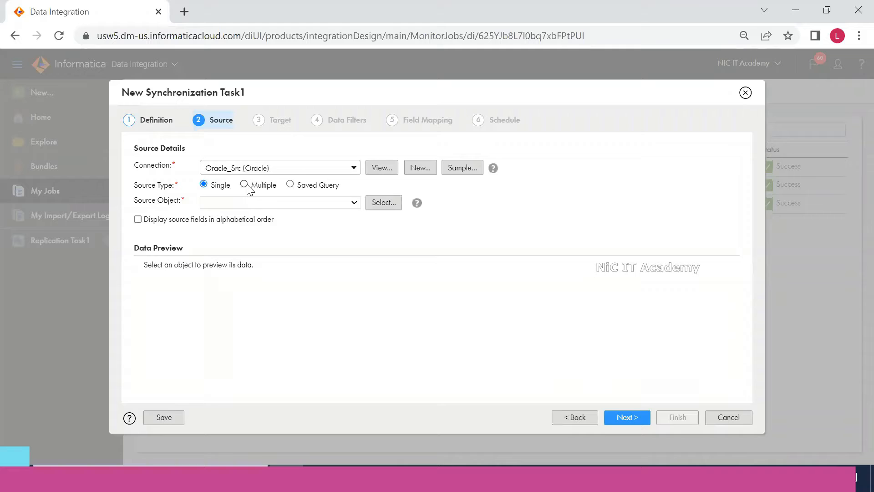
left_click(290, 184)
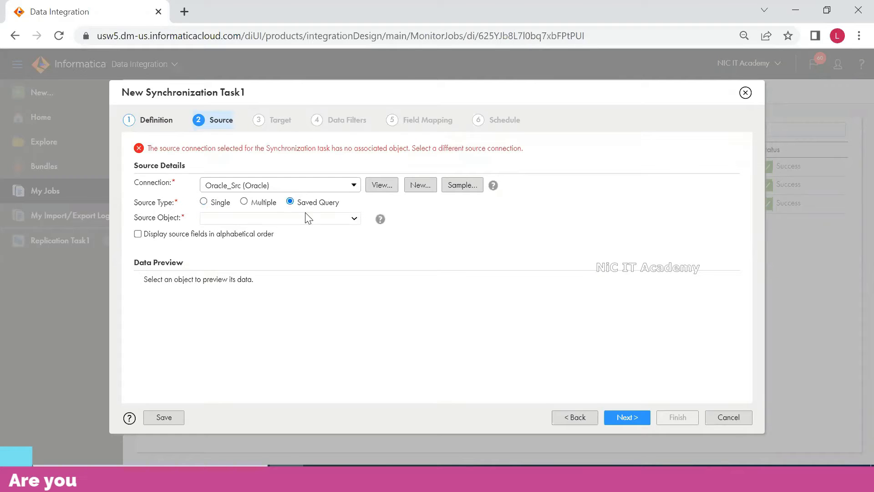
left_click(205, 203)
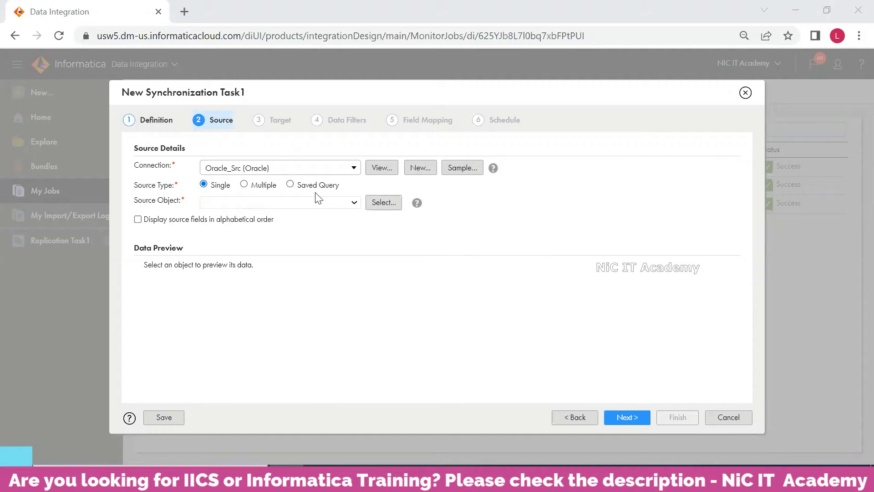
Choose EMPLOYEES as the source object and review its data preview.
left_click(233, 203)
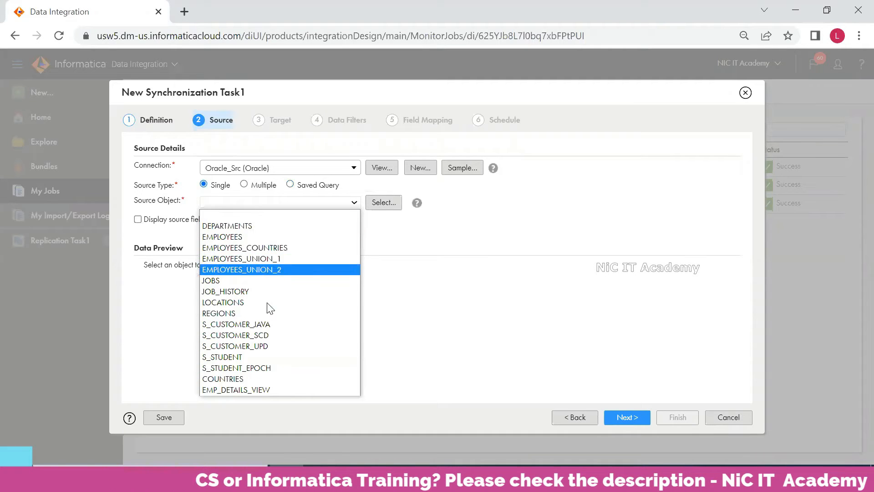
left_click(249, 239)
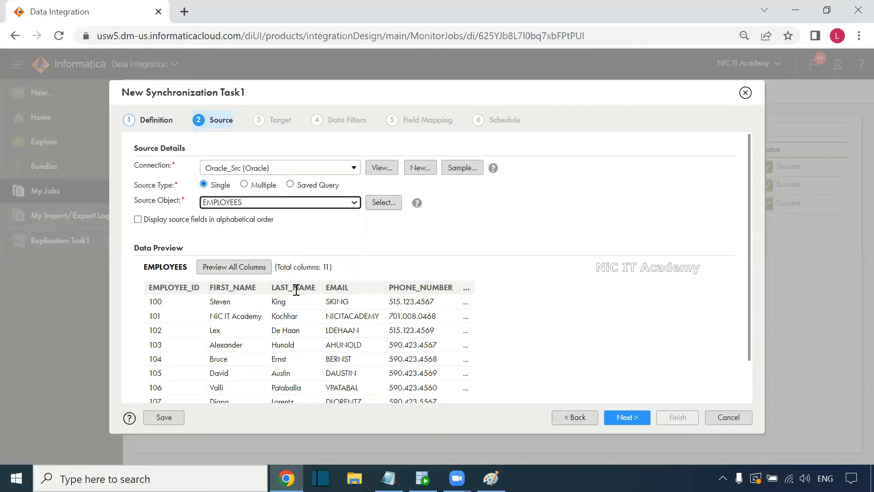
scroll(296, 291, "down", 1)
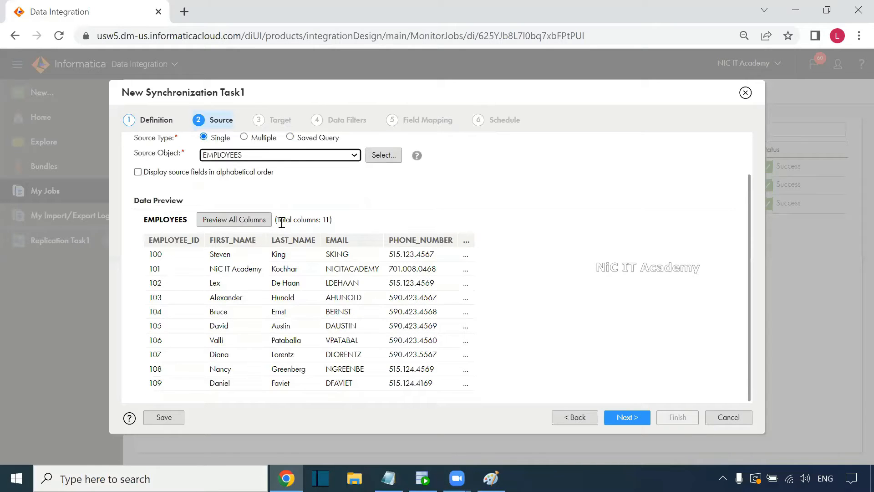
left_click_drag(280, 219, 331, 220)
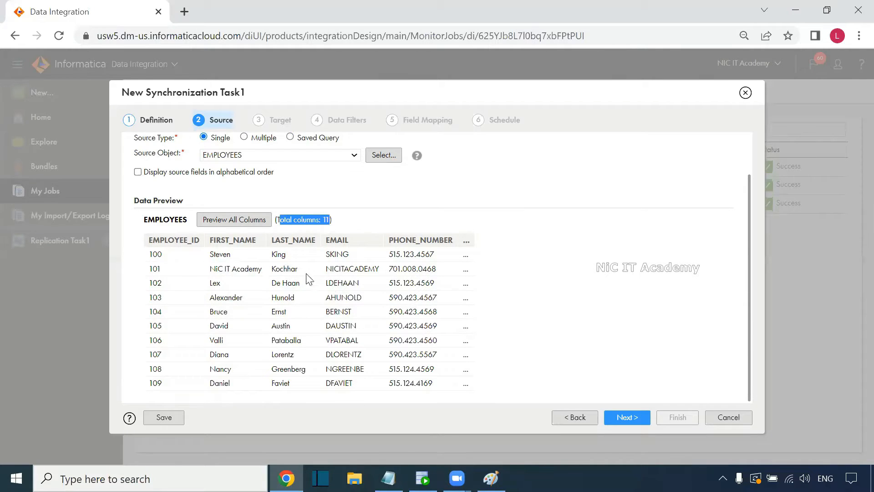
scroll(451, 314, "up", 1)
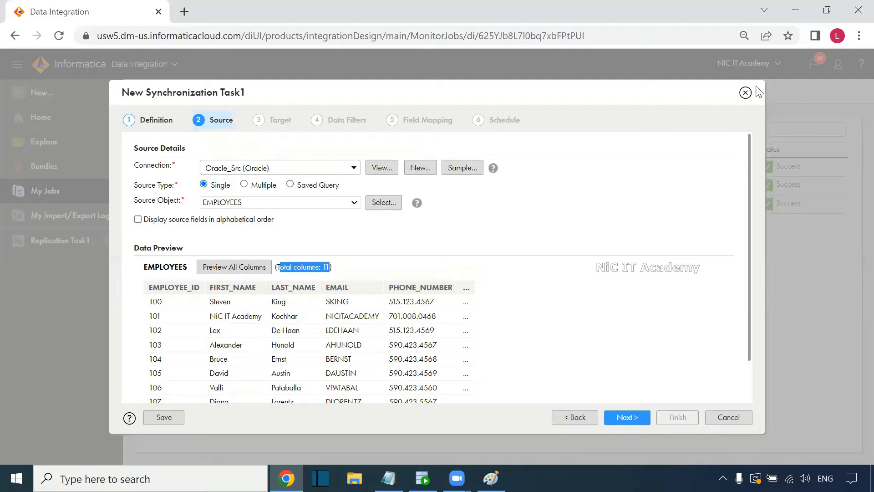
Proceed to the target definition and choose the Oracle_Tgt (Oracle) connection with T_EMPLOYEES as the target object.
left_click(622, 417)
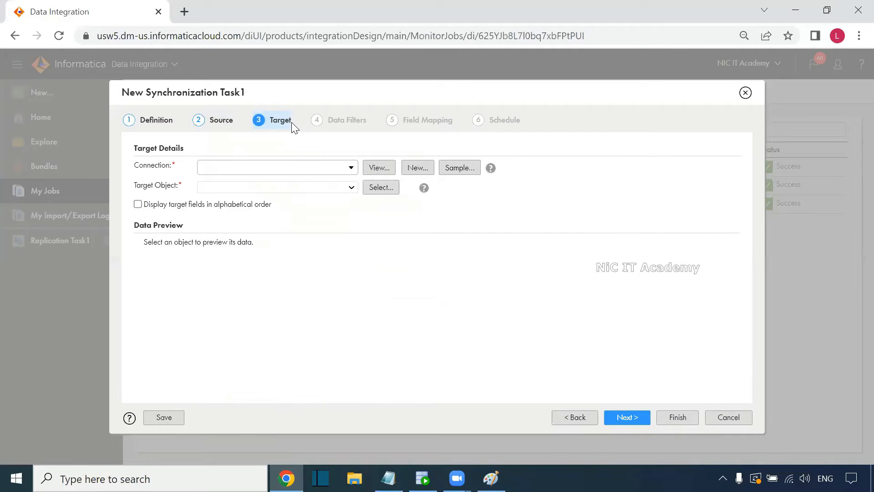
left_click(290, 176)
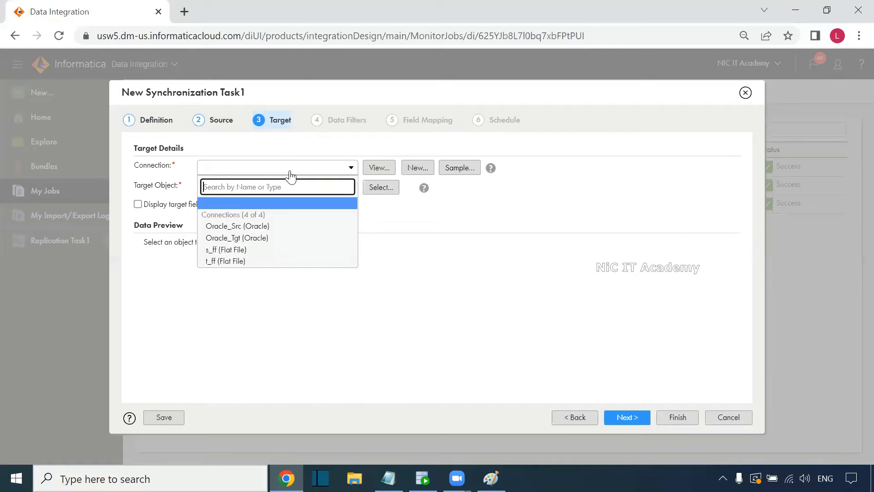
left_click(261, 237)
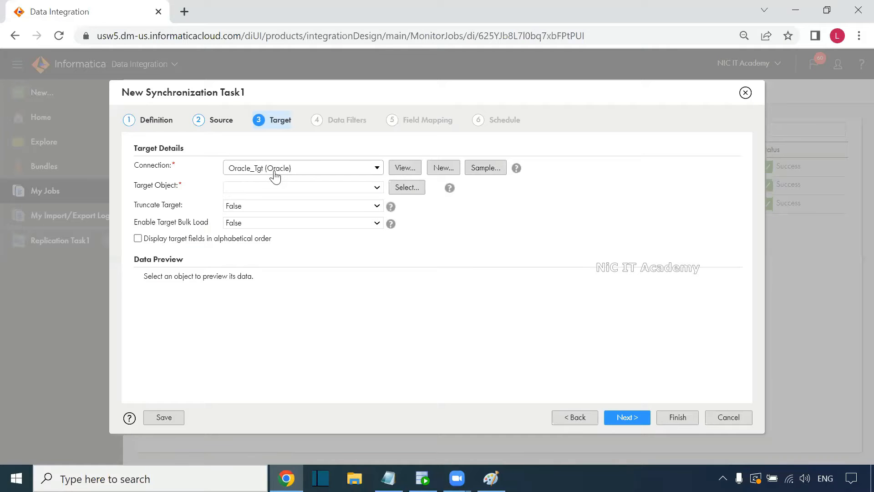
left_click(267, 188)
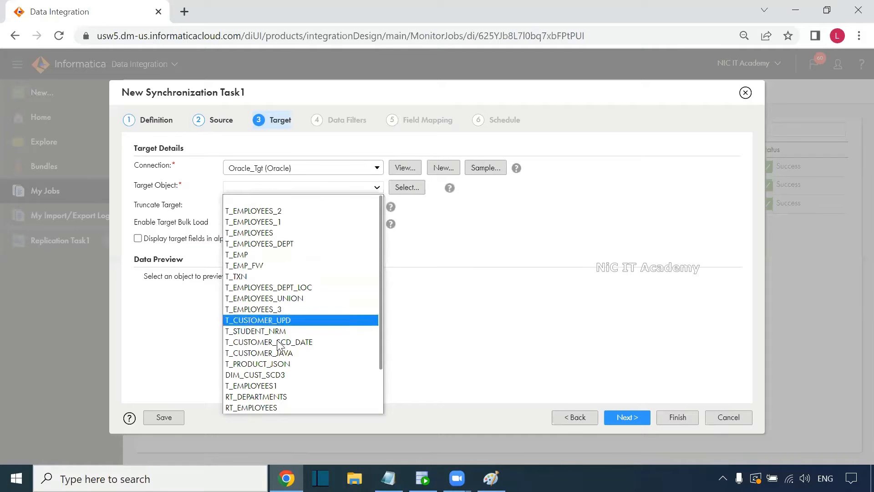
left_click(289, 232)
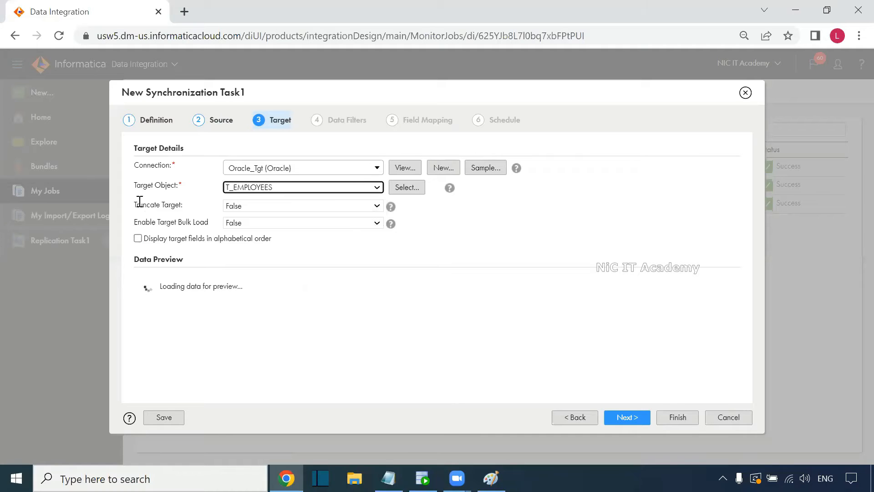
Switch to Oracle SQL Developer and truncate the t_employees table in the CORE worksheet.
left_click_drag(131, 200, 188, 206)
left_click(190, 207)
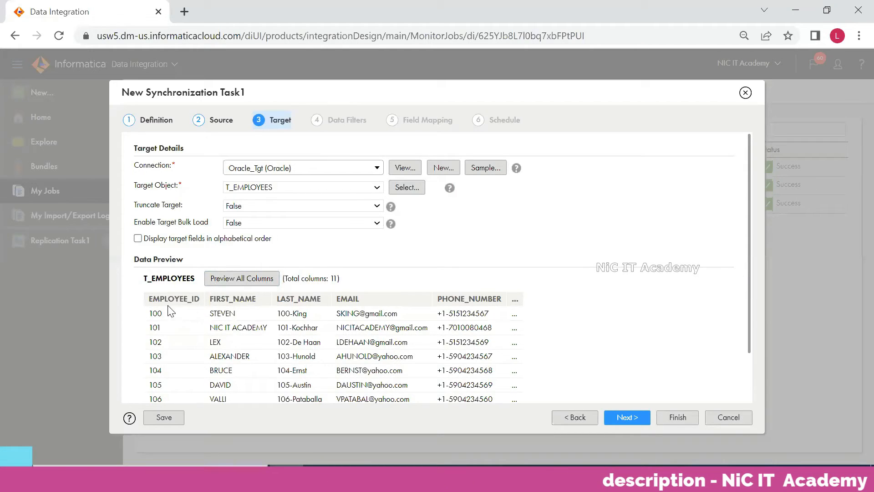
left_click(422, 478)
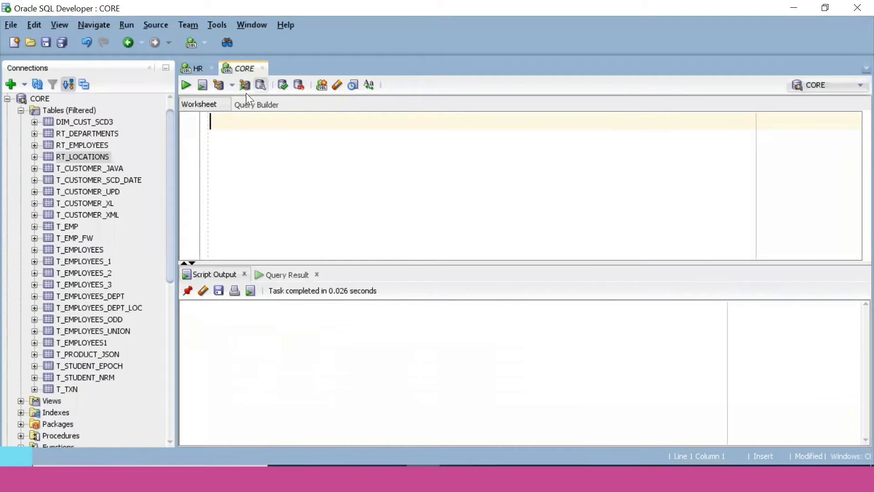
type("truncate")
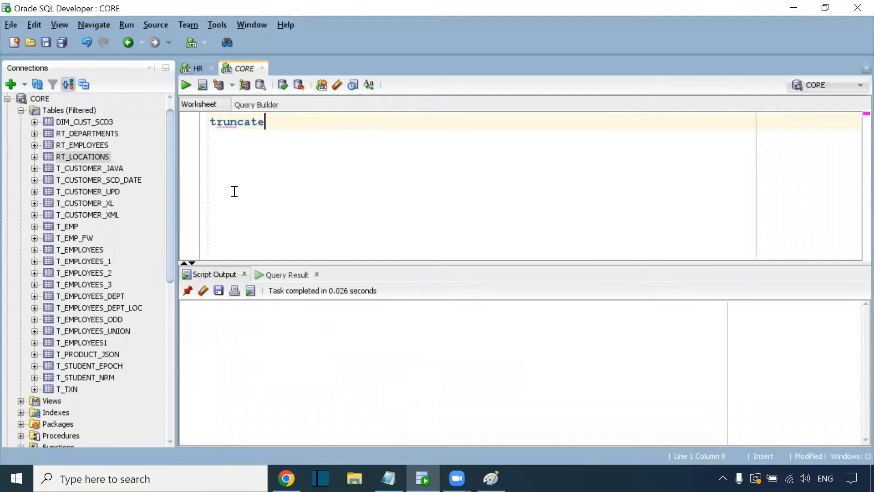
type(" table ")
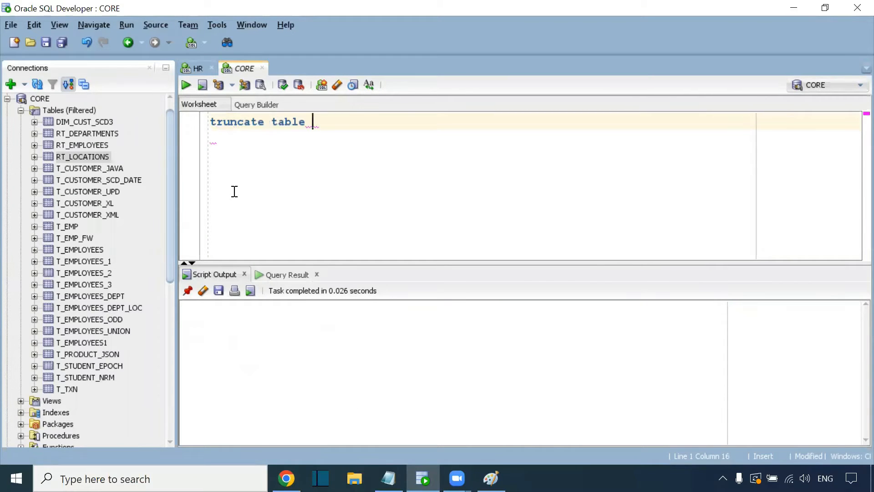
type("t_employees;")
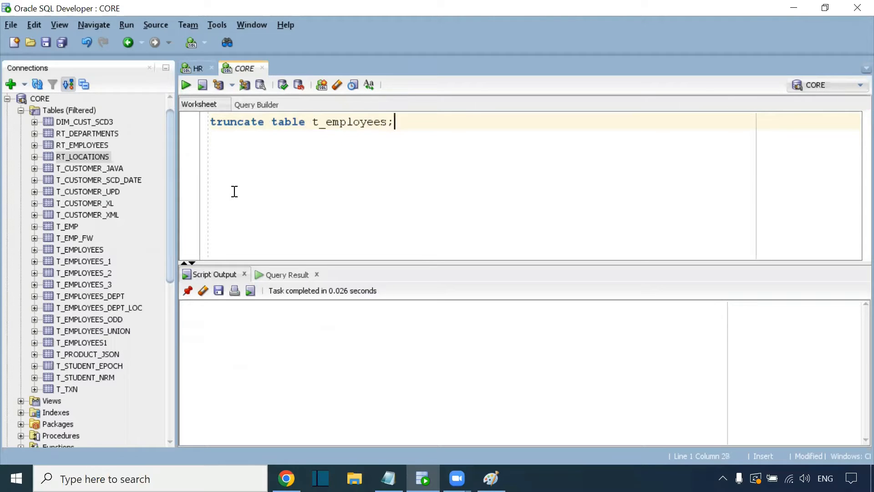
key("ctrl+Return")
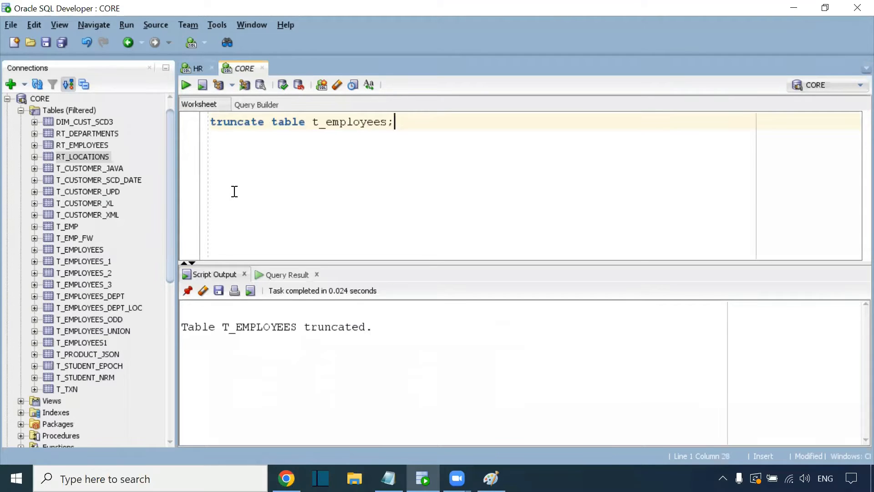
Query all rows of t_employees with a select statement, and switch back to the synchronization task in Chrome.
double_click(359, 120)
left_click(433, 131)
key("Return")
type("select * from t_employees;")
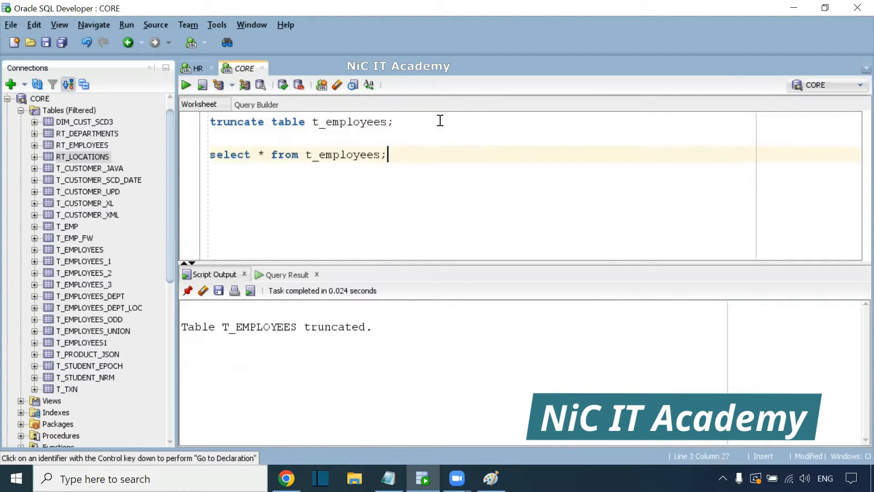
key("ctrl+Return")
key("alt+Tab")
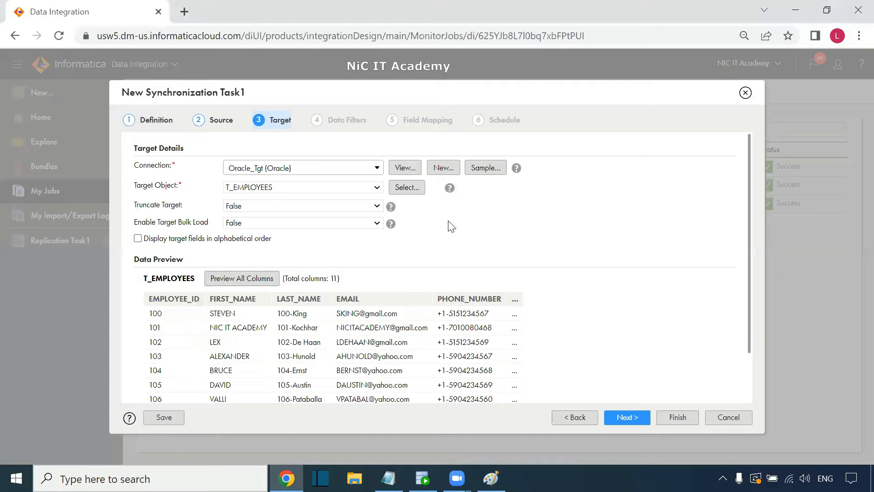
Preview all columns of the T_EMPLOYEES target as a CSV download and dismiss the browser's download bar.
scroll(478, 285, "down", 2)
scroll(346, 293, "up", 2)
left_click(223, 280)
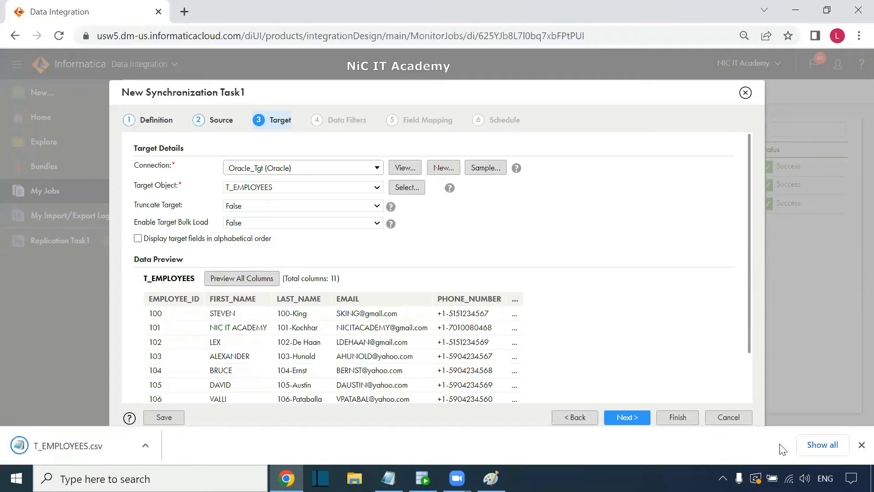
left_click(861, 445)
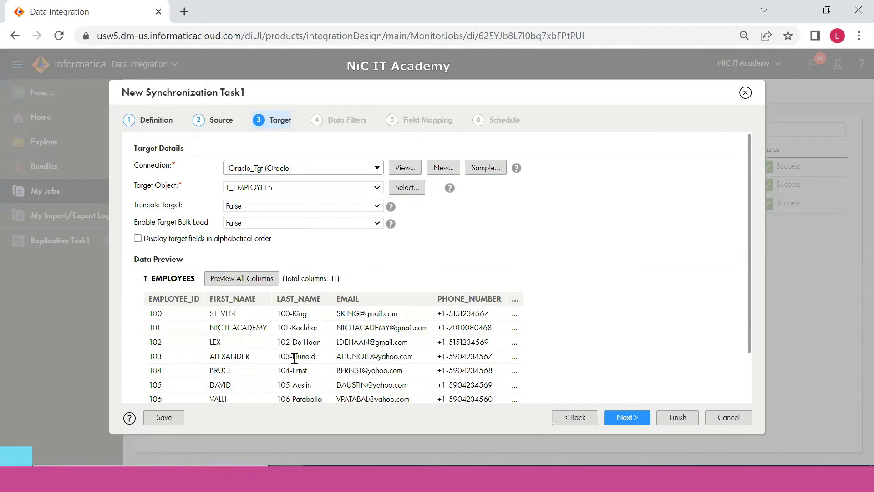
Try the t_ff (Flat File) connection as target and browse its existing files, including T_EMP_xml_output.xml, without adopting one.
left_click(291, 191)
left_click(287, 168)
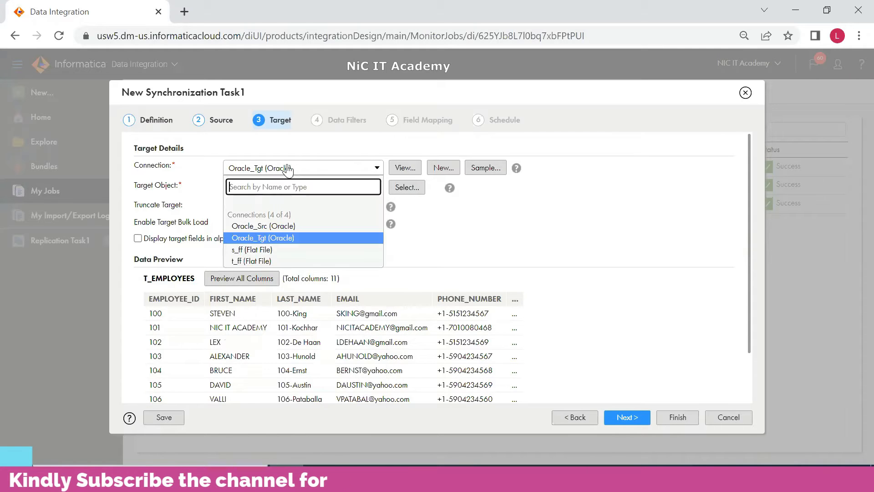
left_click(281, 261)
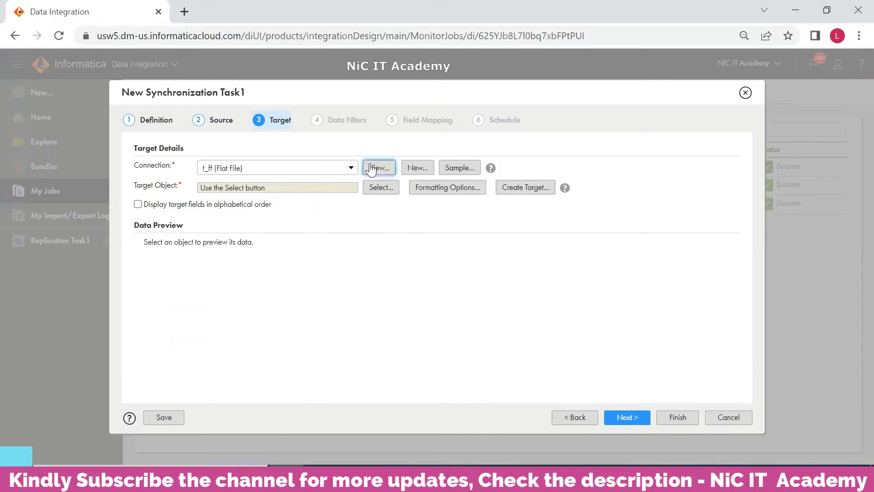
left_click(381, 188)
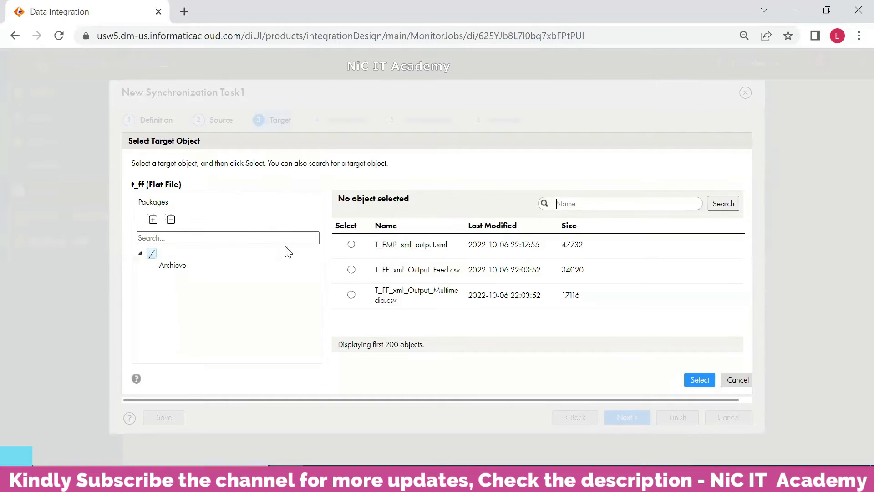
left_click(351, 245)
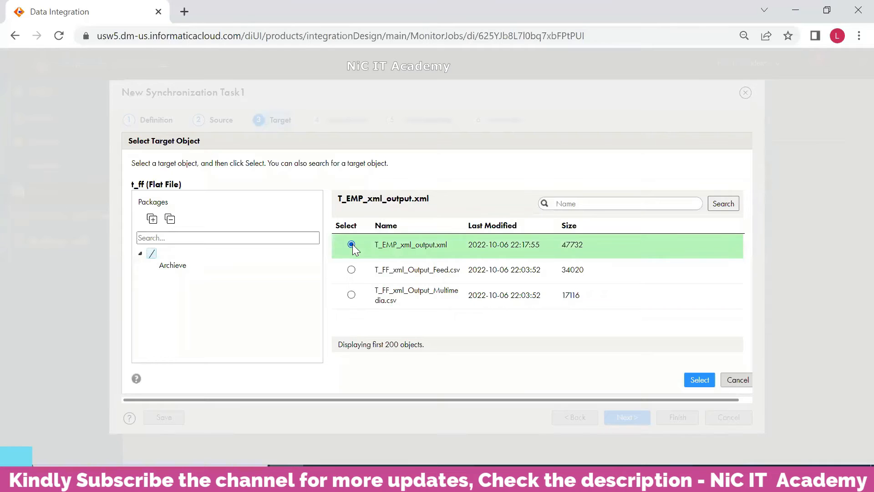
left_click(723, 383)
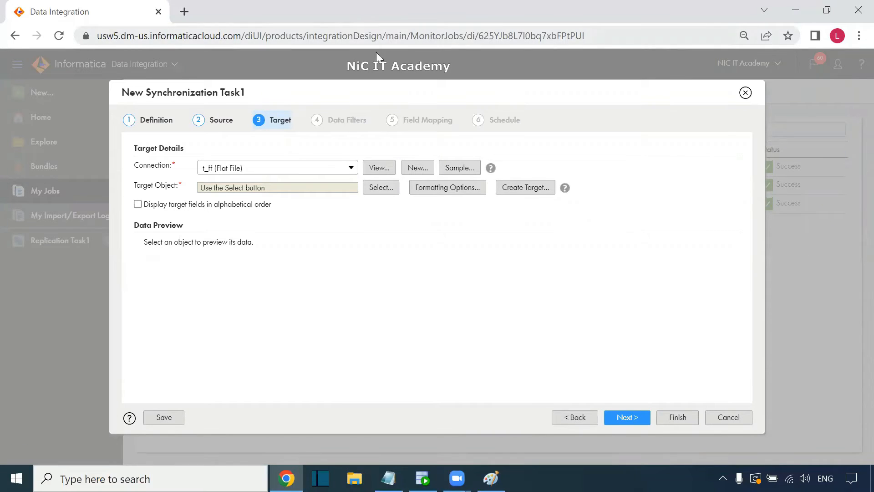
Examine the file name and target fields offered for creating a new flat file target, and cancel its creation.
left_click(517, 188)
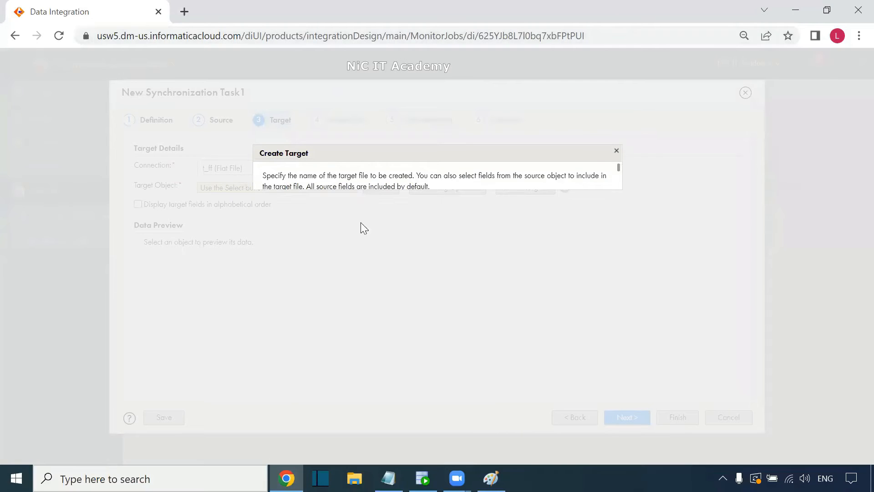
left_click(405, 237)
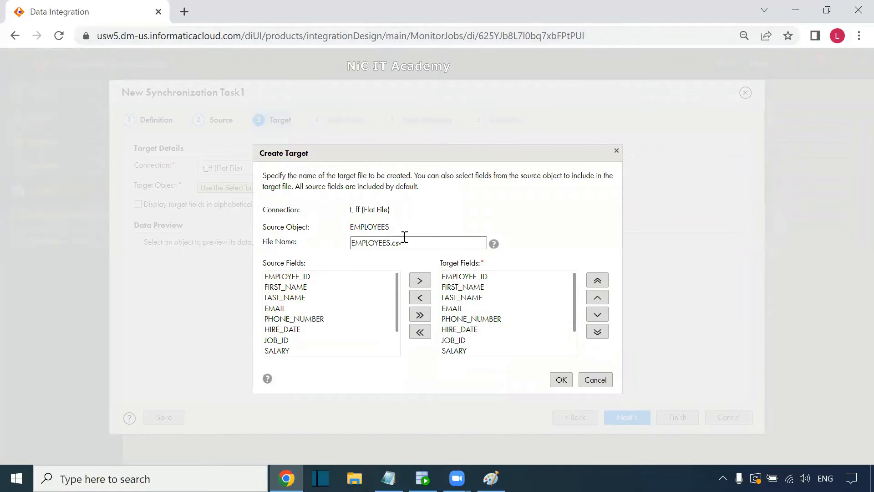
left_click_drag(408, 244, 334, 248)
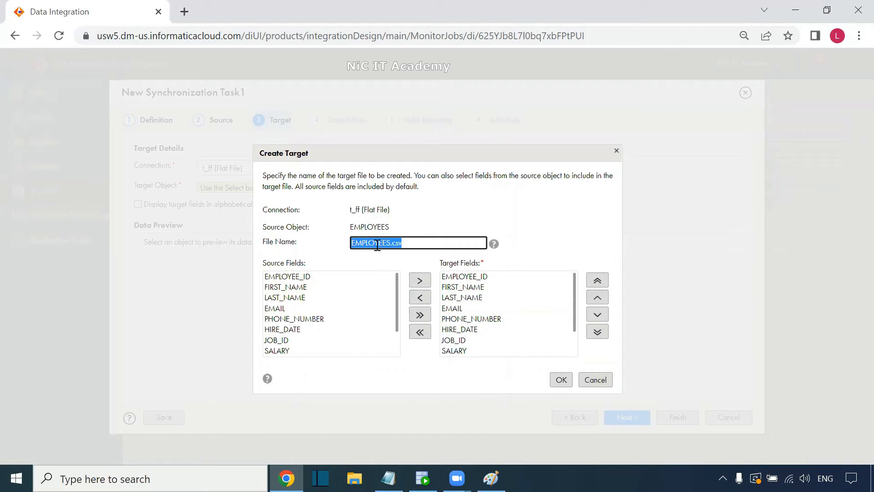
scroll(474, 285, "down", 2)
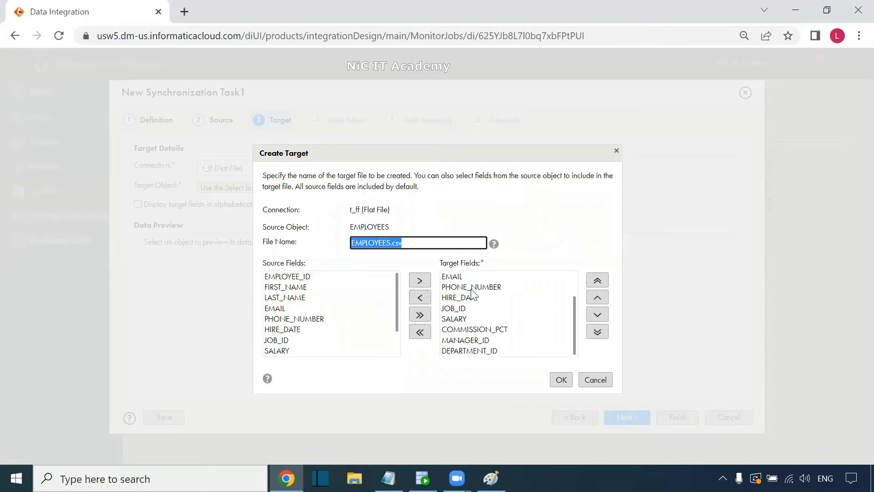
scroll(473, 341, "up", 2)
scroll(473, 339, "up", 1)
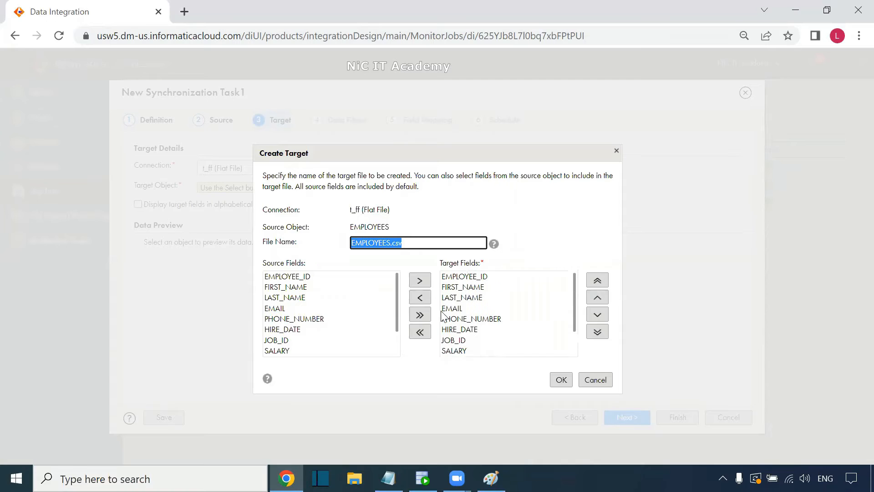
scroll(484, 315, "down", 2)
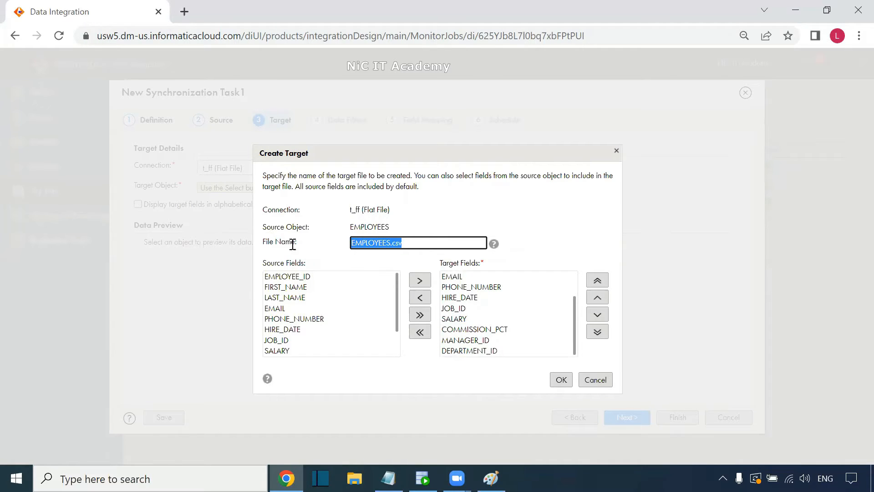
left_click(591, 381)
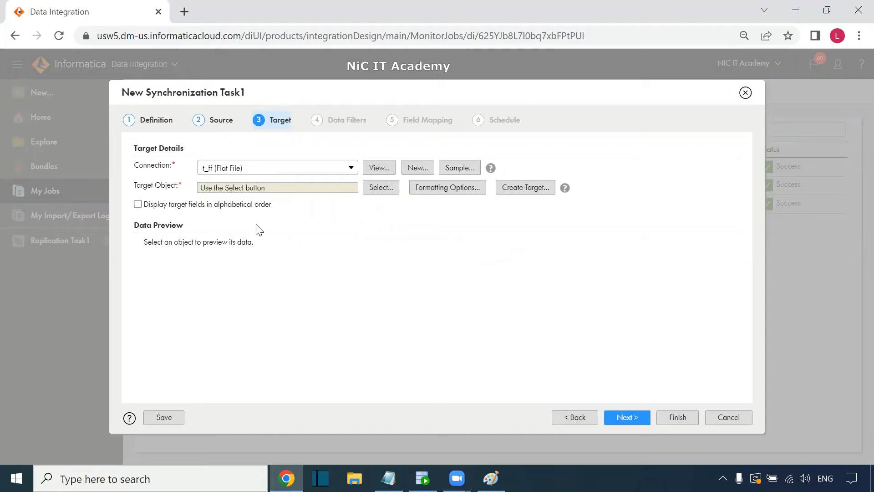
Return the target to the Oracle_Tgt (Oracle) connection with the T_EMPLOYEES object and proceed to the data filters.
left_click(522, 192)
left_click(442, 189)
left_click(300, 176)
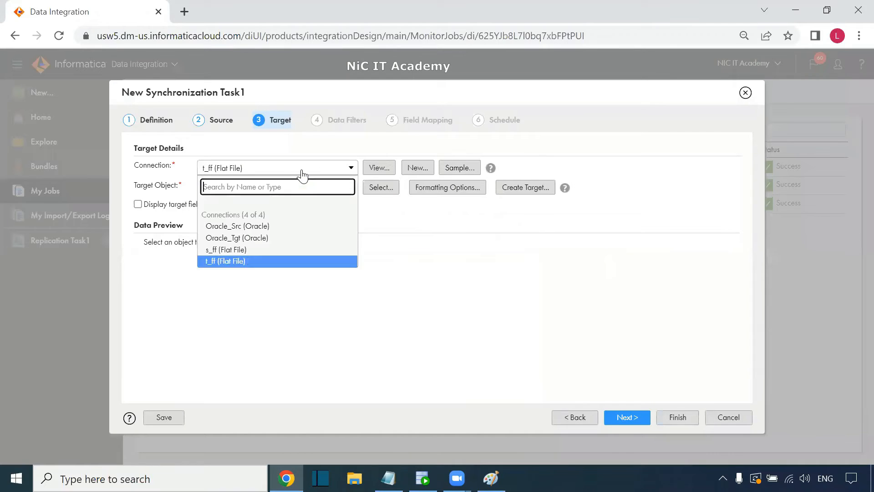
left_click(279, 238)
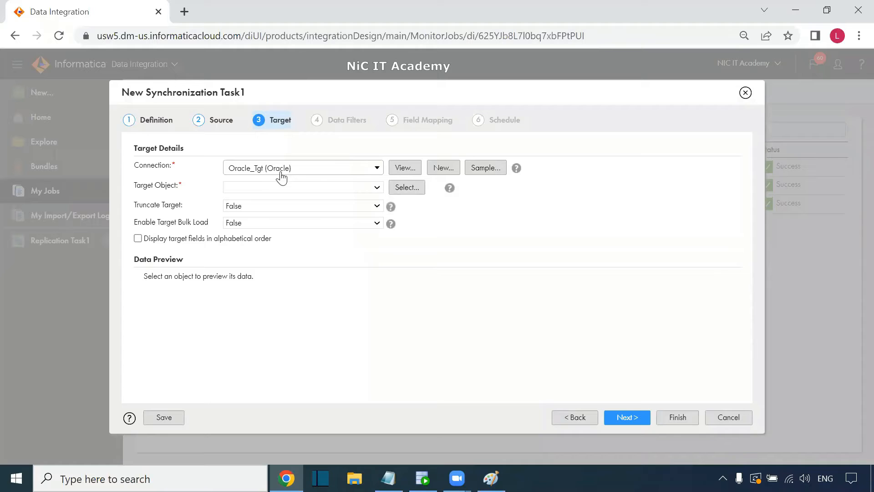
left_click(298, 186)
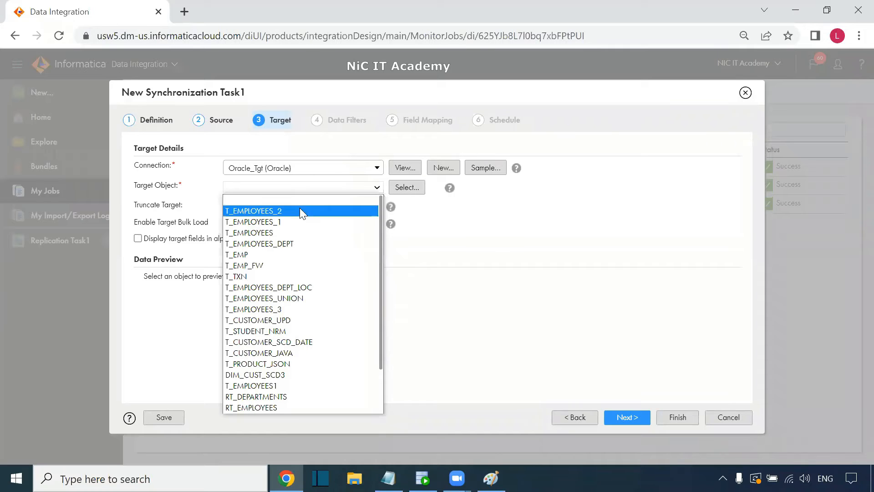
left_click(299, 233)
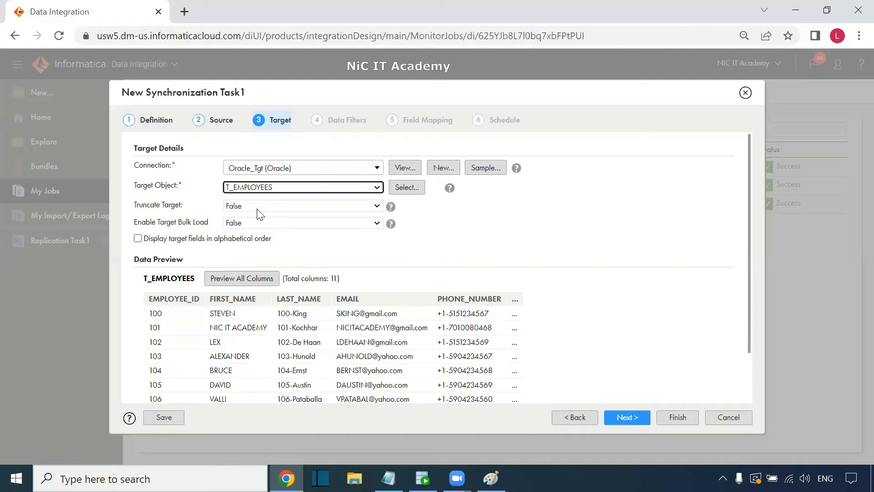
left_click(630, 421)
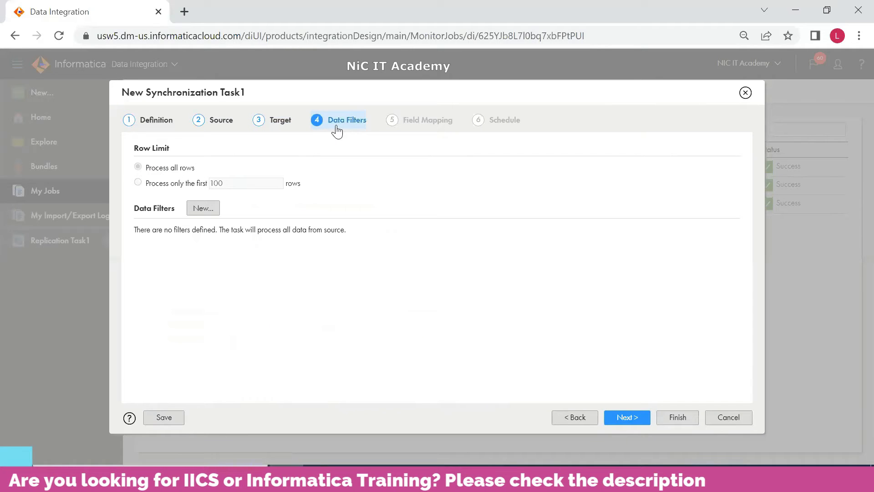
Try a new data filter on the EMPLOYEES object, look through its filter fields, and cancel the filter.
left_click(208, 210)
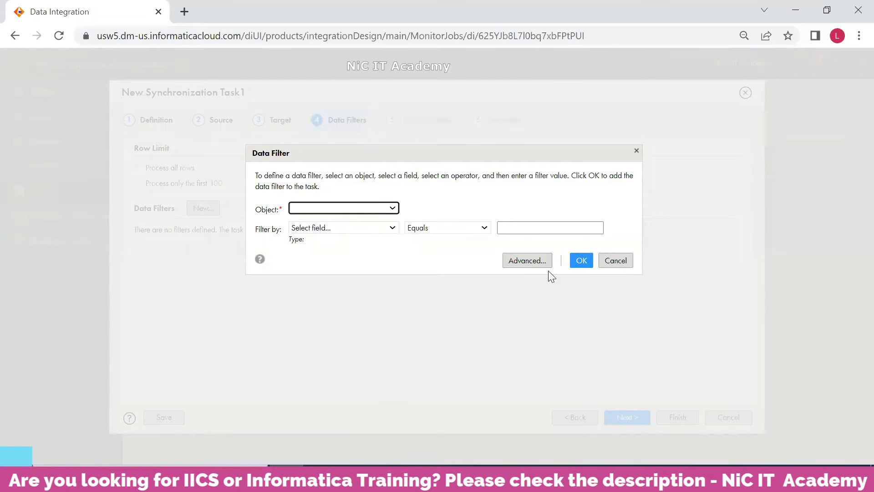
left_click(382, 230)
left_click(367, 209)
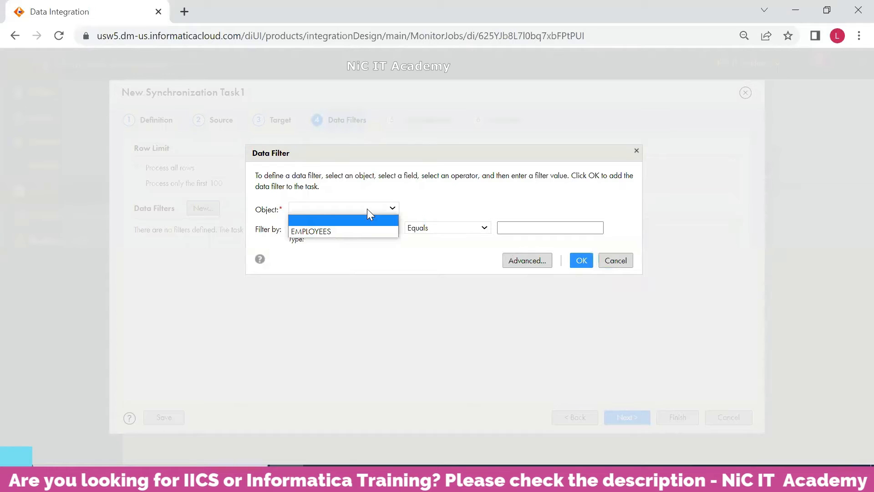
left_click(351, 231)
left_click(326, 229)
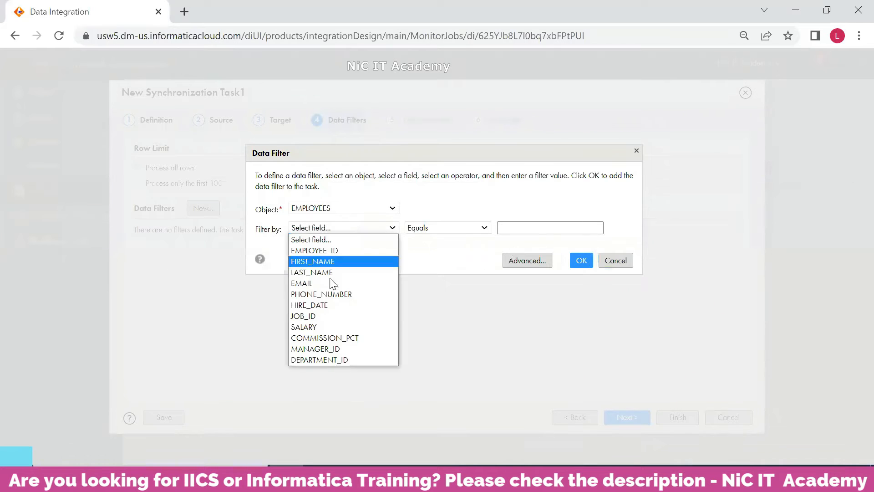
left_click(446, 294)
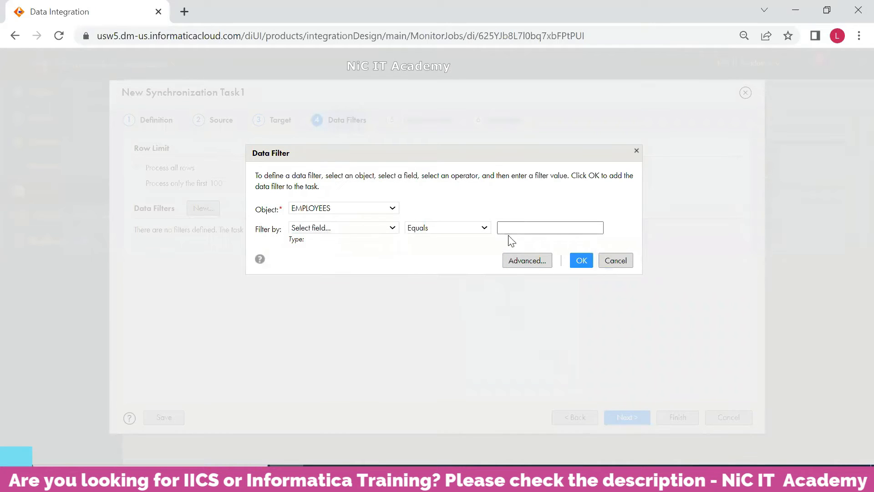
left_click(616, 261)
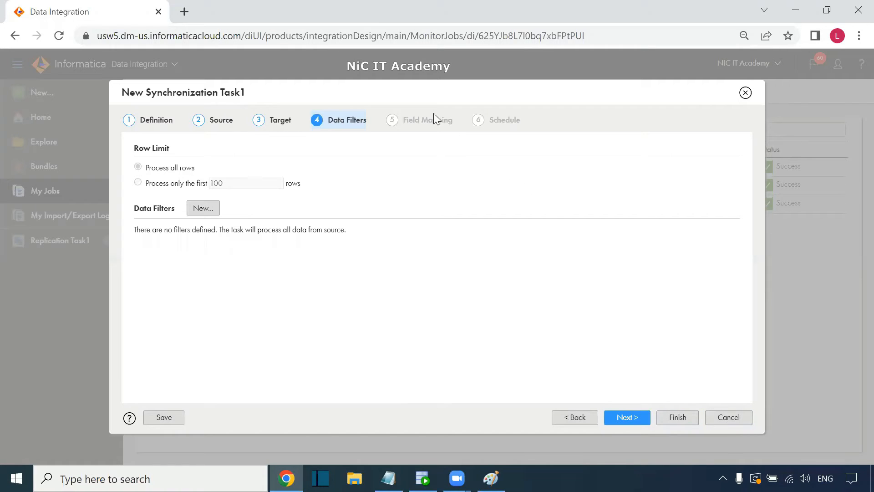
Proceed to the field mapping and review the Automap choices and the EMPLOYEES to T_EMPLOYEES field mappings.
left_click(633, 418)
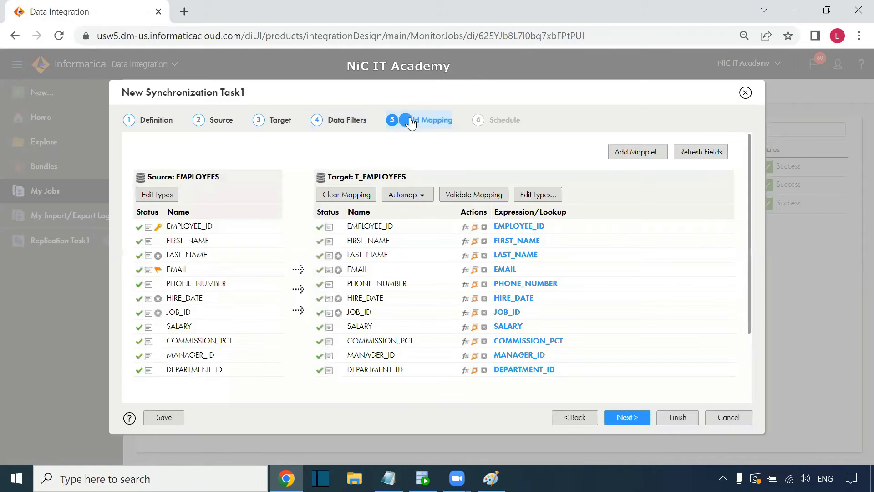
left_click(420, 195)
left_click(412, 212)
scroll(364, 312, "down", 2)
scroll(369, 273, "up", 1)
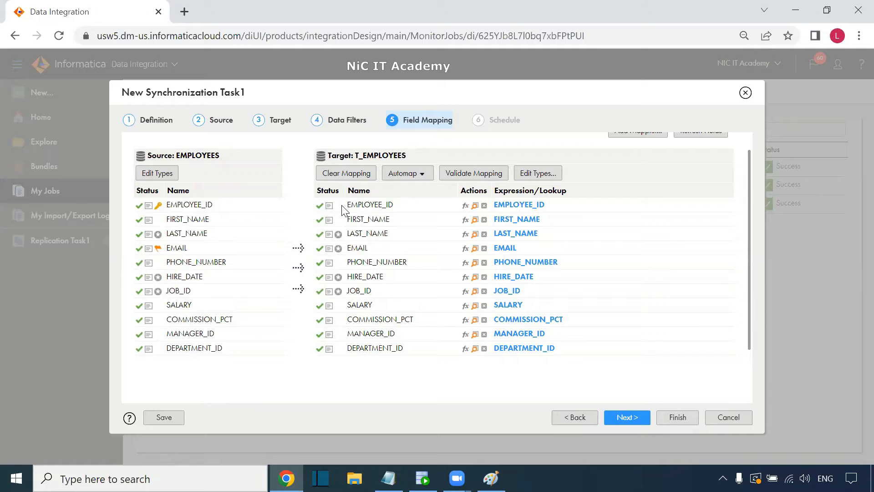
scroll(359, 205, "up", 1)
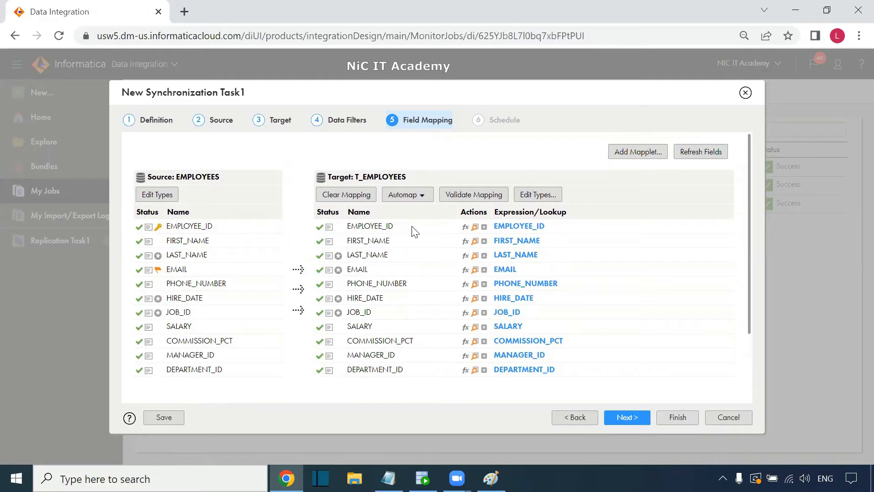
Proceed to the schedule settings, review the email notification and advanced options, and finish the task without a schedule.
scroll(420, 238, "down", 2)
scroll(435, 288, "up", 3)
left_click(625, 420)
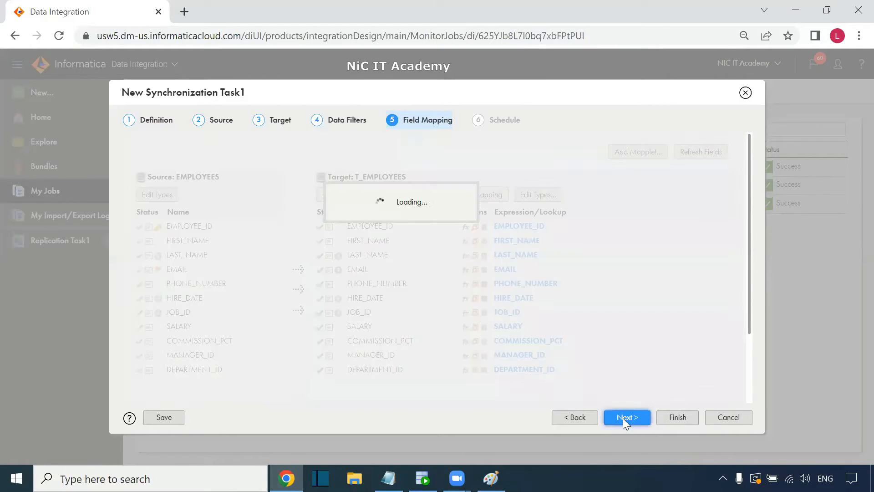
scroll(352, 243, "down", 2)
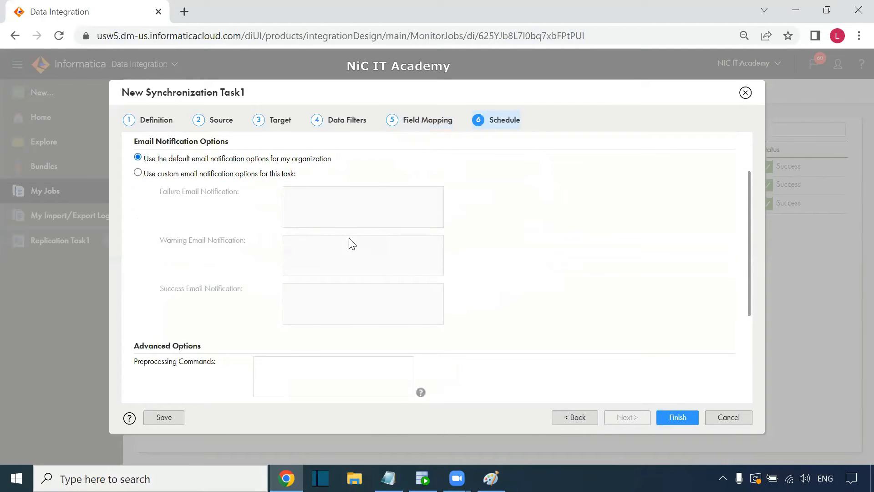
scroll(217, 215, "down", 5)
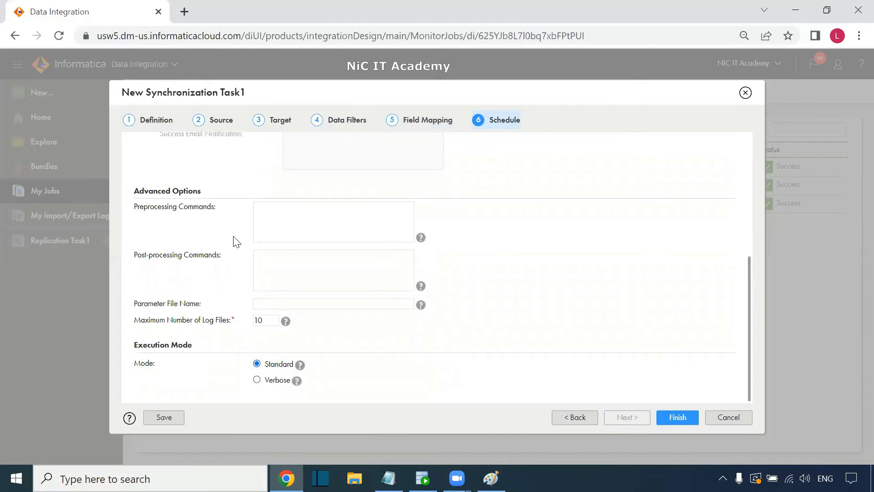
scroll(230, 224, "up", 3)
scroll(228, 224, "down", 3)
scroll(223, 226, "up", 1)
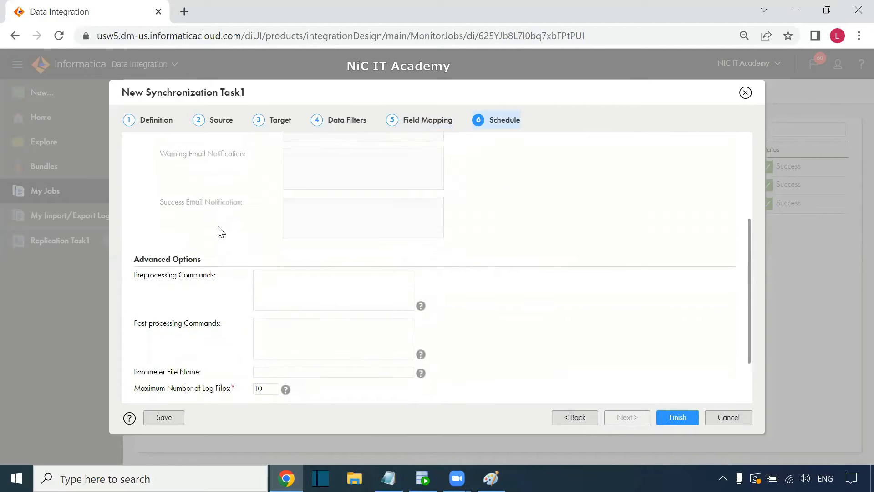
scroll(222, 229, "down", 2)
scroll(301, 255, "up", 7)
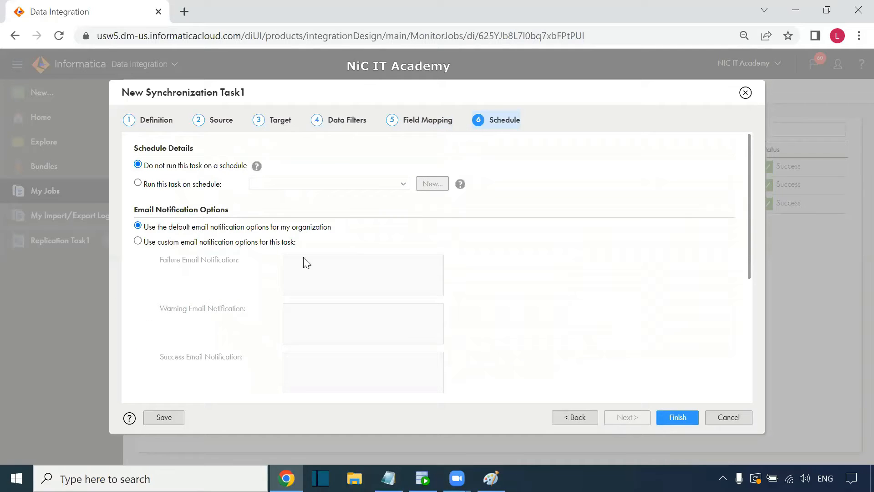
scroll(387, 296, "down", 2)
left_click(678, 418)
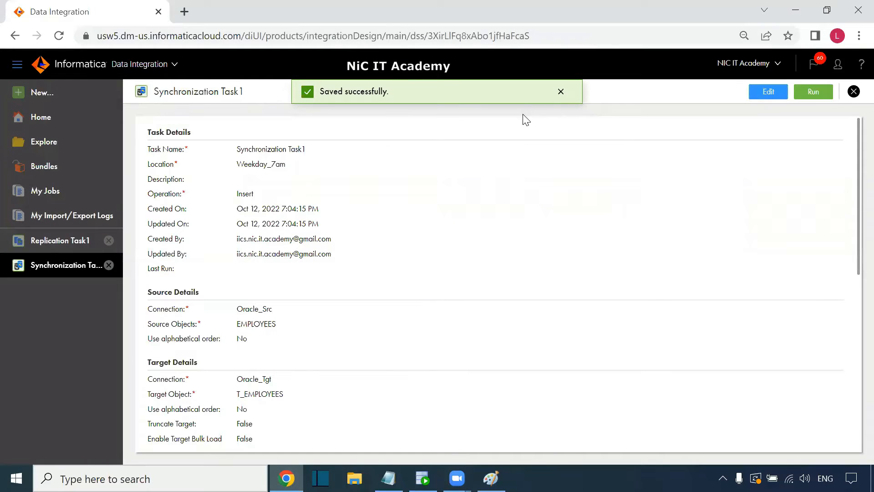
Switch to Oracle SQL Developer, rerun the select query on t_employees before the load, and return to Informatica Data Integration.
left_click(423, 478)
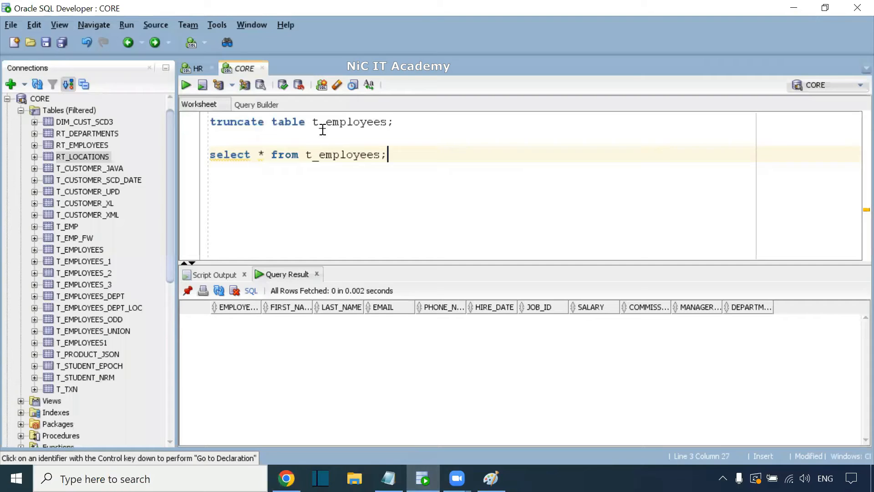
key("ctrl+Return")
key("alt+Tab")
Run Synchronization Task1, refresh its job list and open the newest instance's results to check the success rows.
left_click(805, 93)
left_click(475, 92)
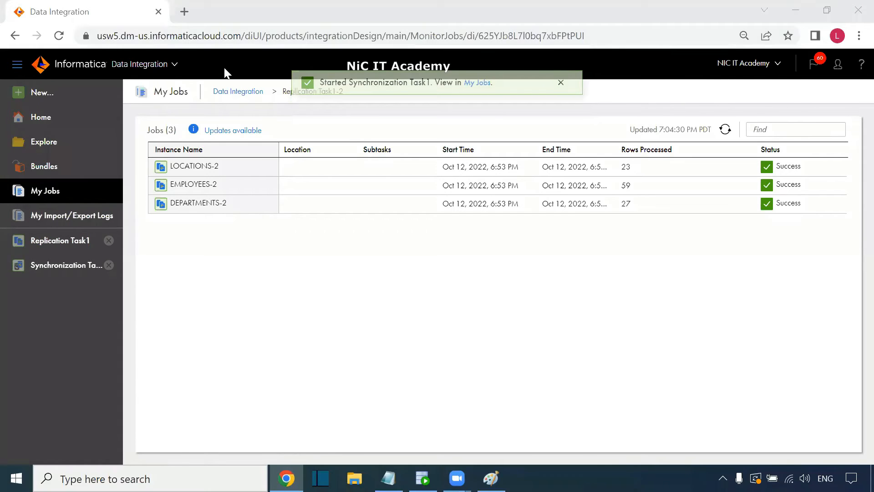
left_click(238, 92)
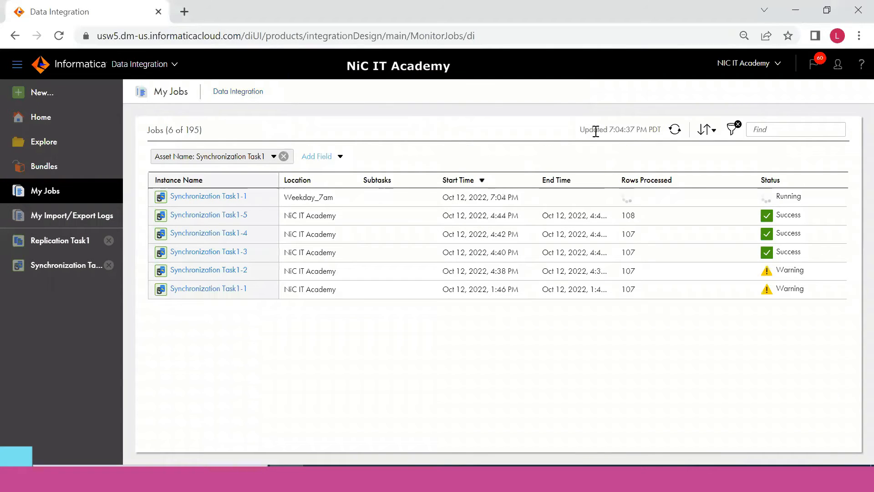
left_click(675, 130)
left_click(211, 196)
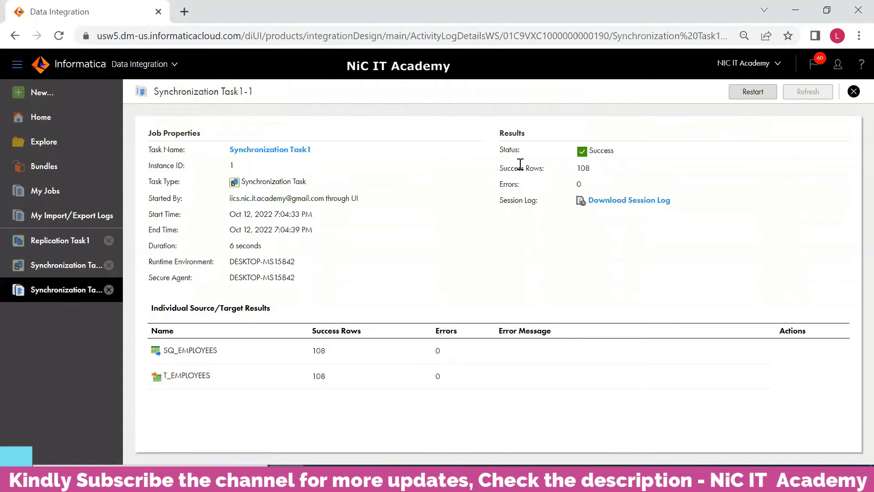
double_click(578, 169)
Switch to Oracle SQL Developer, rerun the t_employees query, count its rows and inspect the loaded employee data.
key("alt+Tab")
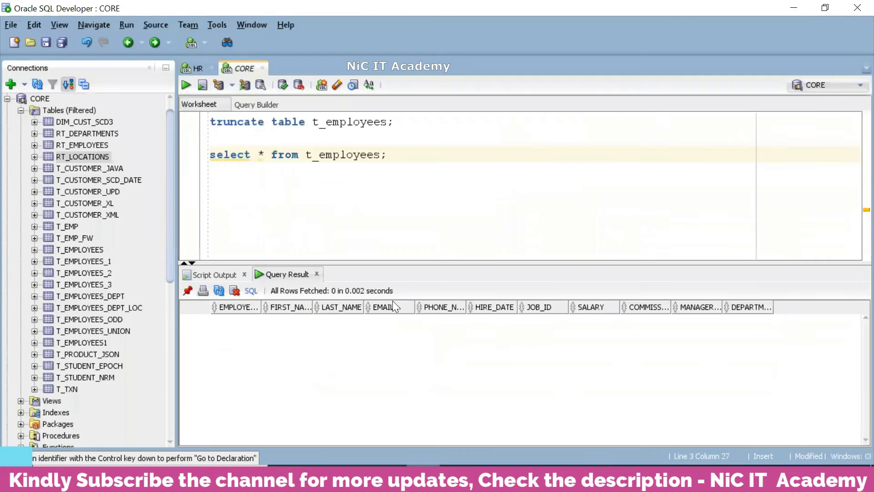
key("ctrl+Return")
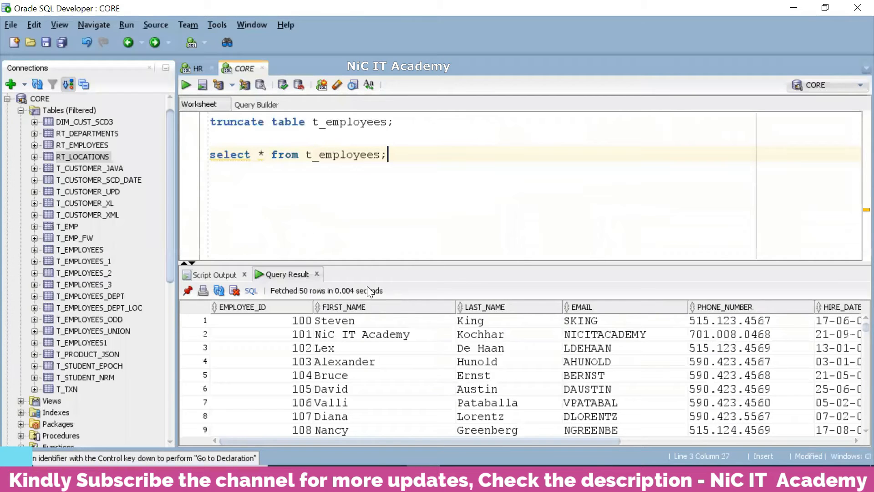
right_click(293, 347)
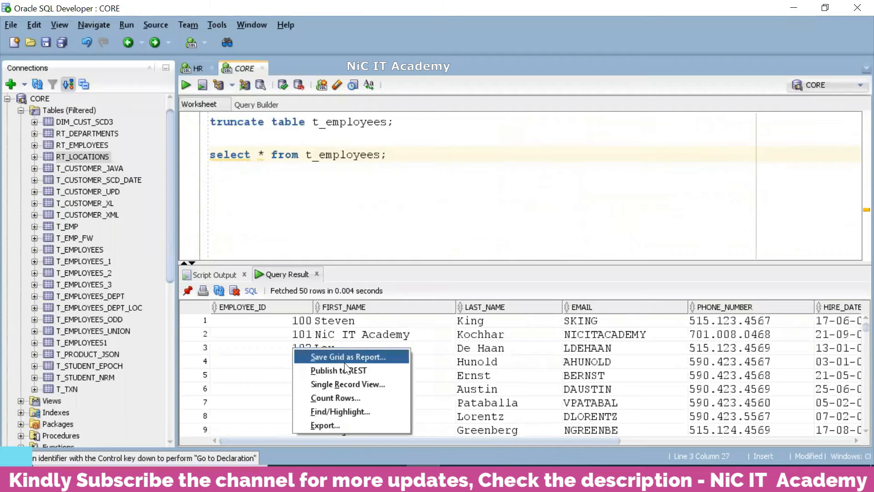
left_click(353, 398)
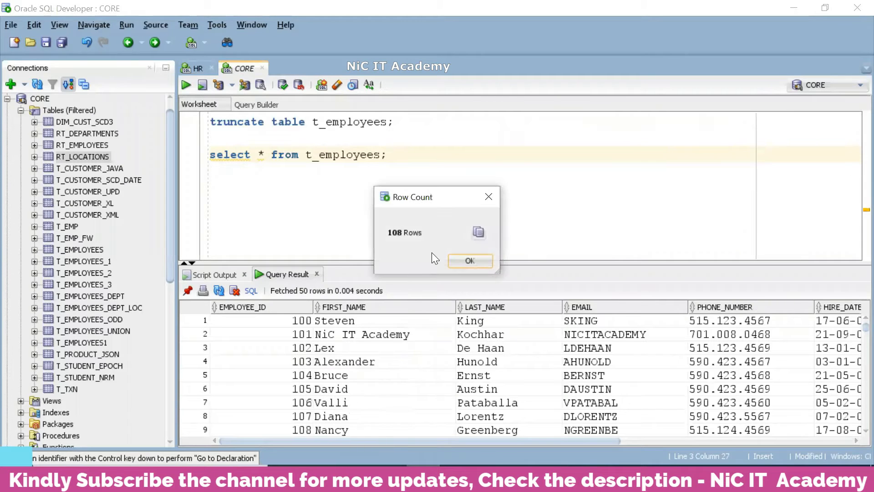
left_click(453, 261)
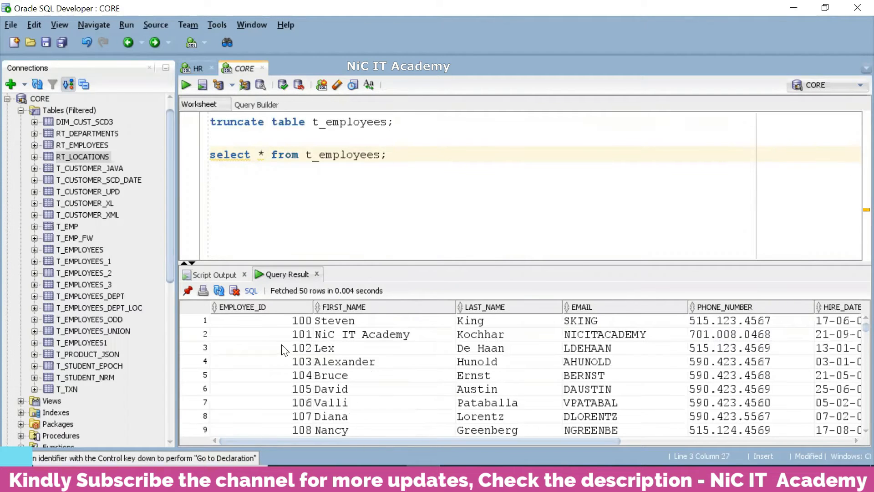
left_click(360, 337)
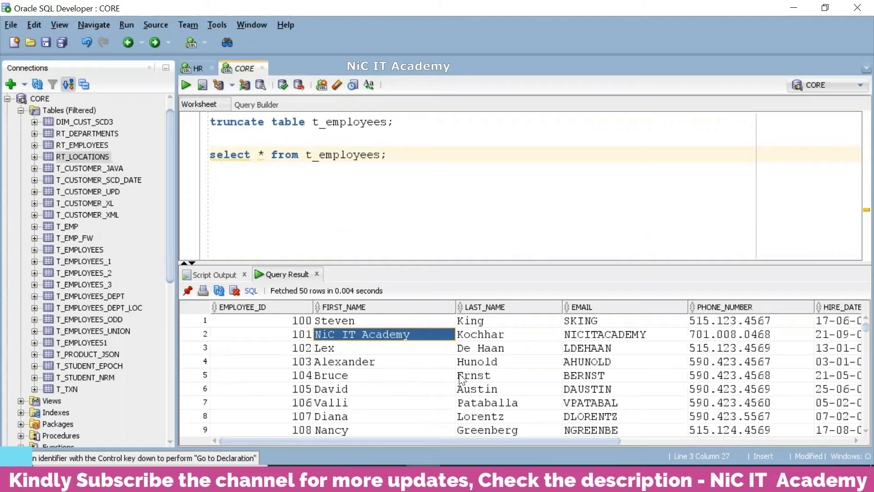
left_click_drag(490, 441, 441, 441)
left_click(326, 374)
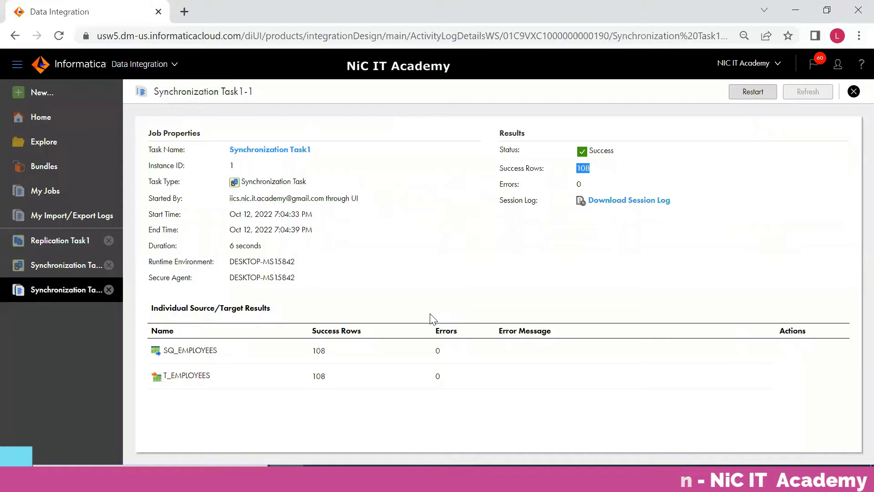
Return to Synchronization Task1 in Informatica, run it a second time and refresh its job list.
left_click(718, 179)
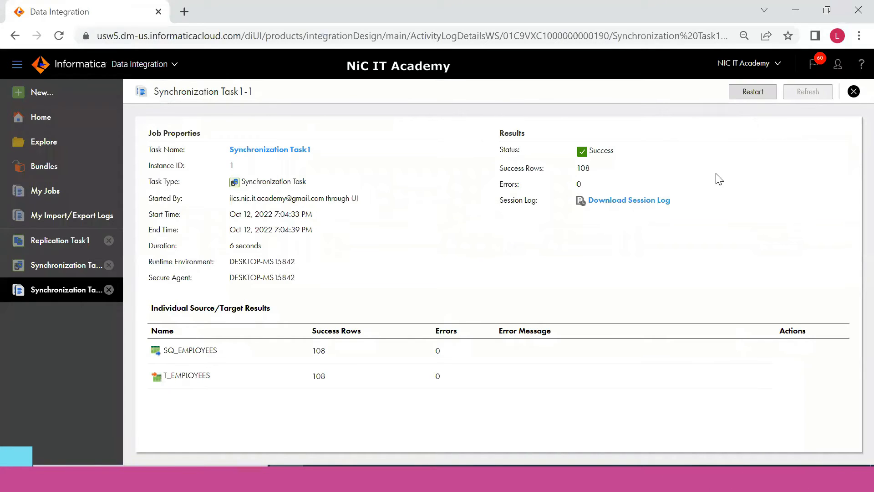
left_click(278, 151)
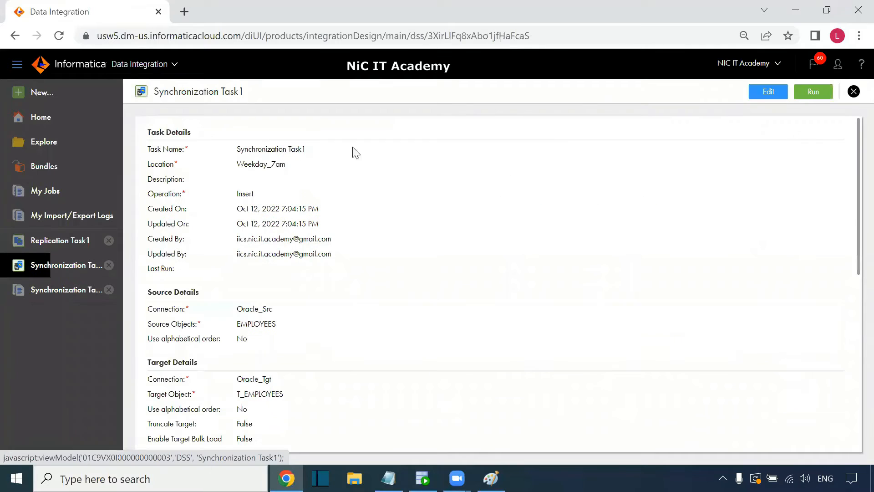
left_click(812, 94)
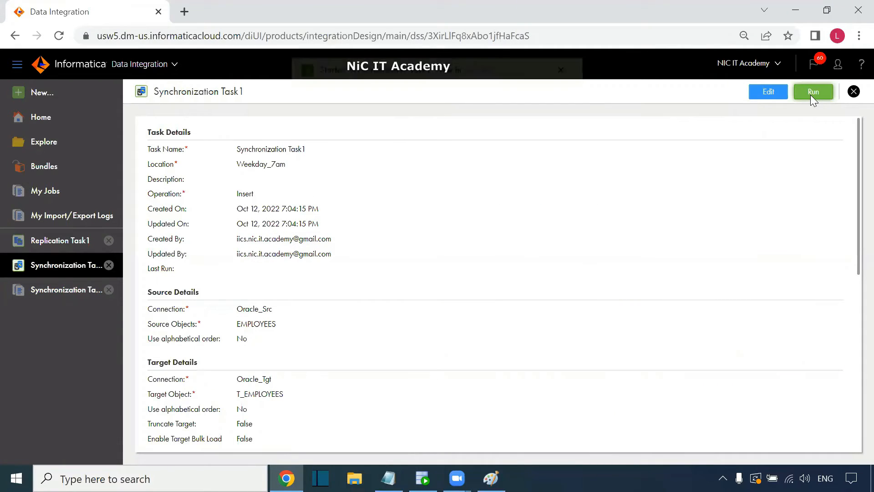
left_click(481, 94)
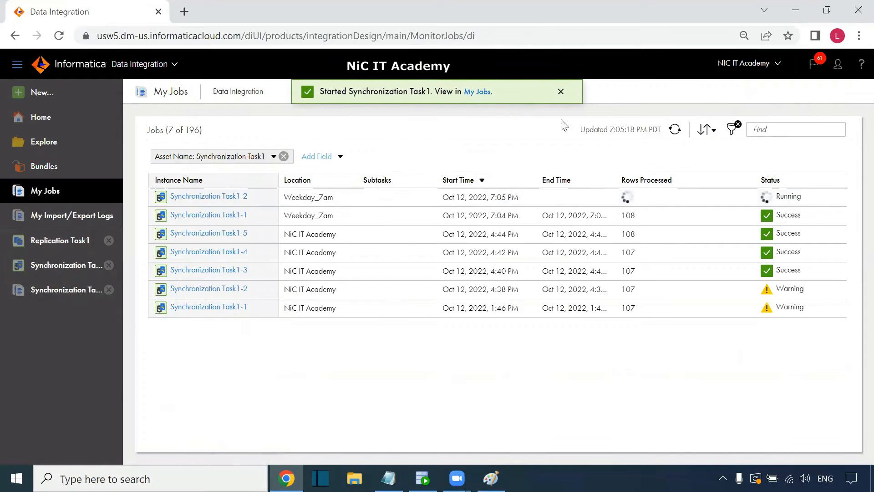
left_click(675, 130)
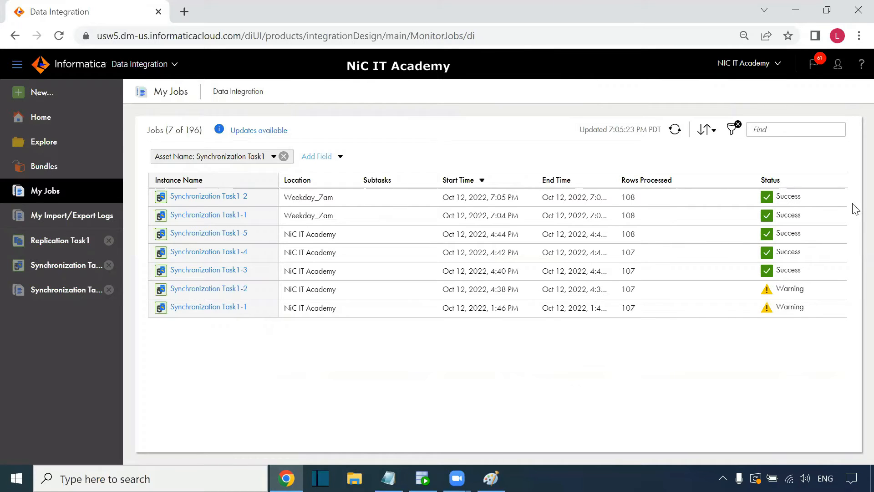
Download the session log of the newest Synchronization Task1 job and open it maximized in Notepad.
left_click(840, 200)
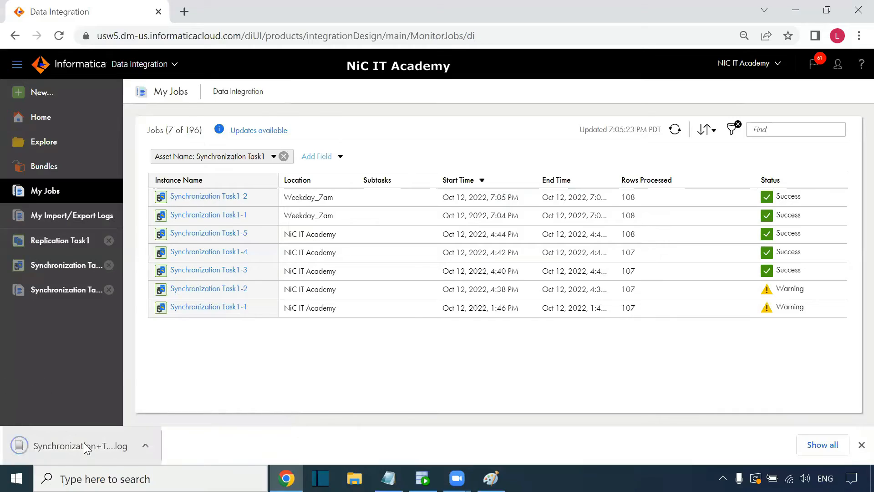
left_click(86, 447)
left_click(600, 15)
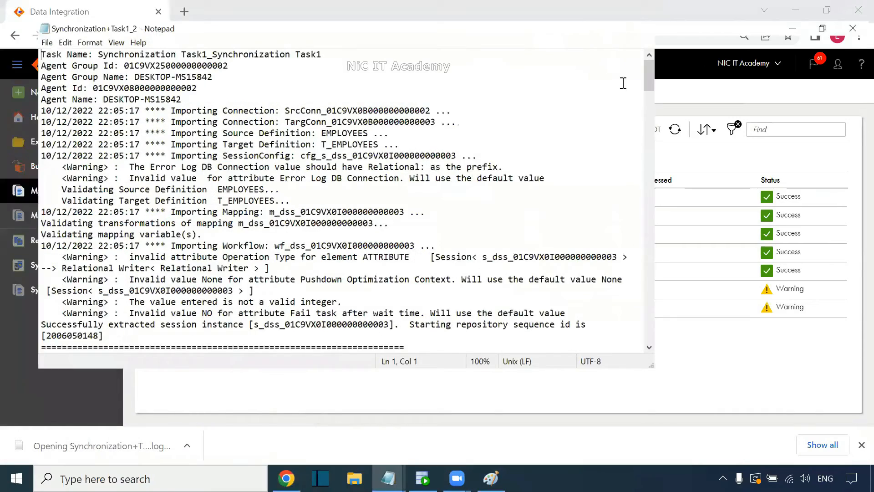
Examine the session log's inserted-row statistics and load summary for T_EMPLOYEES, and close the log.
scroll(671, 175, "down", 11)
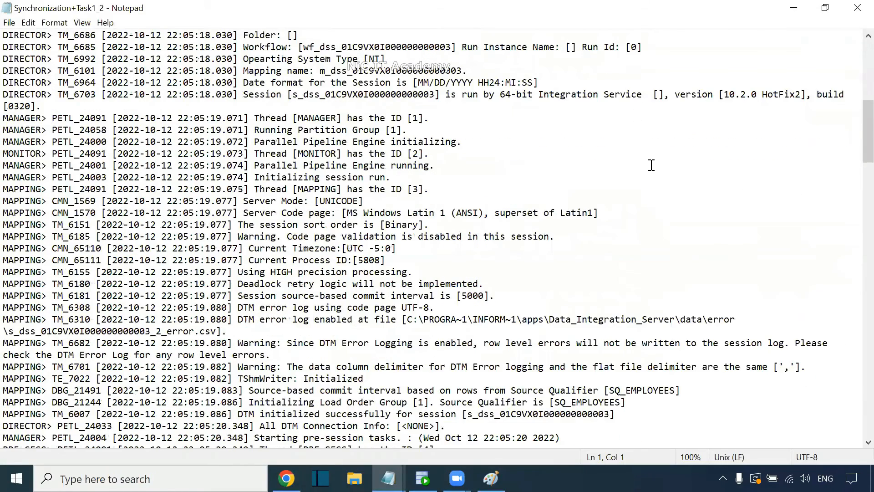
scroll(651, 165, "down", 20)
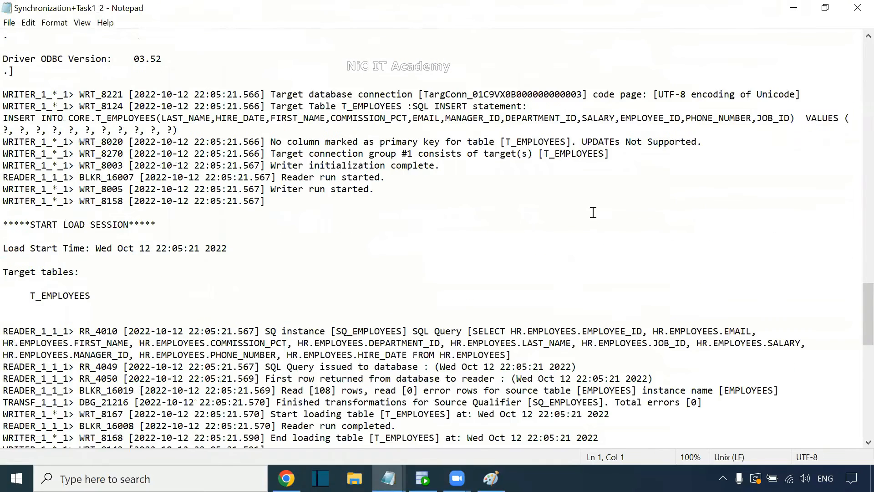
scroll(593, 213, "down", 10)
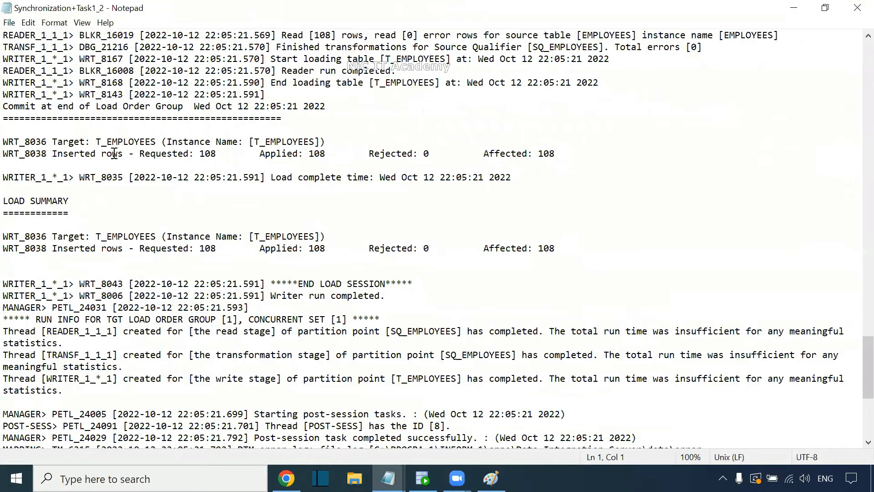
left_click_drag(8, 150, 561, 155)
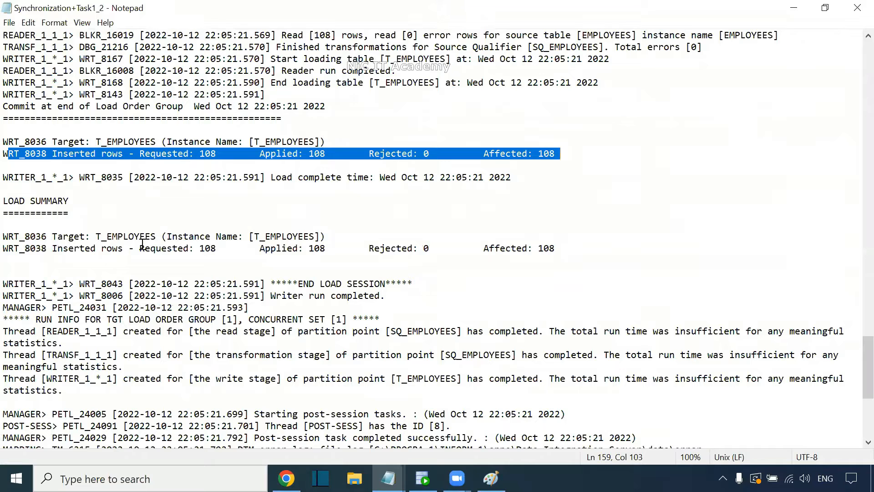
left_click_drag(13, 248, 560, 250)
scroll(562, 248, "down", 7)
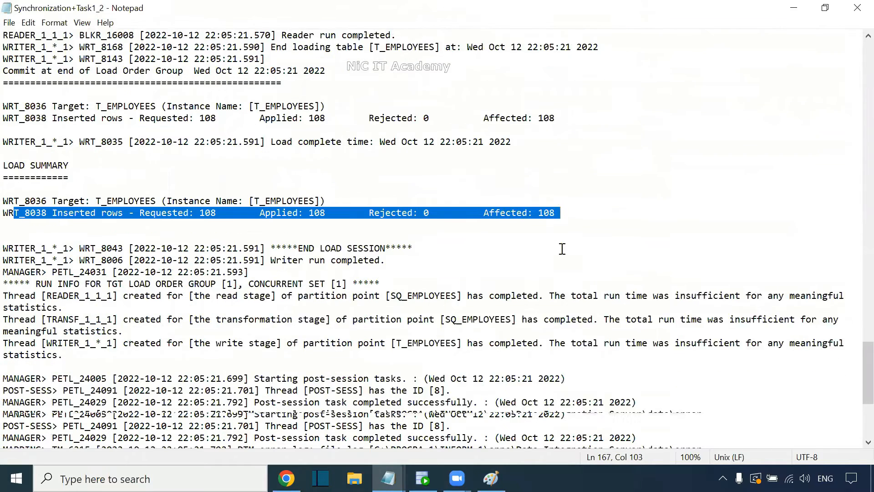
left_click(858, 7)
Open Synchronization Task1 for editing from its newest job, set the task operation to Upsert (Update or Insert), and proceed to the source.
left_click(230, 199)
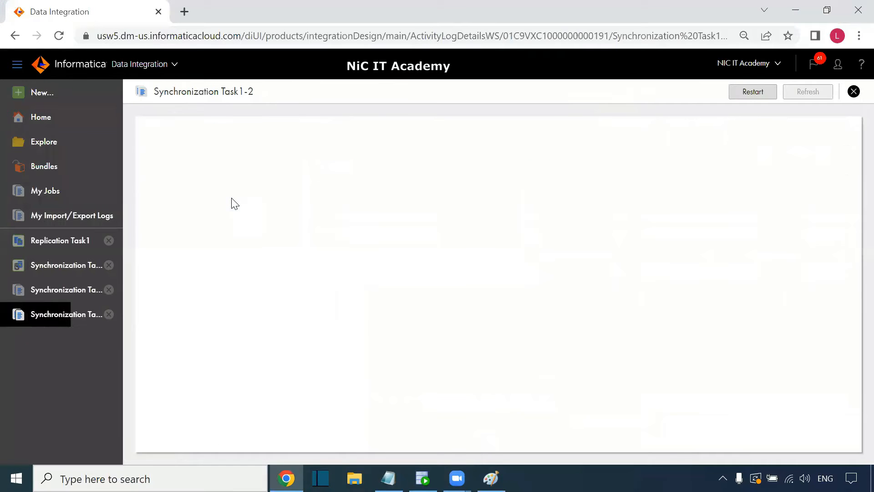
left_click(275, 151)
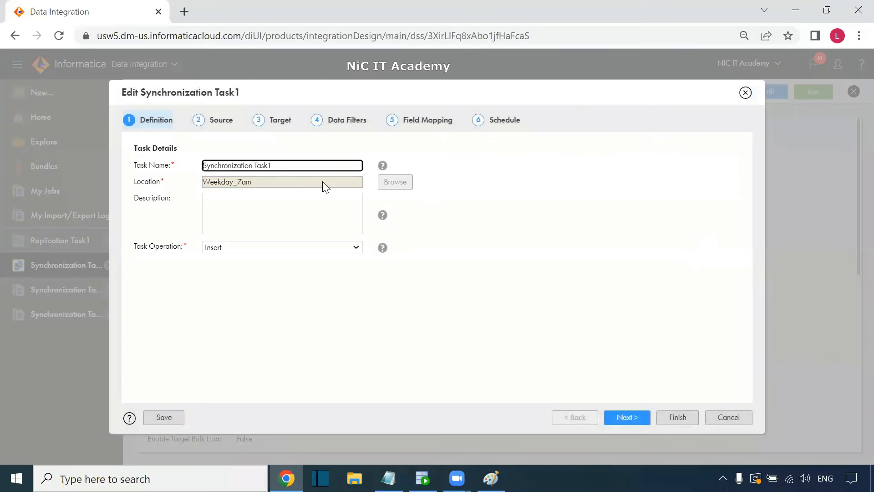
left_click(222, 121)
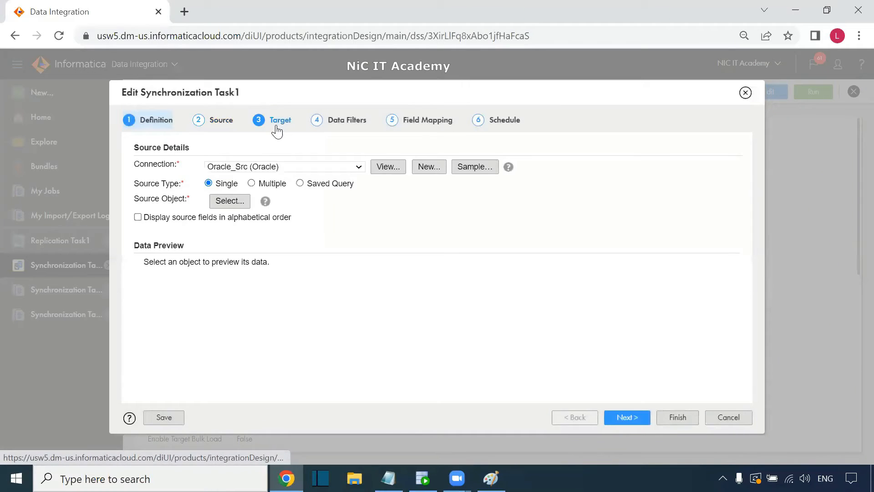
left_click(227, 248)
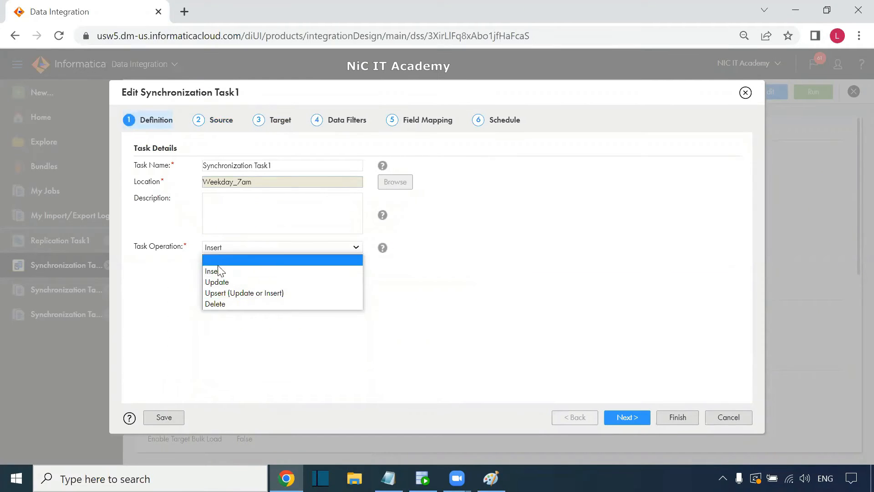
left_click(235, 293)
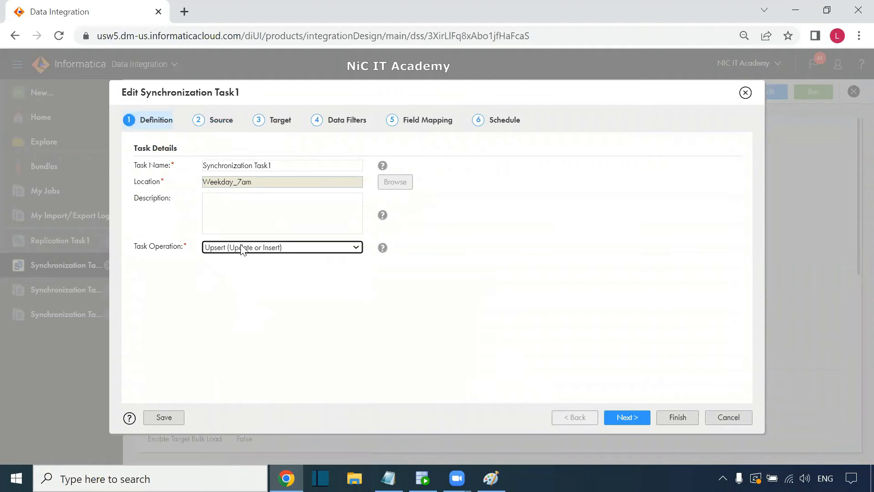
left_click(639, 419)
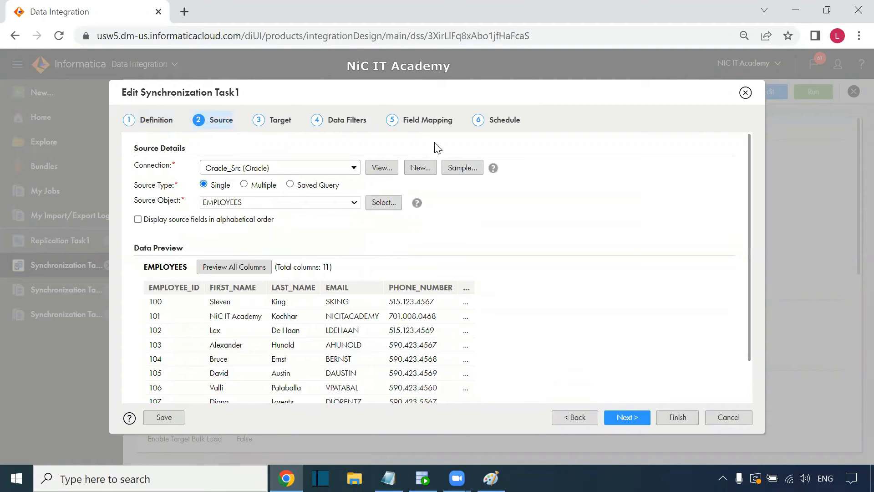
Check the field mapping of Synchronization Task1, finish the edit, run the task and refresh its job list.
left_click(433, 123)
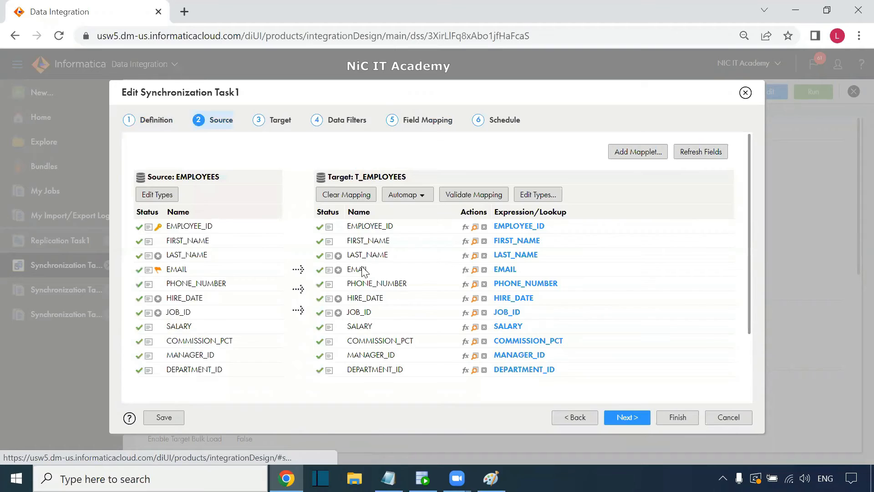
left_click(677, 418)
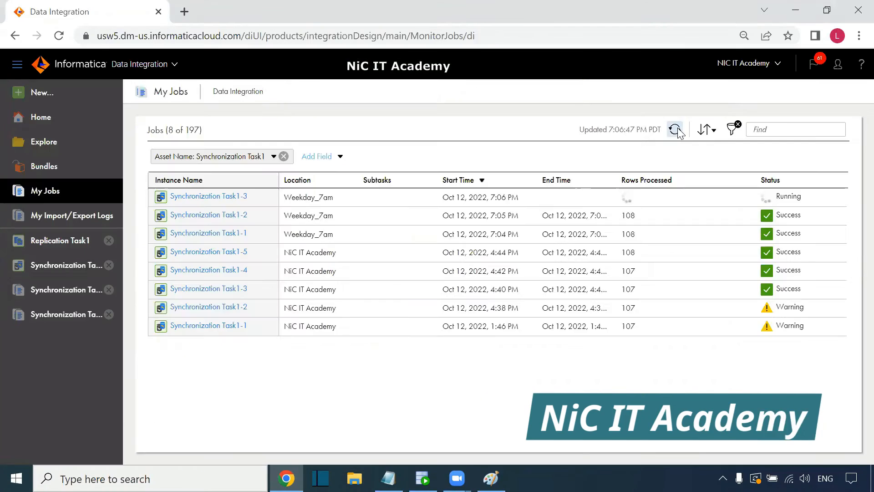
left_click(675, 130)
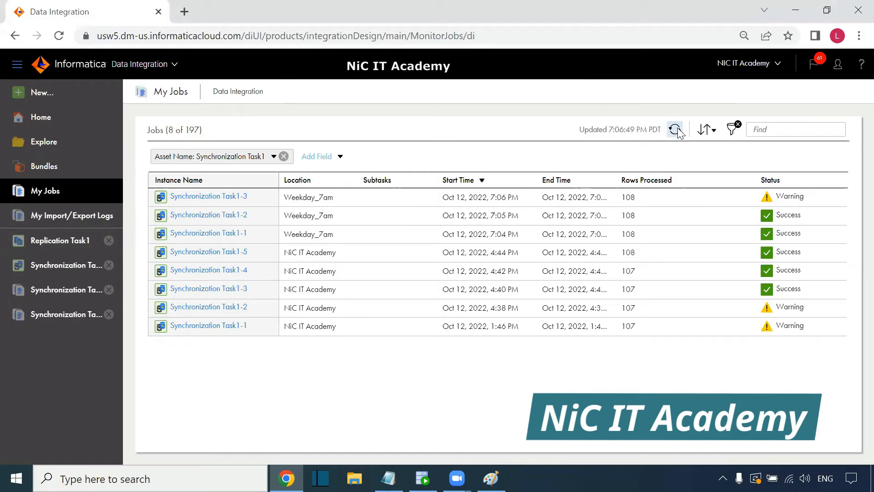
Open the newest Synchronization Task1 job and examine the error message reported for its target table.
left_click(246, 198)
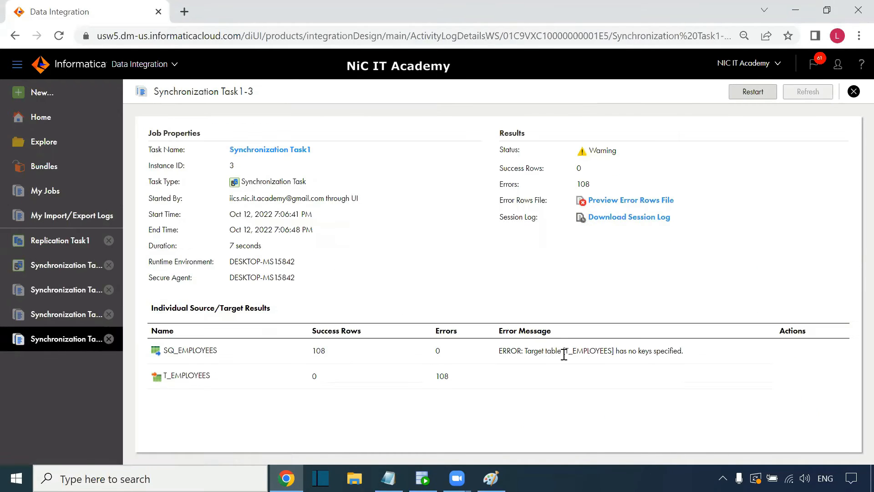
left_click_drag(534, 350, 620, 351)
left_click_drag(685, 350, 623, 350)
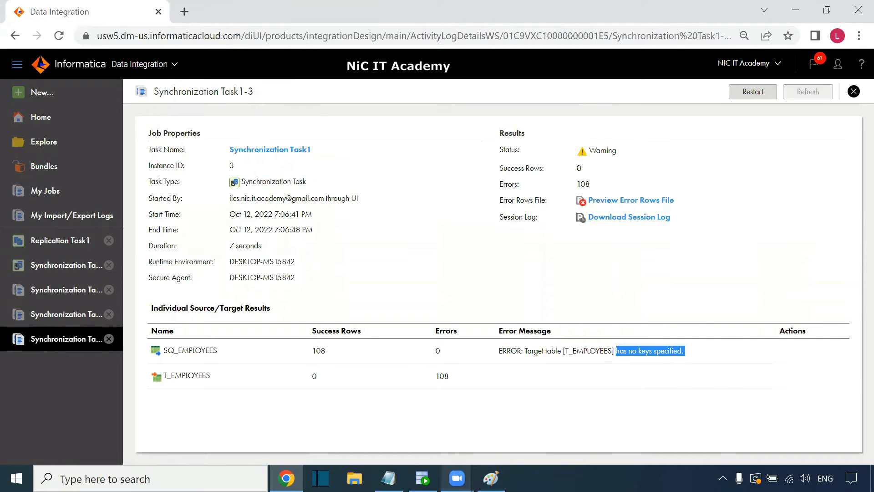
In Oracle SQL Developer, write the statement "alter table t_employees add primary key(employee_id);" below the select query and try to run it.
left_click(423, 478)
left_click(405, 158)
key("Return")
key("Return")
type("alter table")
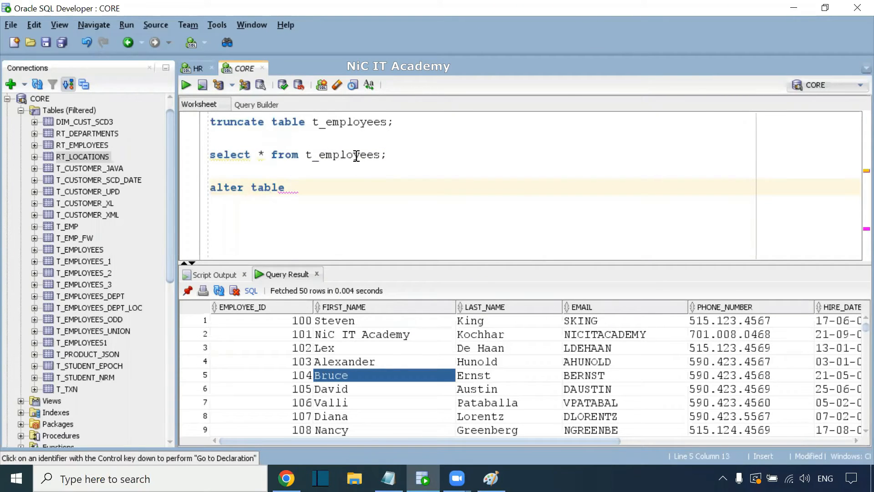
double_click(356, 156)
key("ctrl+c")
left_click(337, 181)
key("ctrl+v")
type("ad")
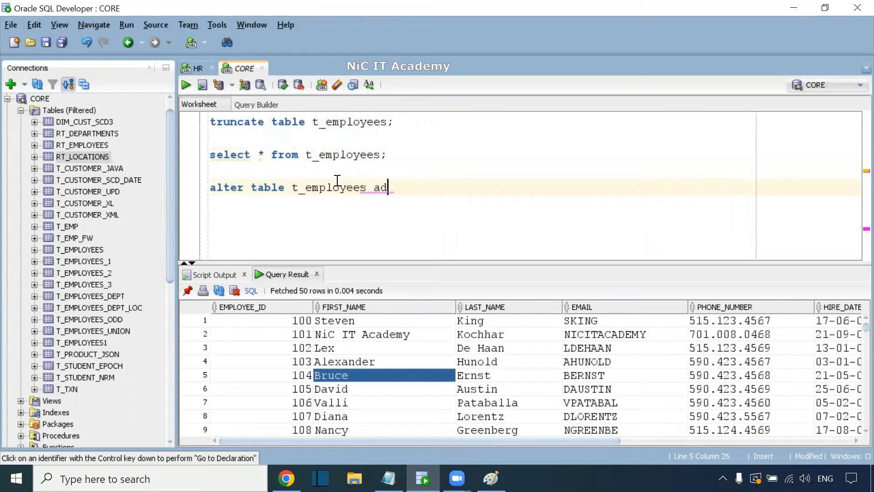
type("d primary key(")
type("employee")
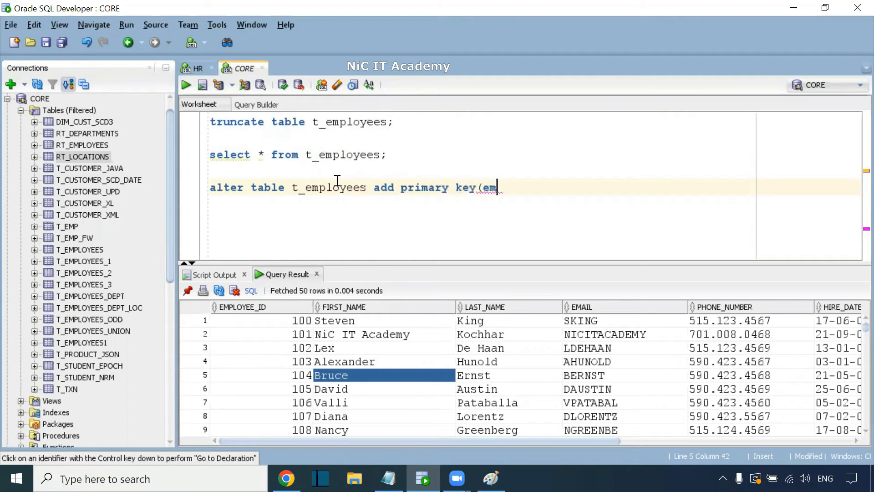
type("_id);")
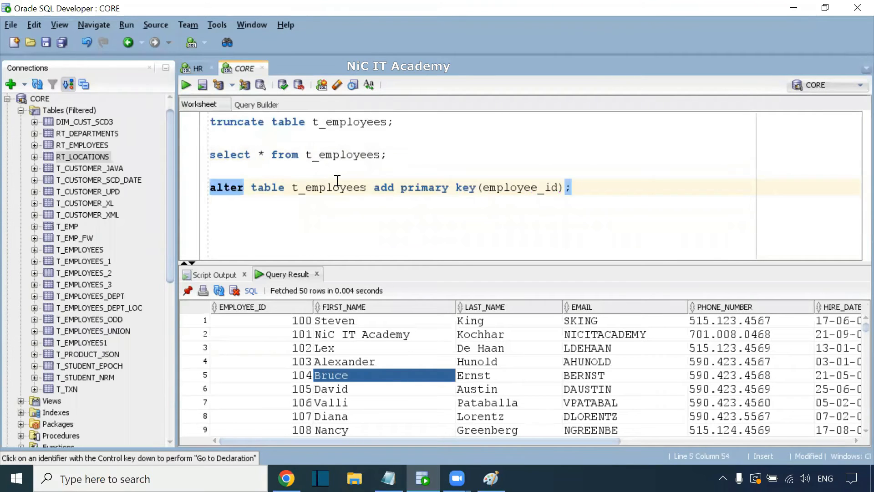
key("ctrl+Return")
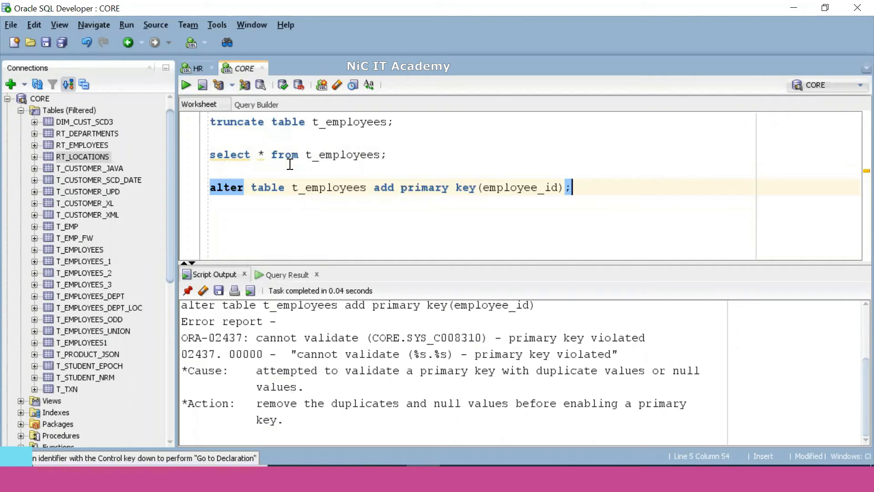
Rerun the select query on t_employees and count the rows of its result.
left_click(306, 153)
key("ctrl+Return")
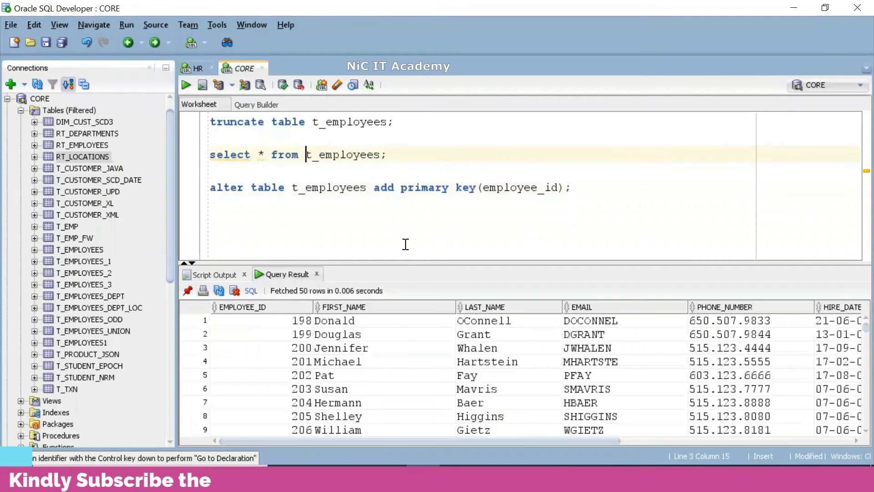
right_click(279, 332)
left_click(336, 380)
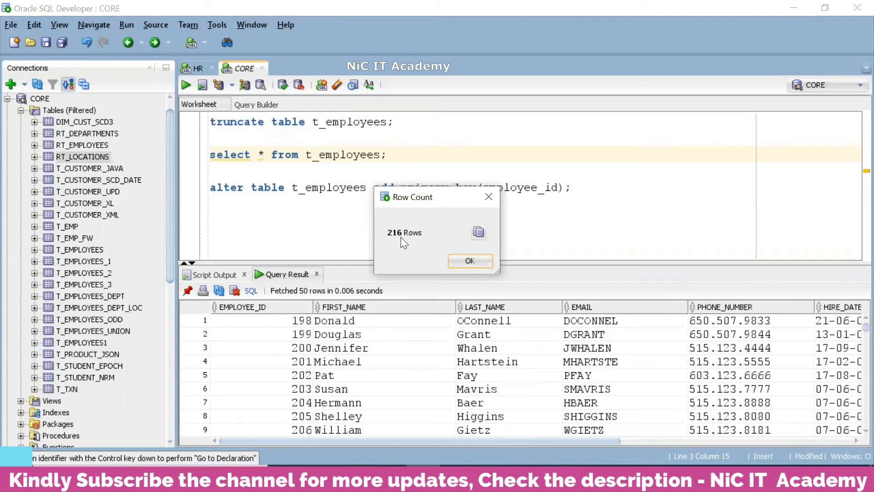
left_click(473, 260)
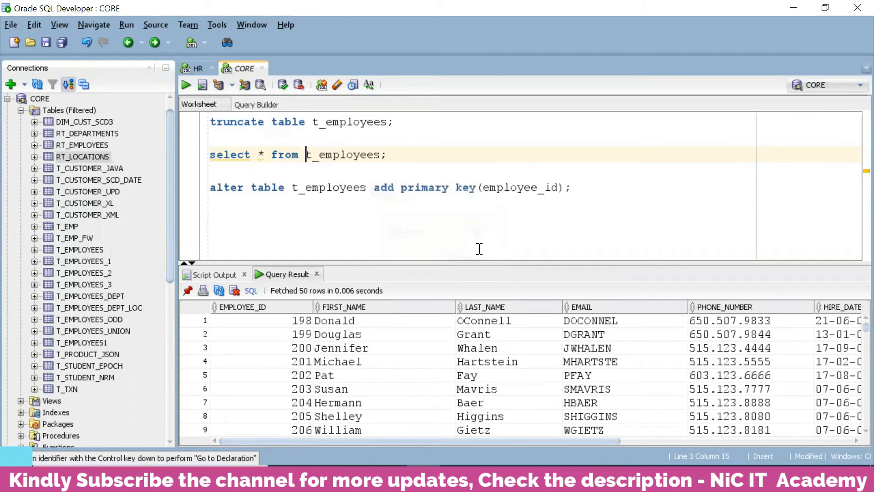
Begin a new statement two lines below the alter statement with "delete from t_employees".
left_click(574, 188)
key("Return")
key("Return")
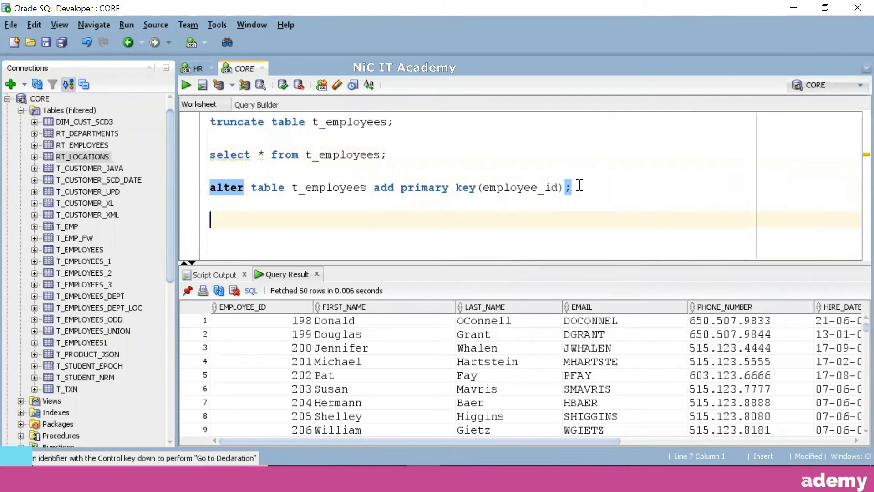
type("delete fr")
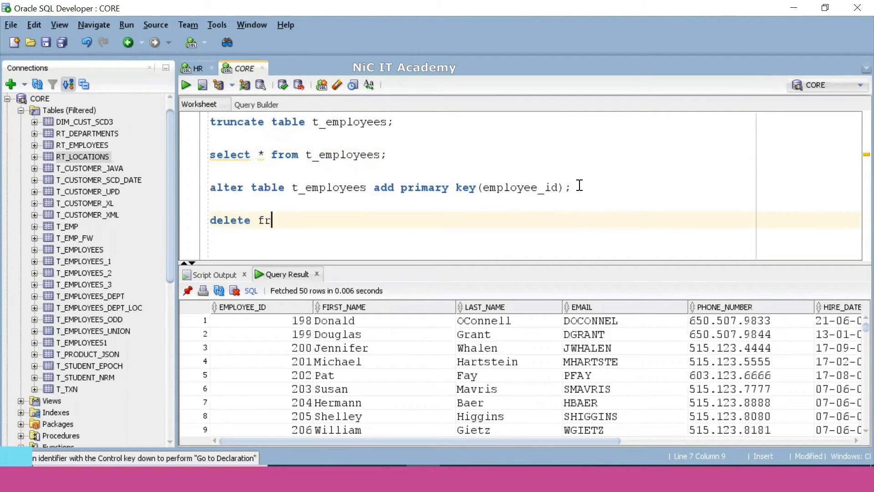
type("om t_employees")
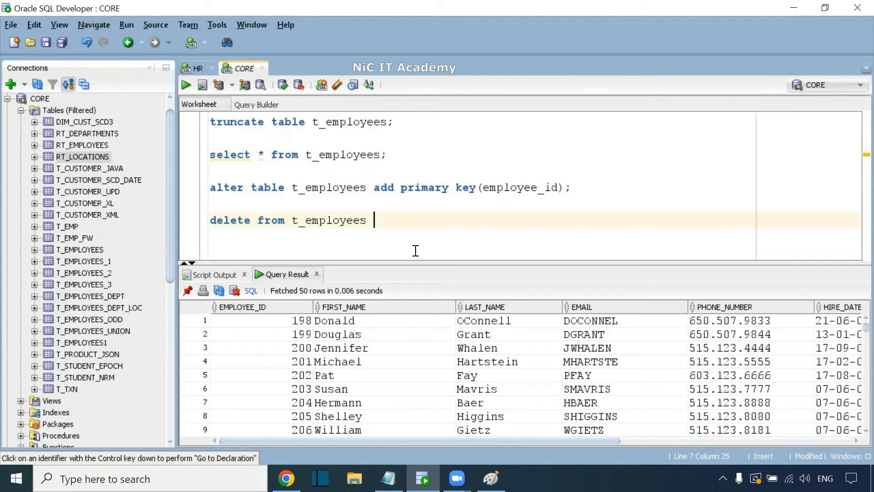
Sort the t_employees query result by EMPLOYEE_ID and examine the duplicate records of employee ID 100.
double_click(214, 307)
left_click(304, 321)
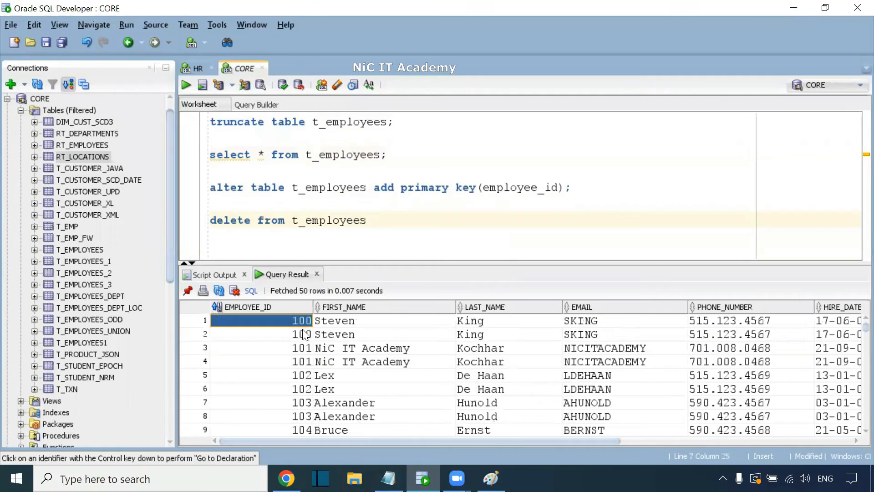
left_click_drag(306, 328, 317, 334)
left_click(317, 334)
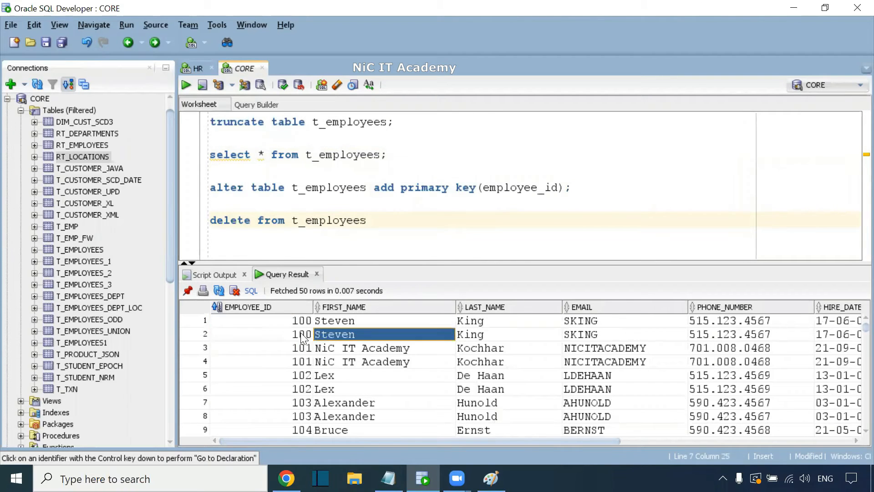
left_click(303, 336)
left_click(377, 227)
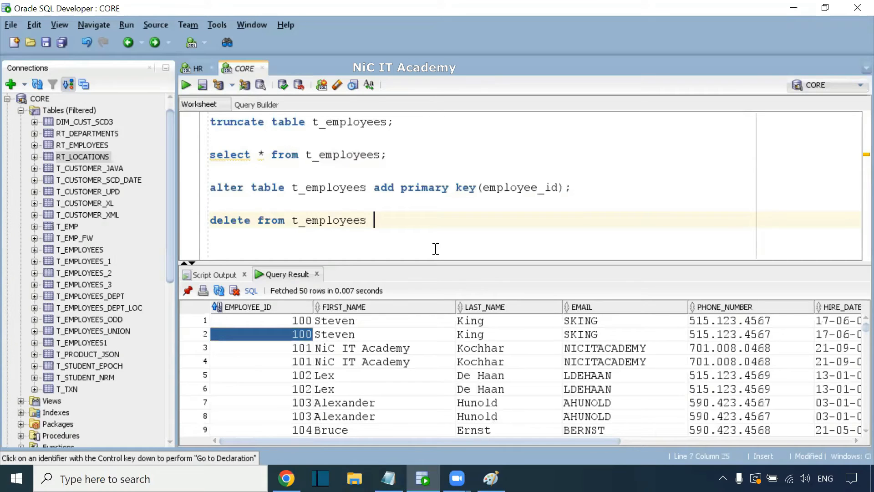
Complete the delete statement with "where rowid not in (select max(rowid) from t_employees group by employee_id);" and run it to remove duplicates.
type("where rowid not in (select max(rowid")
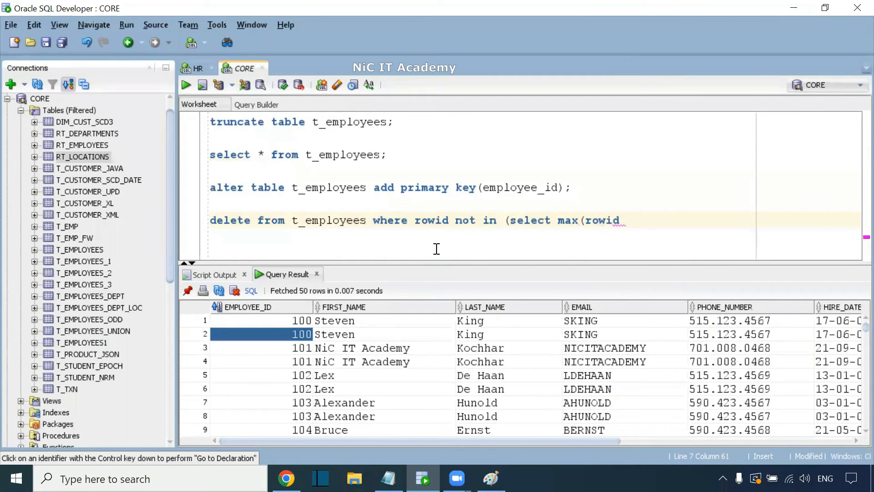
type(") from ")
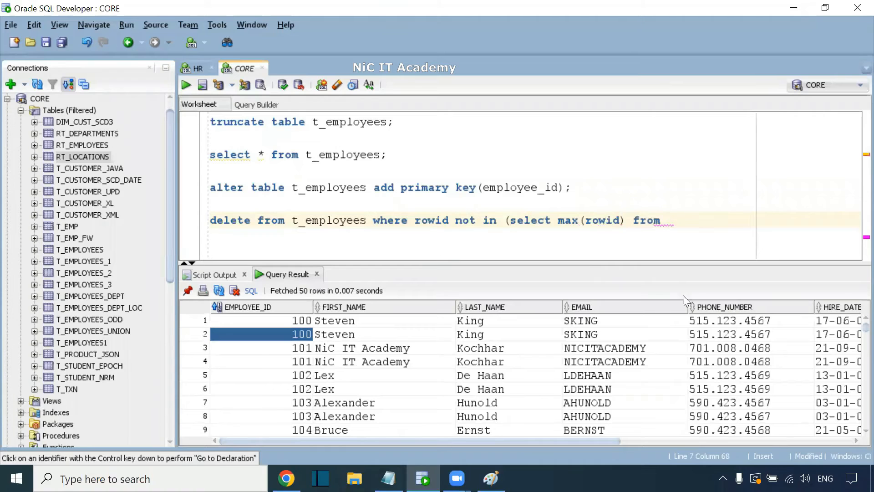
type("t_employees")
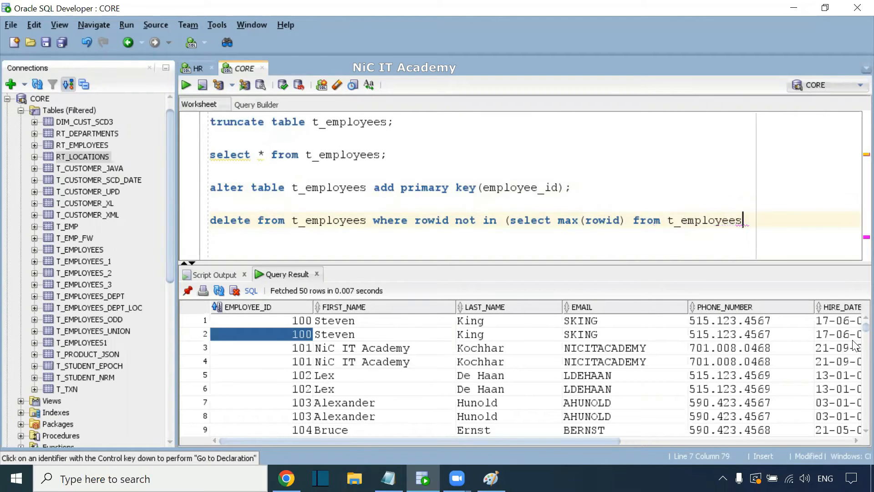
type(" group by employee")
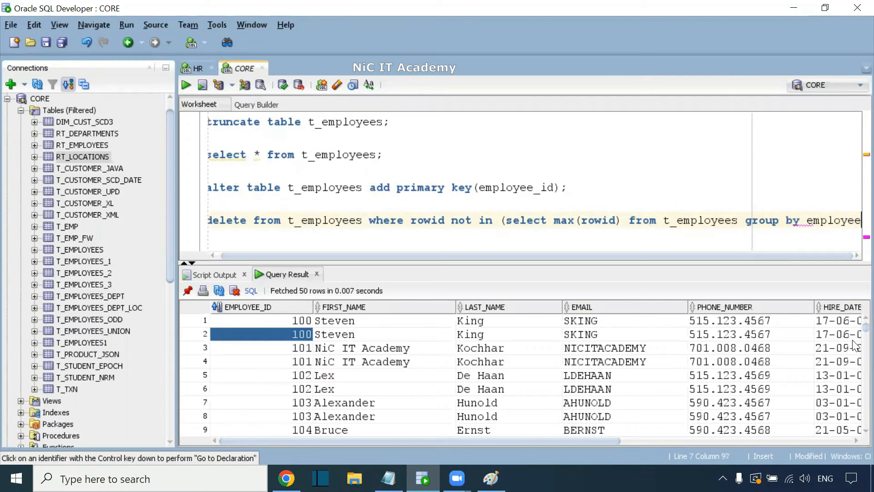
type("_id)")
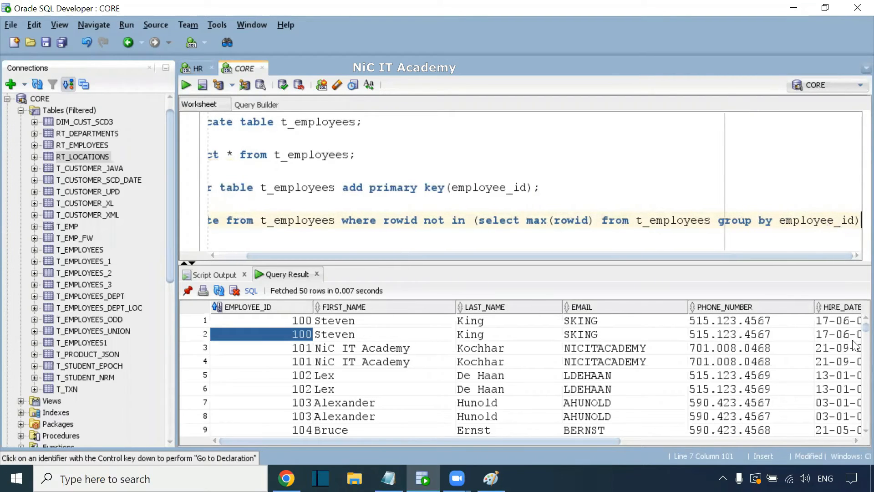
type(";")
key("F5")
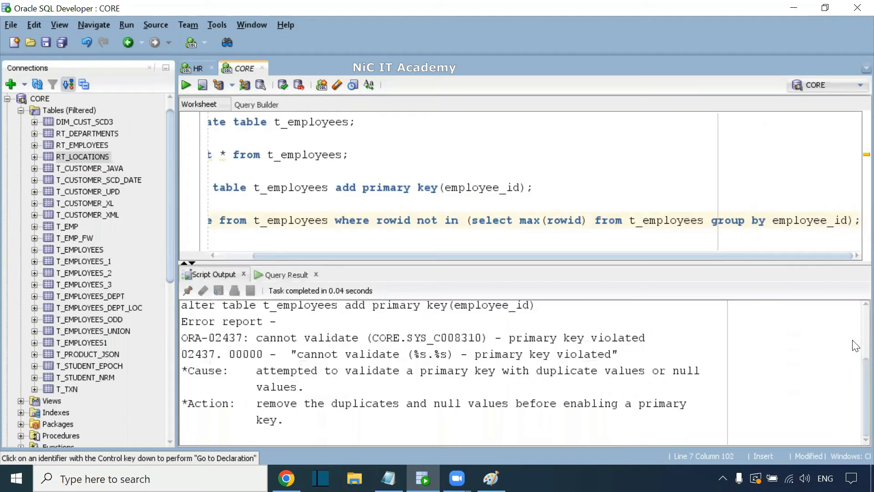
left_click_drag(299, 406, 158, 407)
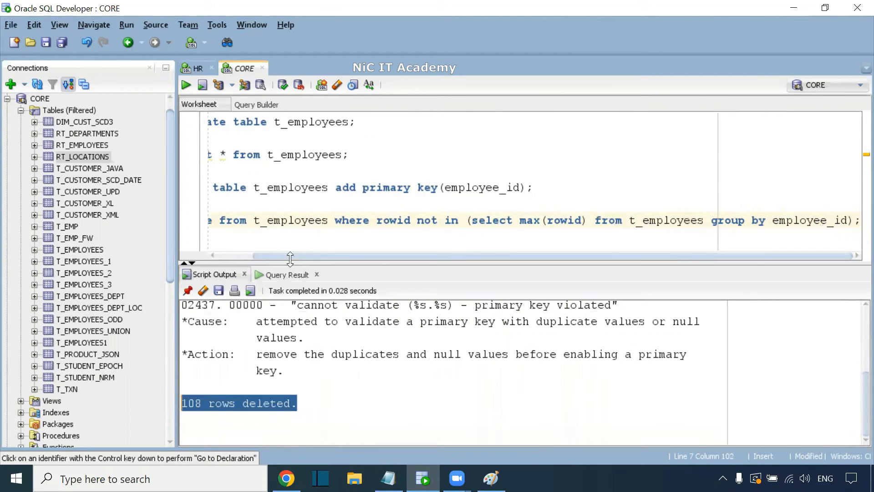
Query t_employees again after the duplicate removal and count the remaining rows.
left_click_drag(295, 257, 197, 252)
left_click(254, 155)
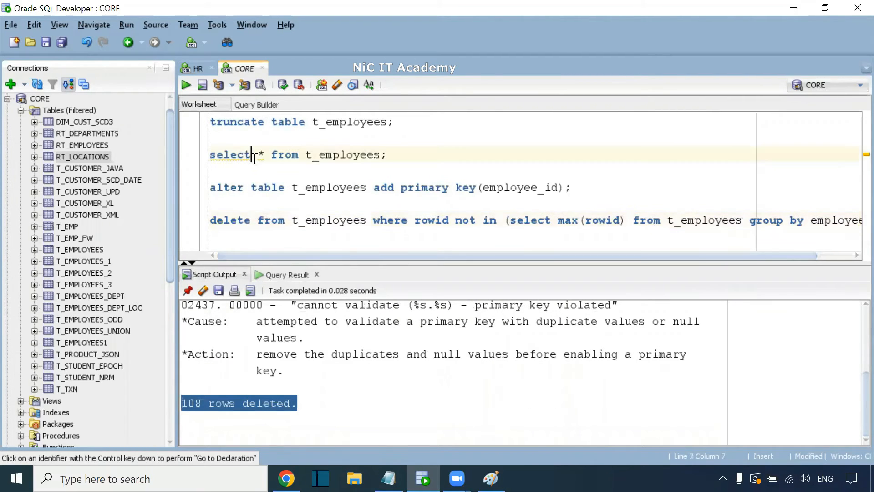
key("ctrl+Return")
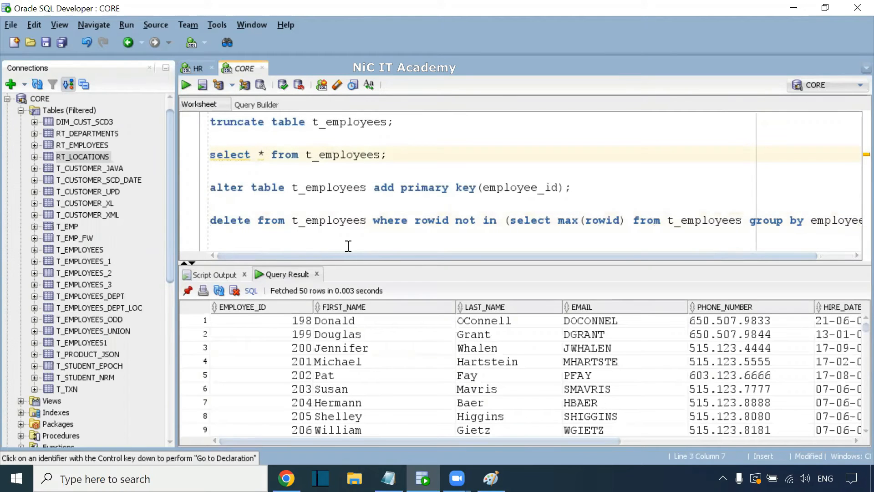
right_click(294, 342)
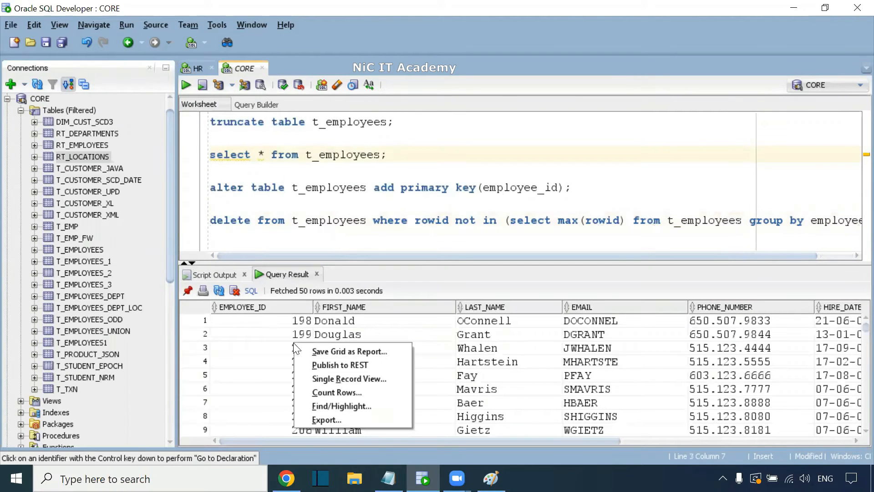
left_click(321, 391)
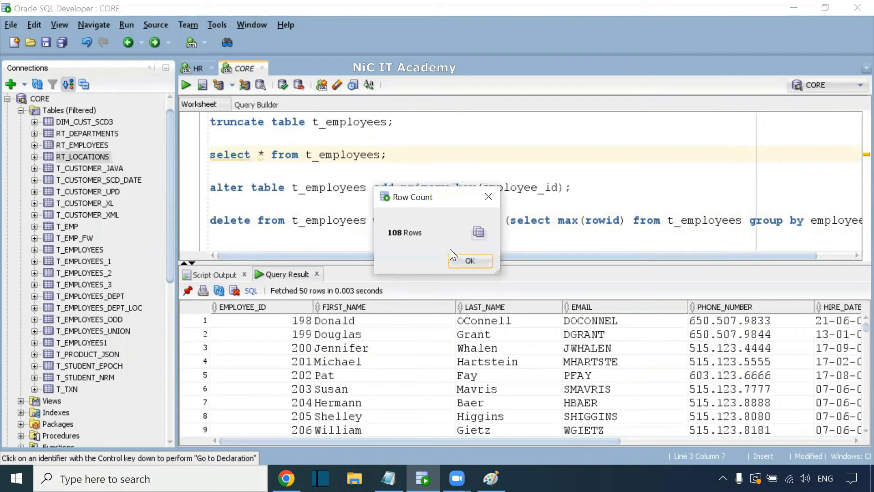
left_click(469, 261)
Add a "commit;" statement below the delete statement and run it to save the deletion.
scroll(246, 242, "right", 3)
left_click_drag(265, 257, 257, 255)
left_click(263, 250)
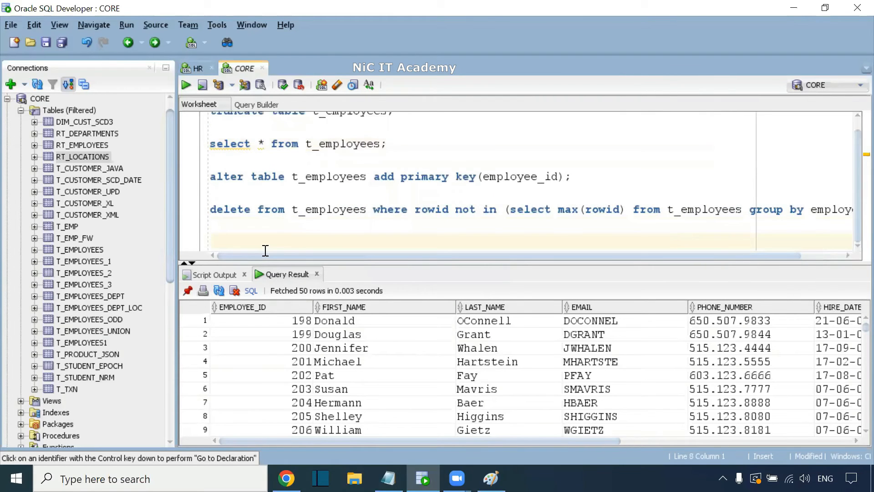
key("Return")
type("commit;")
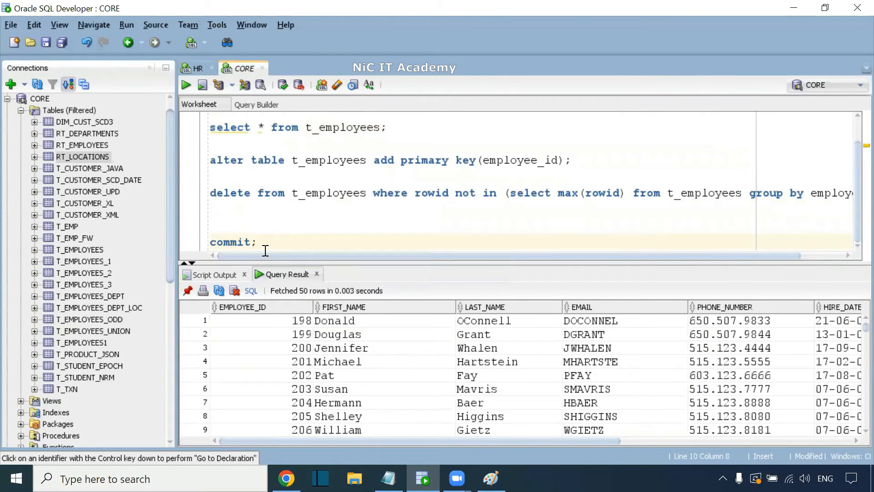
key("F5")
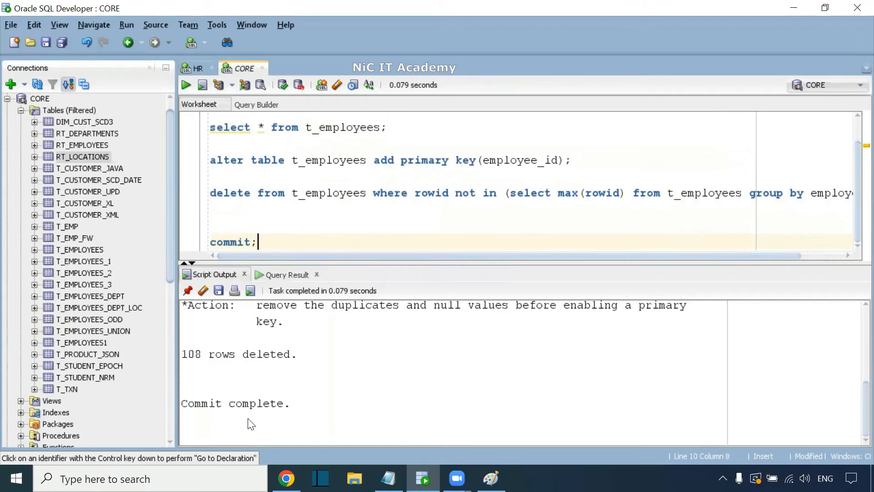
Run the existing alter statement again to add the primary key on employee_id to t_employees.
key("Return")
key("Return")
left_click(280, 193)
scroll(280, 194, "up", 4)
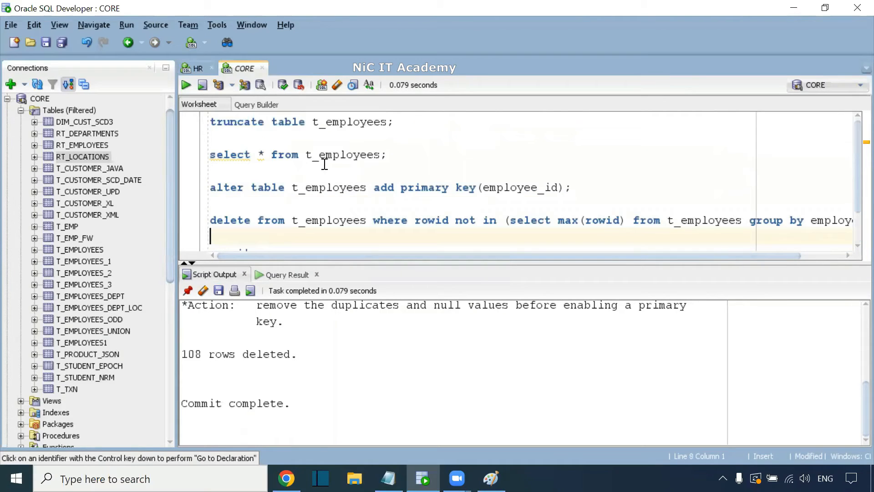
left_click(443, 191)
key("ctrl+Return")
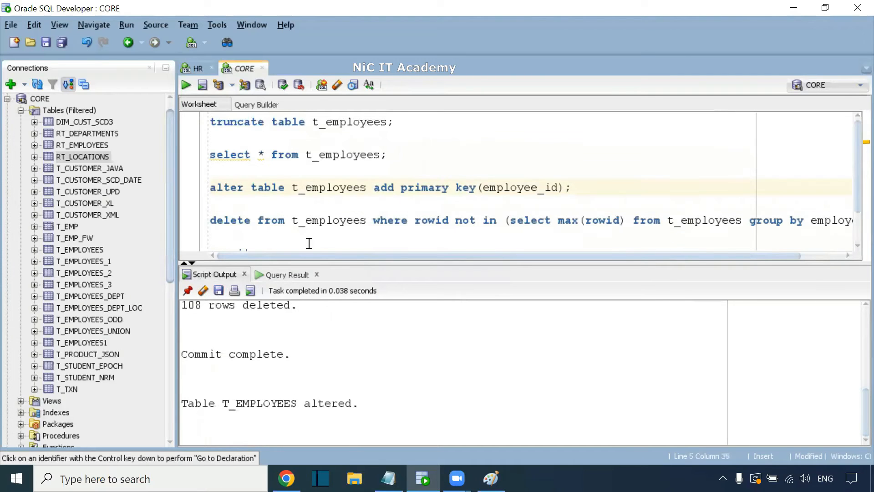
Run the existing select statement on t_employees to view the table's rows.
left_click(302, 144)
left_click(300, 153)
key("ctrl+Return")
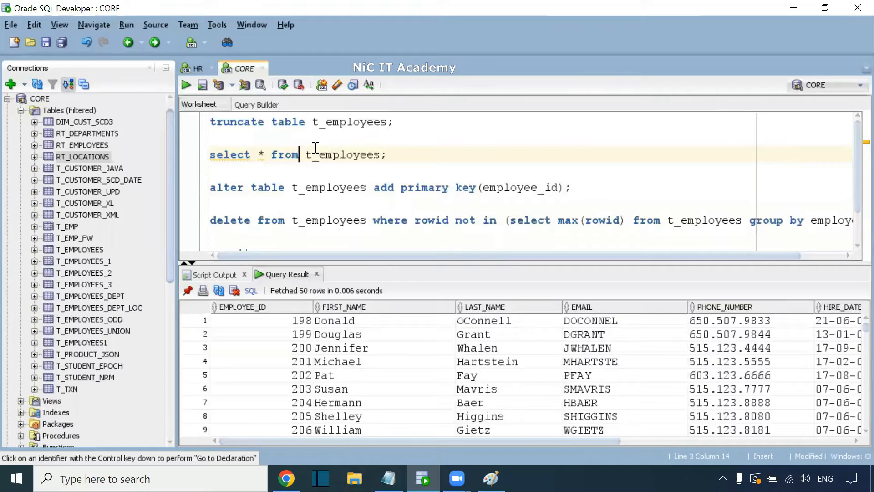
Switch to Informatica Cloud, edit Synchronization Task1 to use the Insert task operation, and save it.
key("alt+Tab")
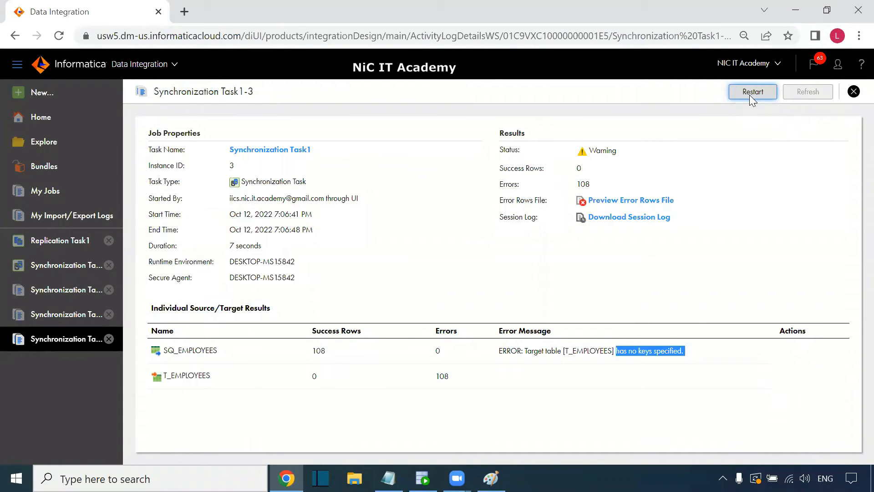
left_click(303, 150)
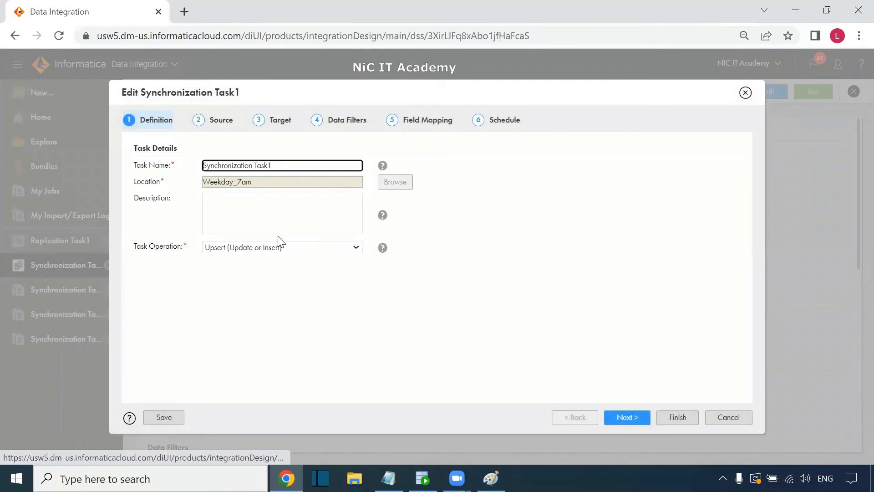
left_click(247, 258)
left_click(237, 269)
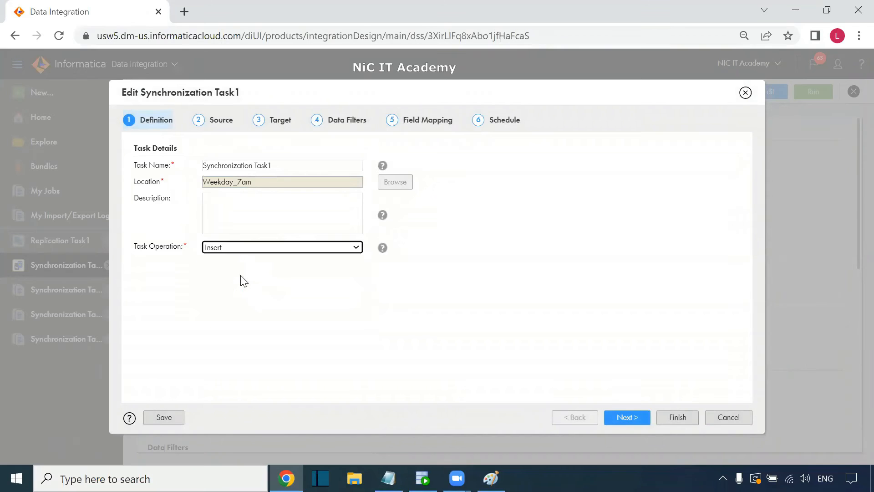
left_click(625, 418)
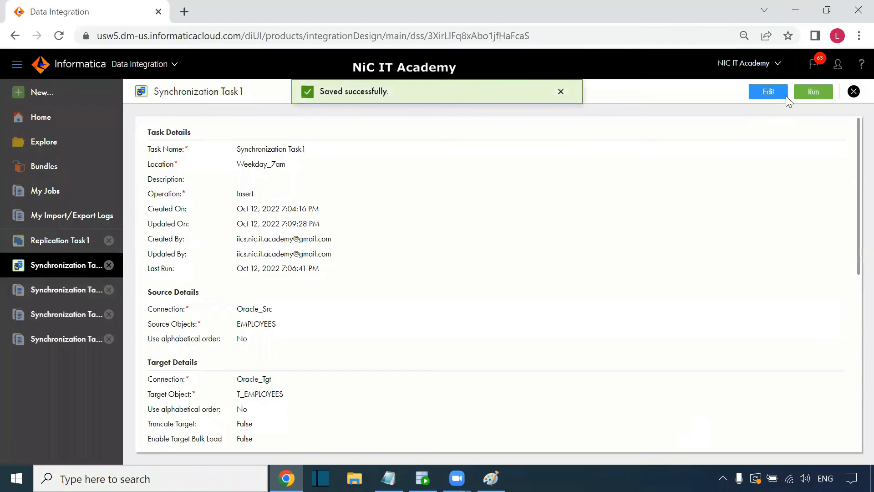
Run Synchronization Task1 with the Insert operation and refresh its job status in My Jobs.
left_click(813, 91)
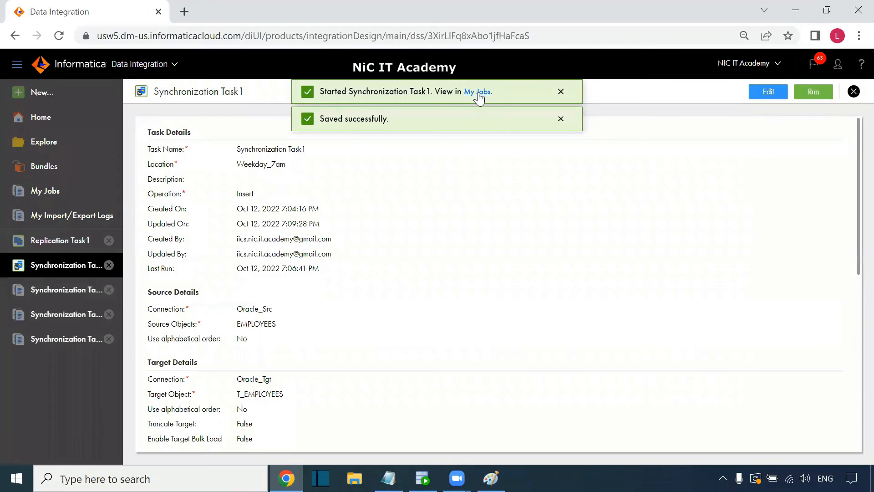
left_click(478, 92)
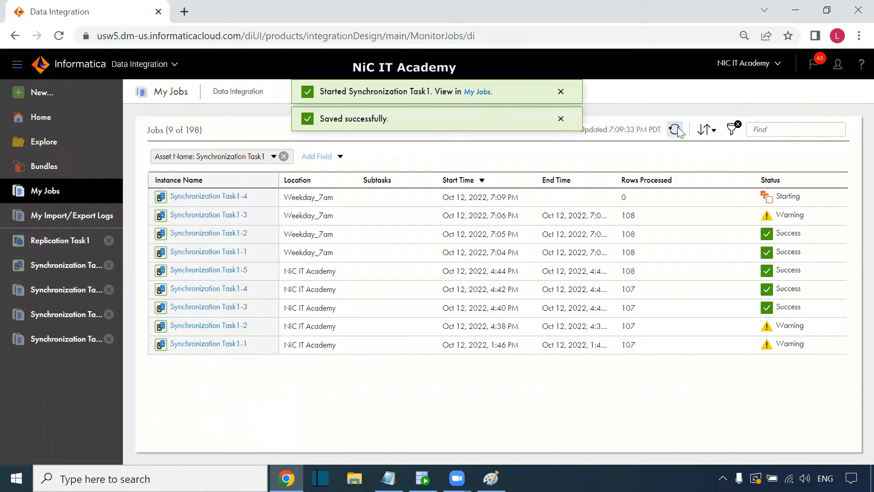
left_click(676, 131)
left_click(676, 130)
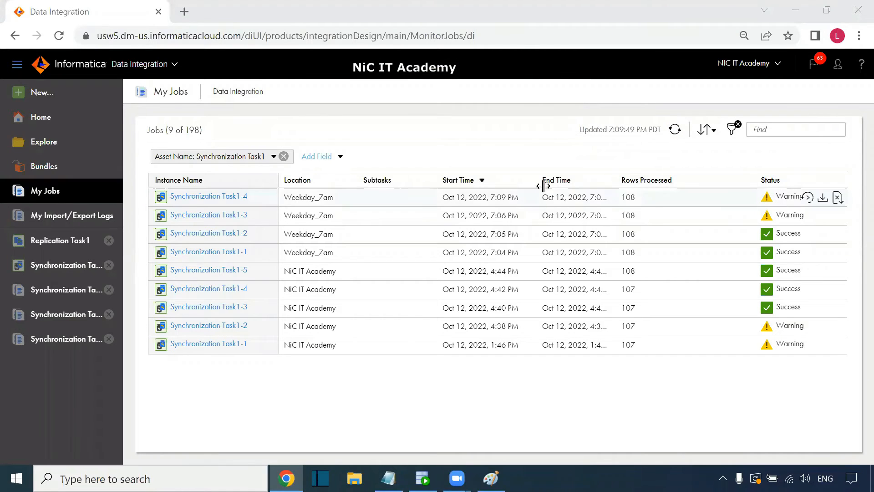
Examine the error message in the Synchronization Task1-4 job details against the primary key statement in SQL Developer.
left_click(229, 197)
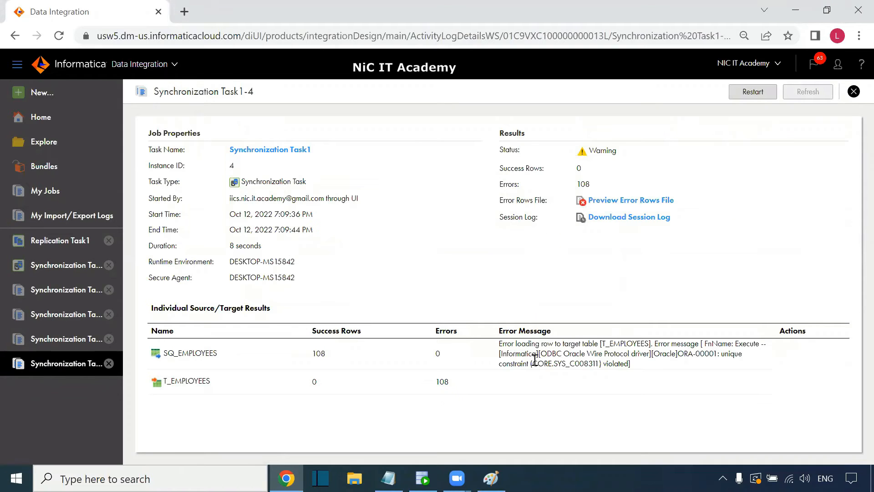
left_click_drag(507, 354, 611, 371)
left_click(651, 360)
left_click_drag(749, 360, 637, 374)
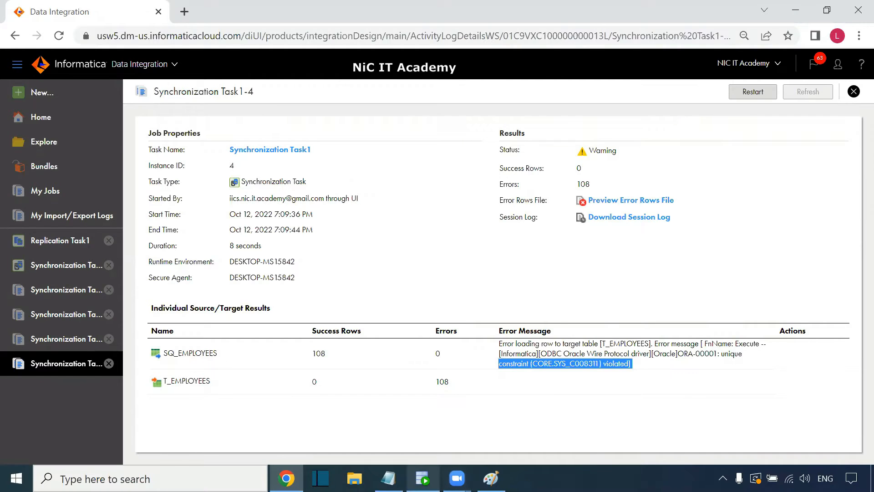
left_click(423, 478)
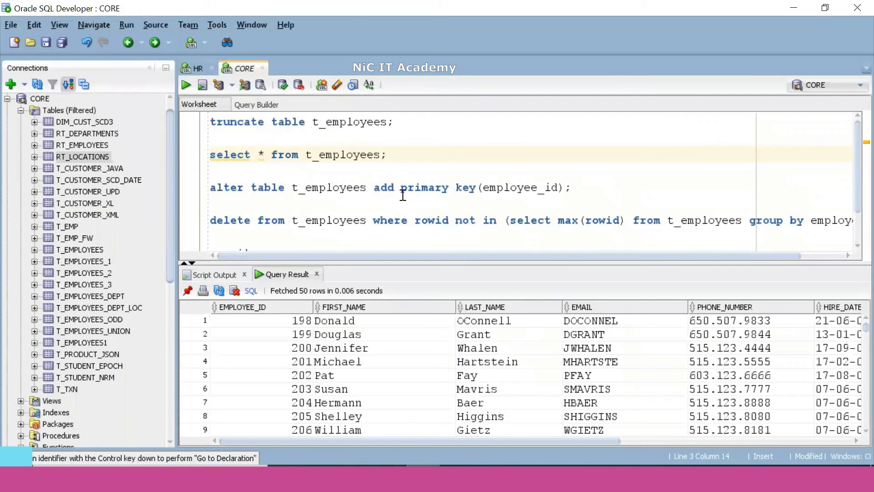
key("alt+Tab")
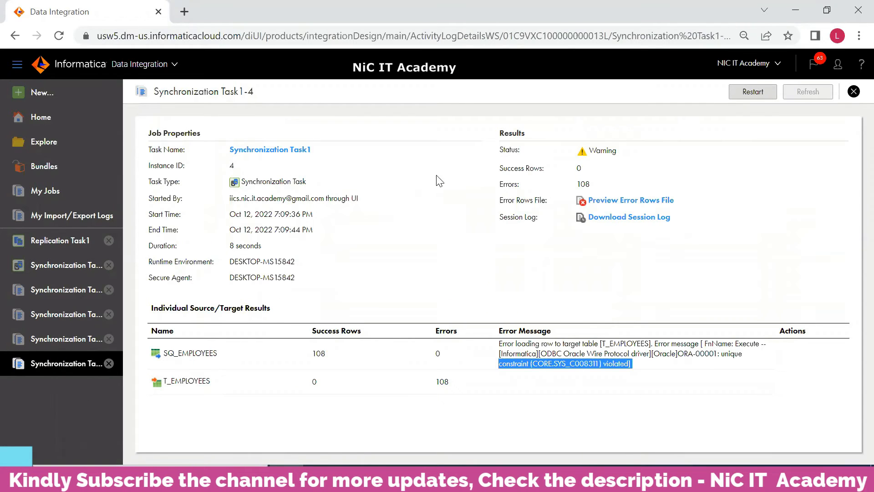
Close the job details and set the task operation of Synchronization Task1 back to Upsert (Update or Insert).
left_click(853, 92)
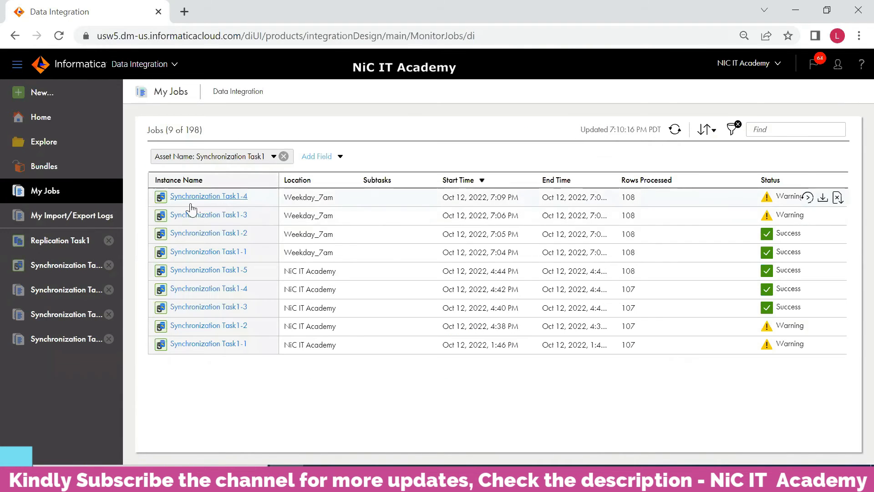
left_click(61, 273)
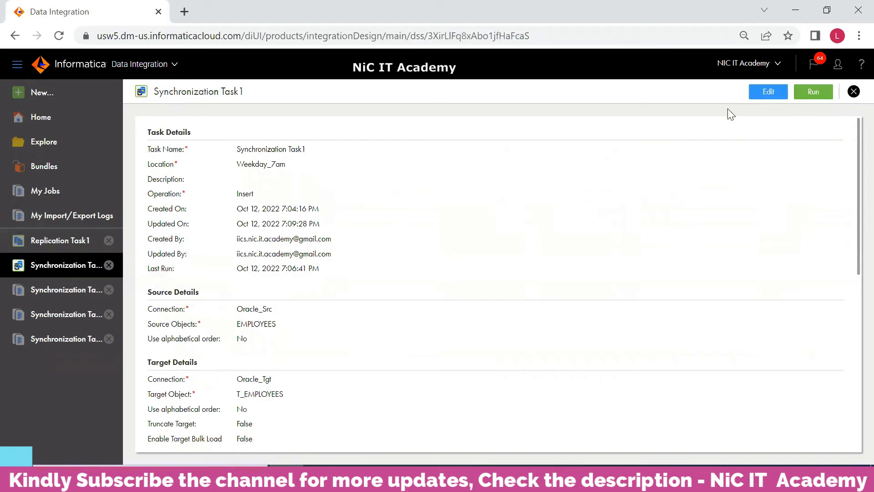
left_click(758, 94)
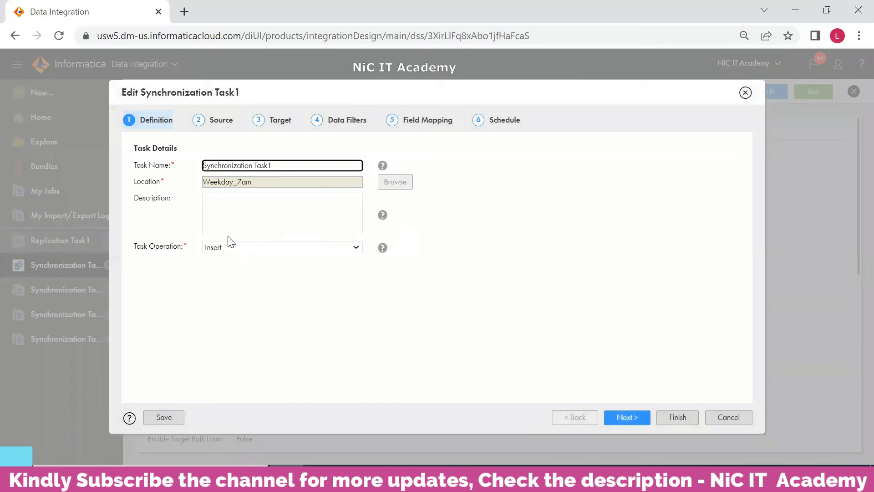
left_click(223, 250)
left_click(227, 293)
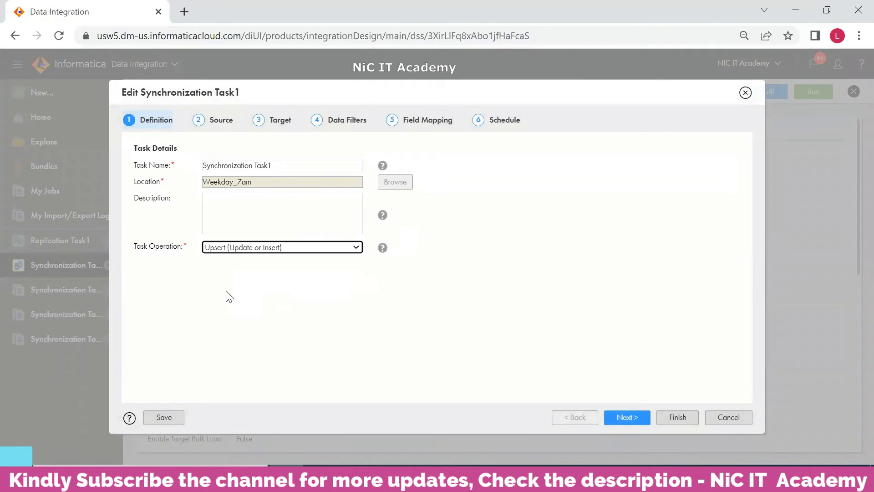
left_click(629, 418)
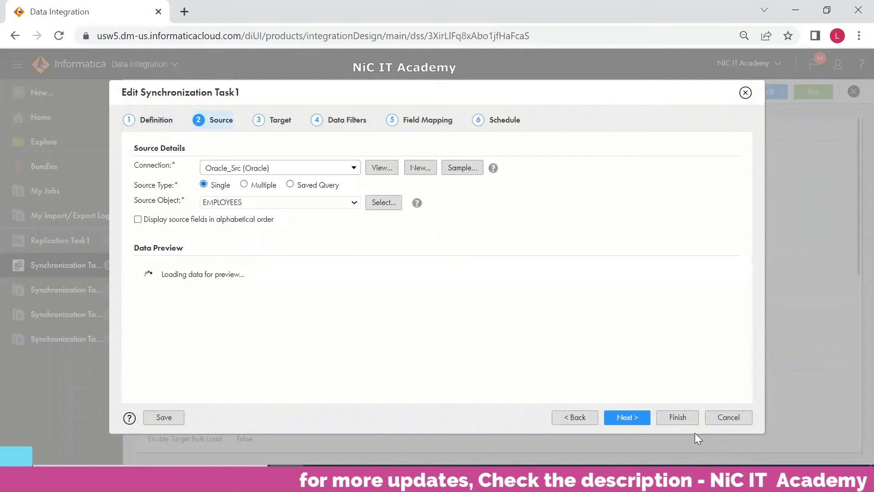
left_click(637, 418)
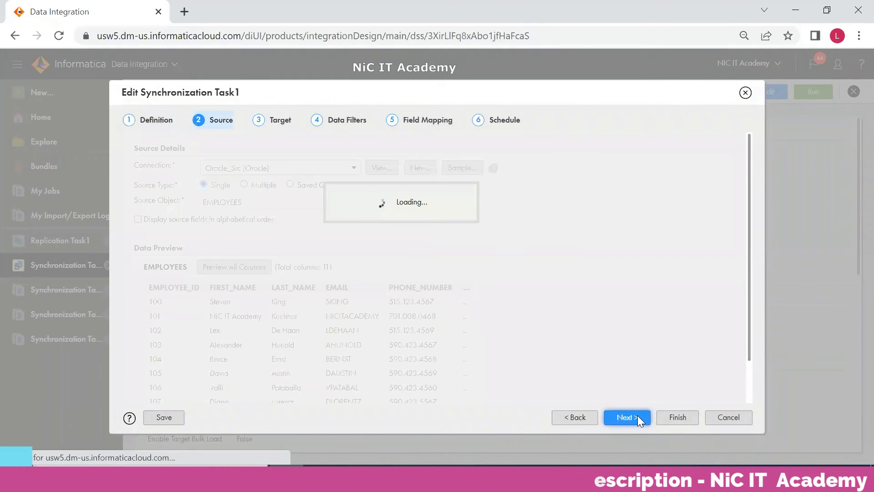
Check the task's field mapping for key markers and query t_employees again in SQL Developer.
left_click(429, 125)
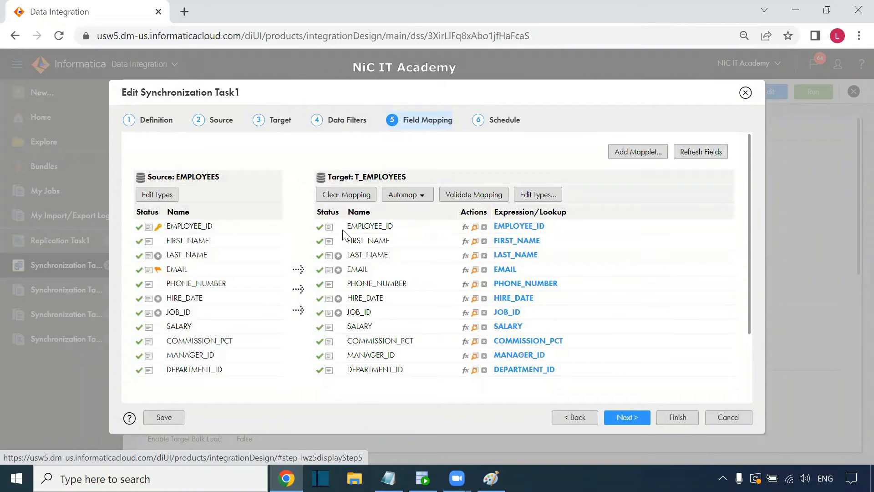
left_click(423, 478)
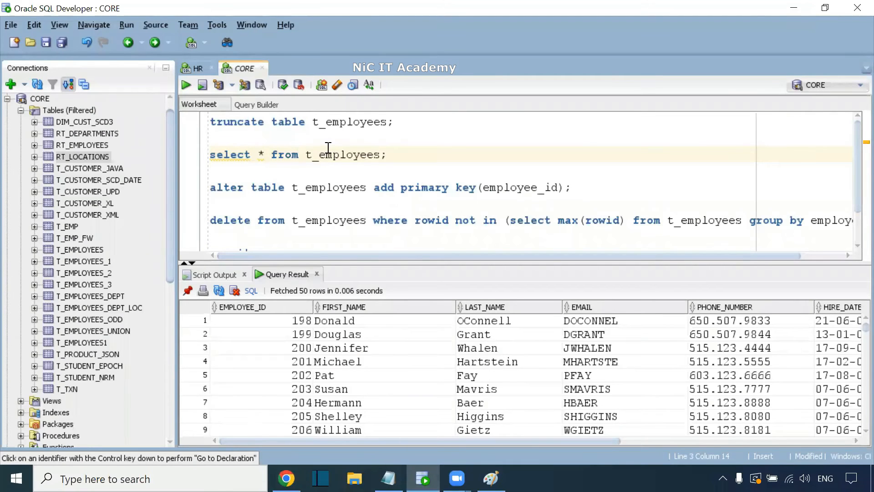
key("ctrl+Return")
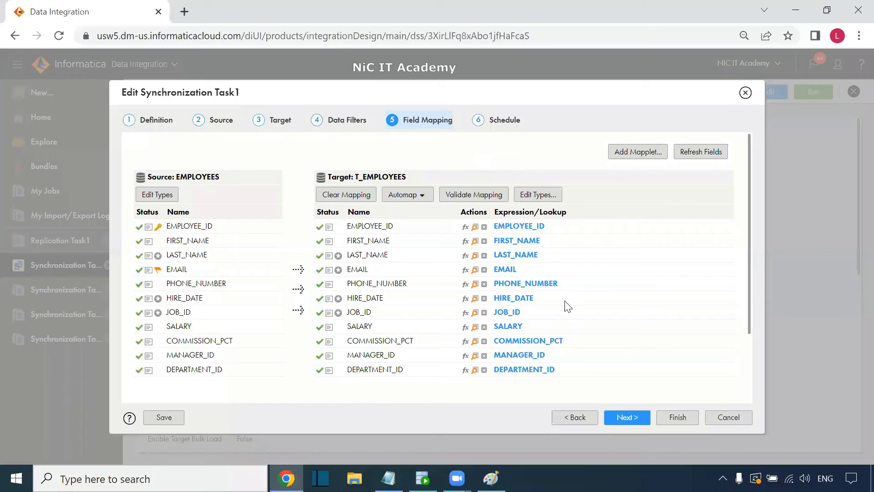
Save and run the upsert task in Informatica Cloud, and follow job Synchronization Task1-5 through to its result details.
left_click(678, 417)
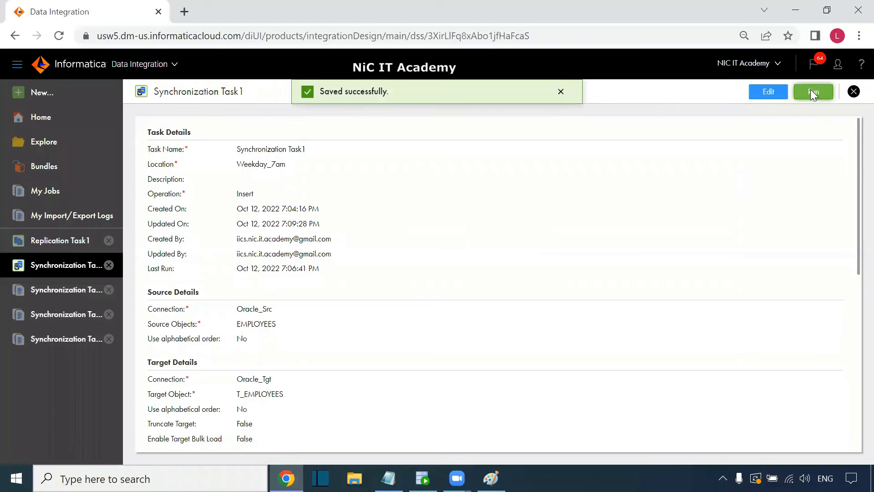
left_click(813, 91)
left_click(478, 86)
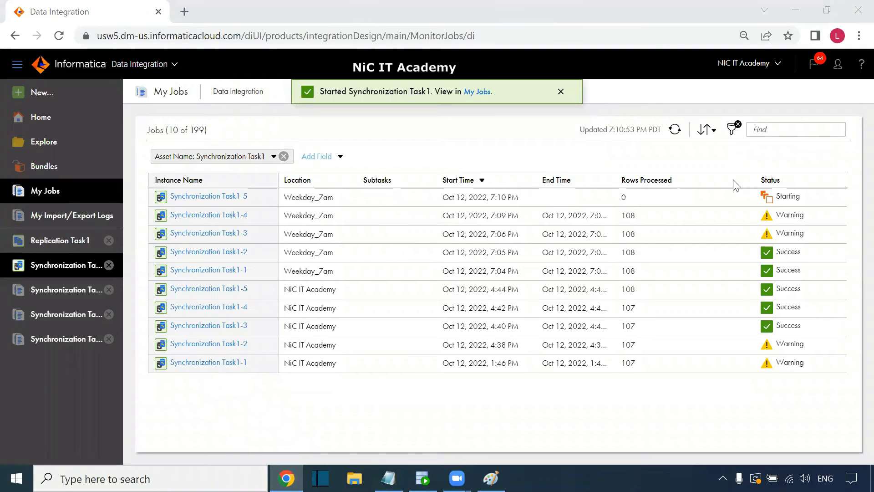
left_click(675, 130)
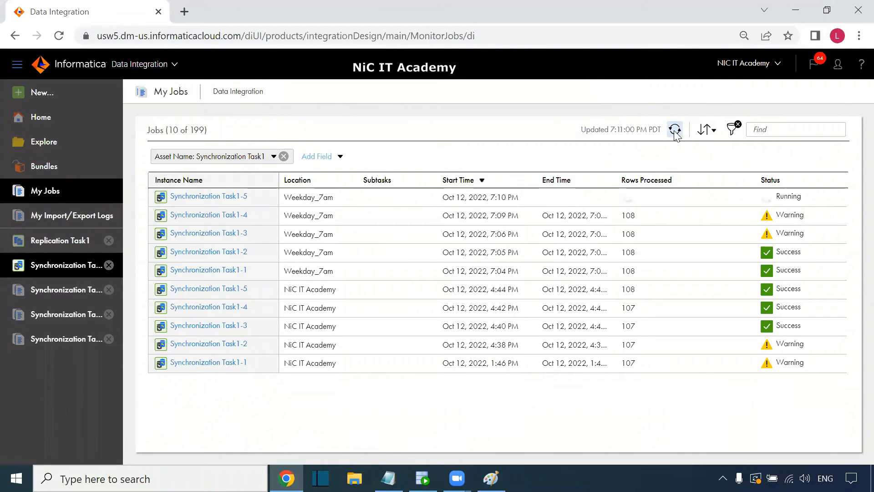
left_click(681, 132)
left_click(680, 132)
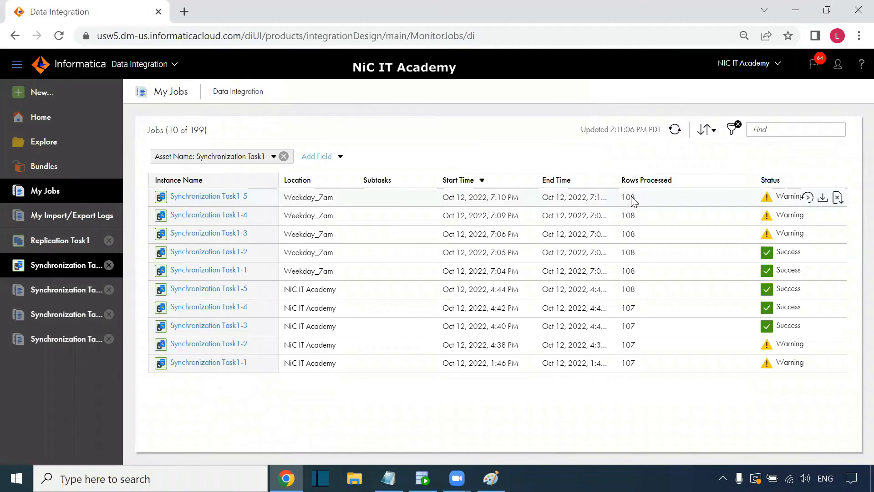
left_click(199, 197)
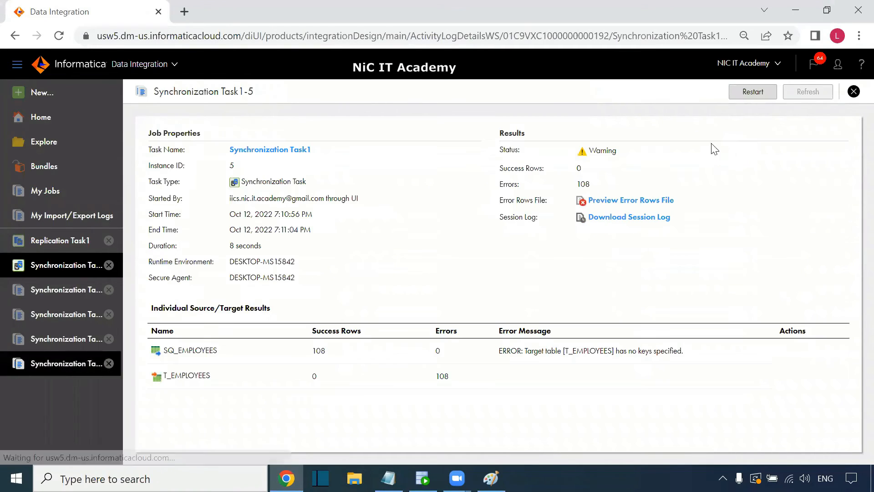
Reopen Synchronization Task1 for editing, refresh the fields in its field mapping, and save the task.
left_click(243, 150)
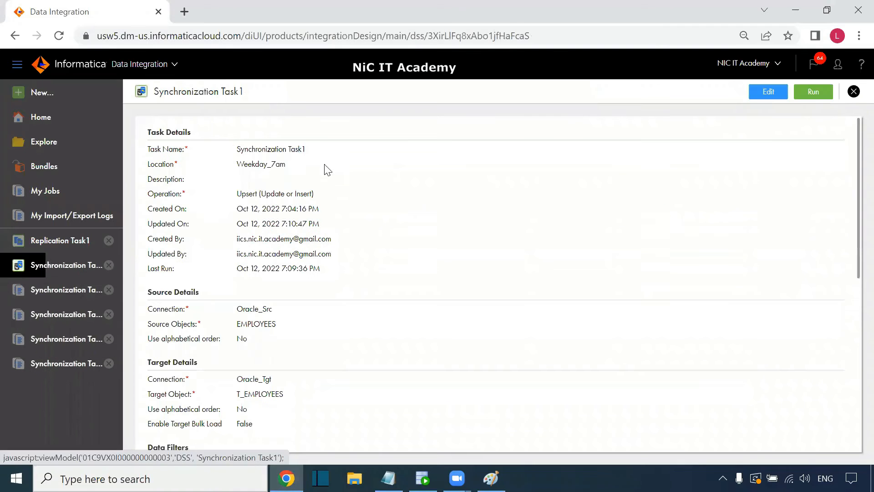
left_click(768, 92)
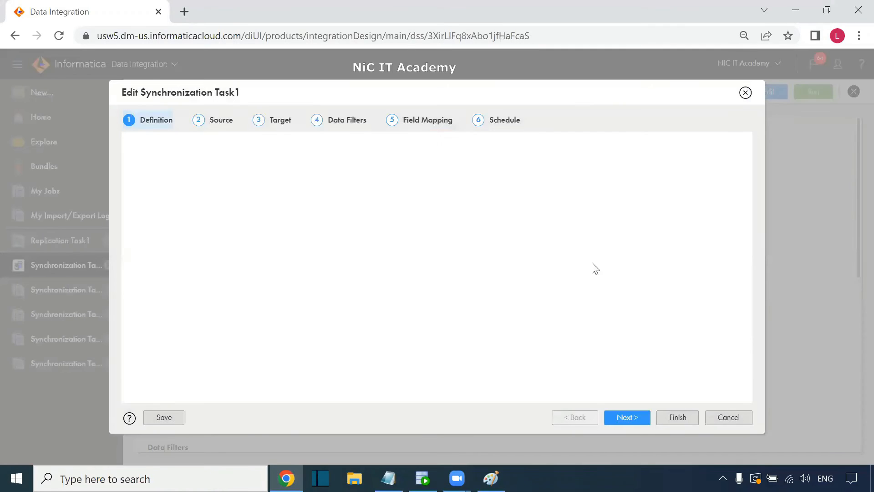
left_click(504, 130)
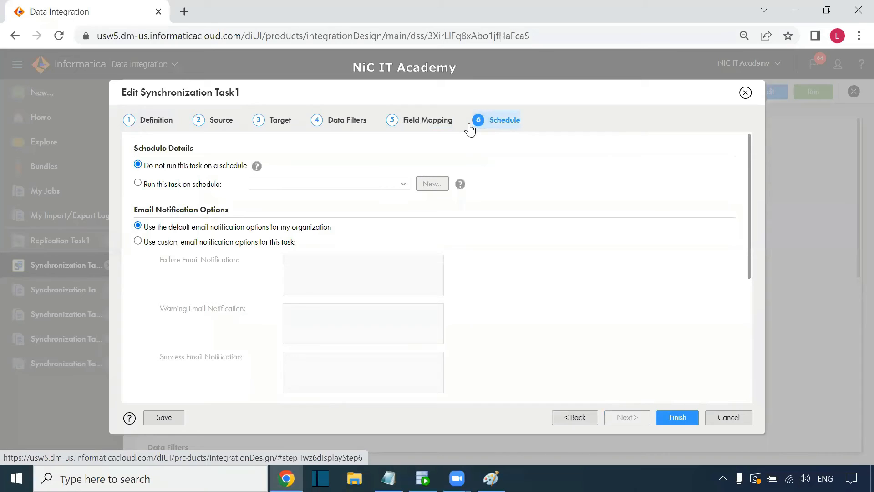
left_click(438, 129)
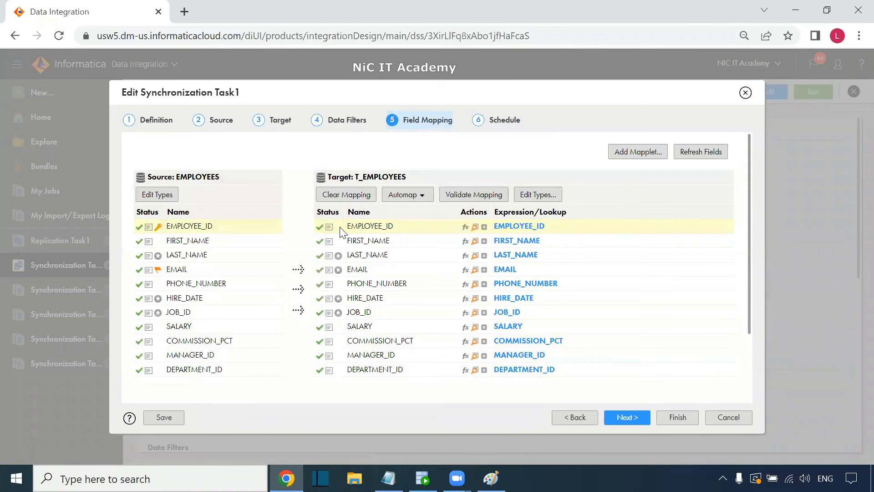
left_click(703, 155)
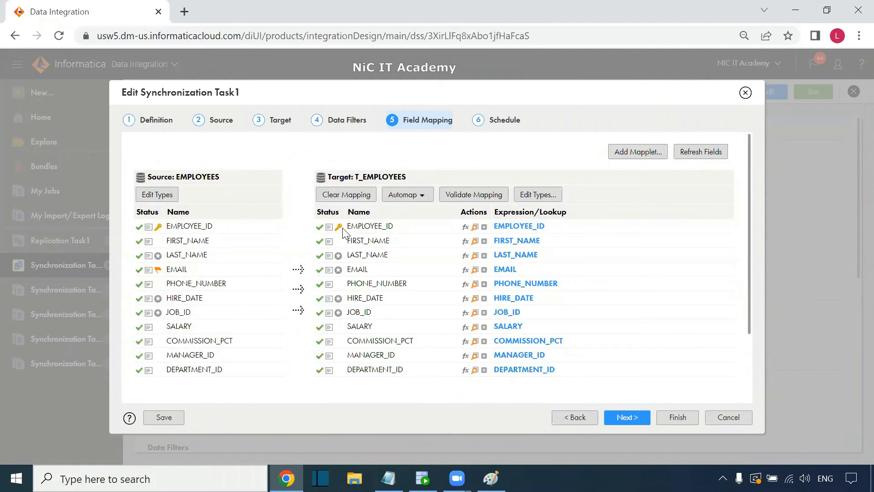
left_click(678, 420)
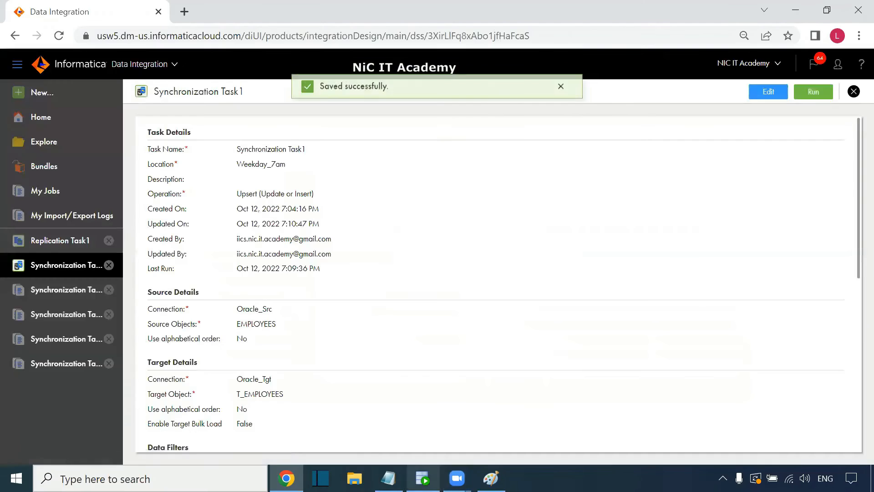
Switch to SQL Developer and run the existing truncate statement to empty t_employees.
left_click(424, 478)
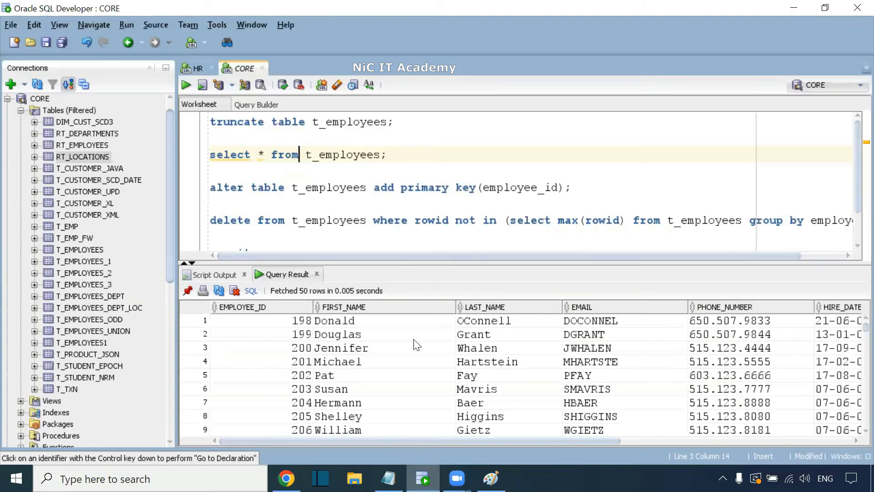
left_click(396, 122)
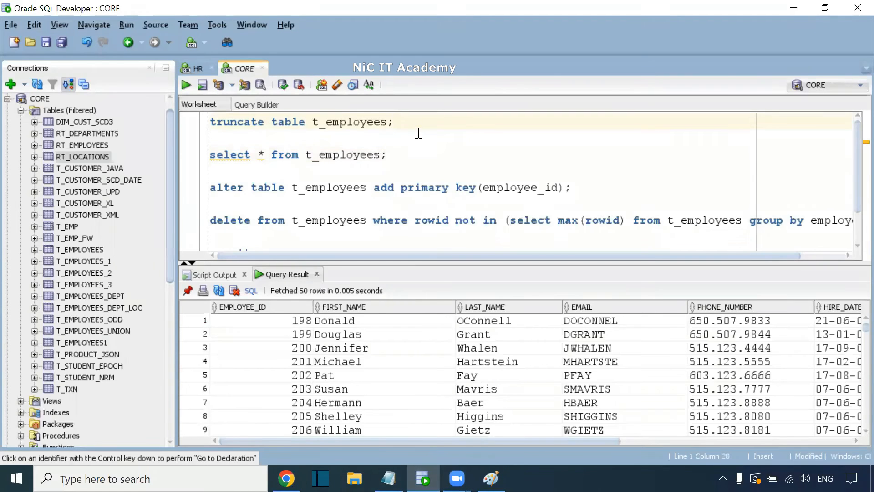
key("ctrl+Return")
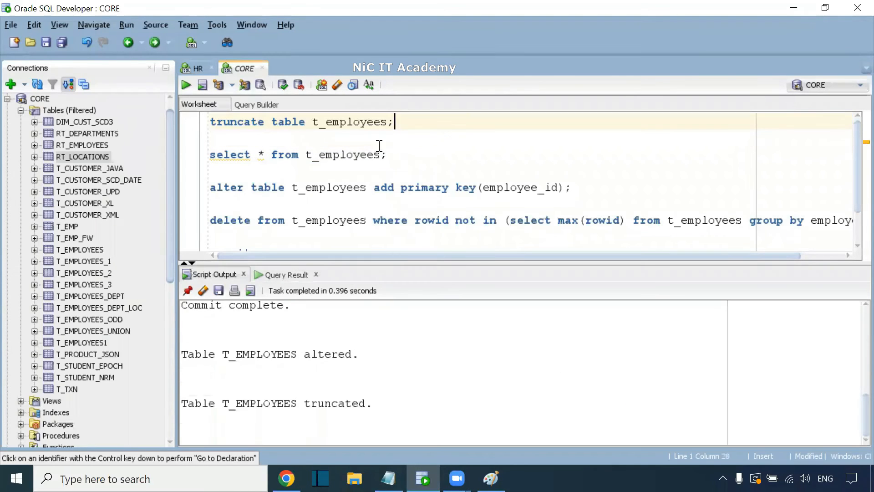
Run the existing select statement on t_employees to check the table's contents after the truncate.
left_click(389, 155)
key("ctrl+Return")
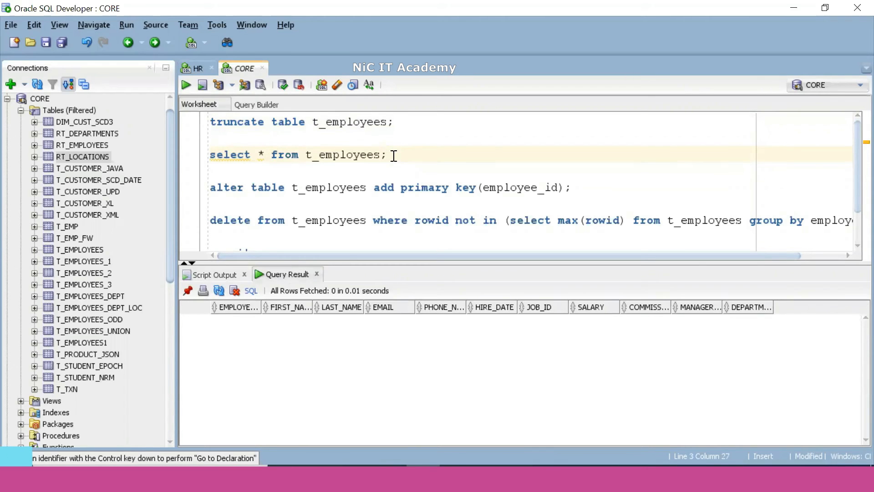
Switch to Informatica Cloud, run Synchronization Task1, and follow job Synchronization Task1-6 in the job list until it finishes.
key("alt+Tab")
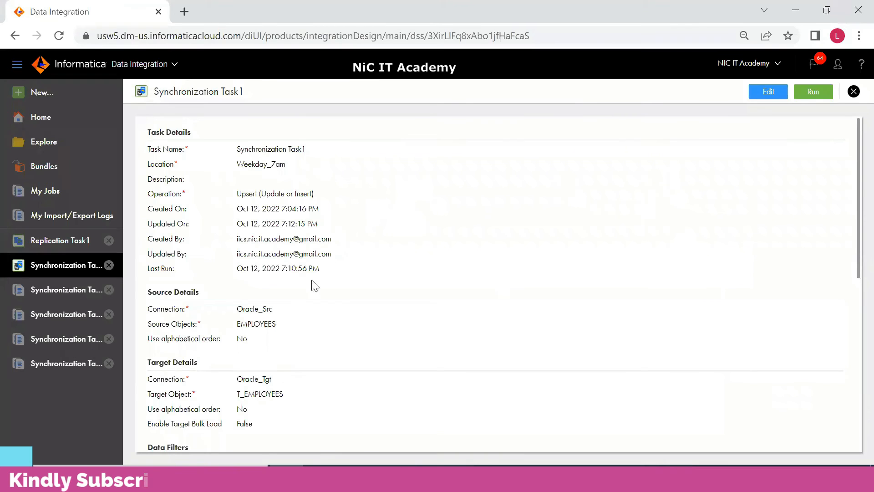
left_click(821, 91)
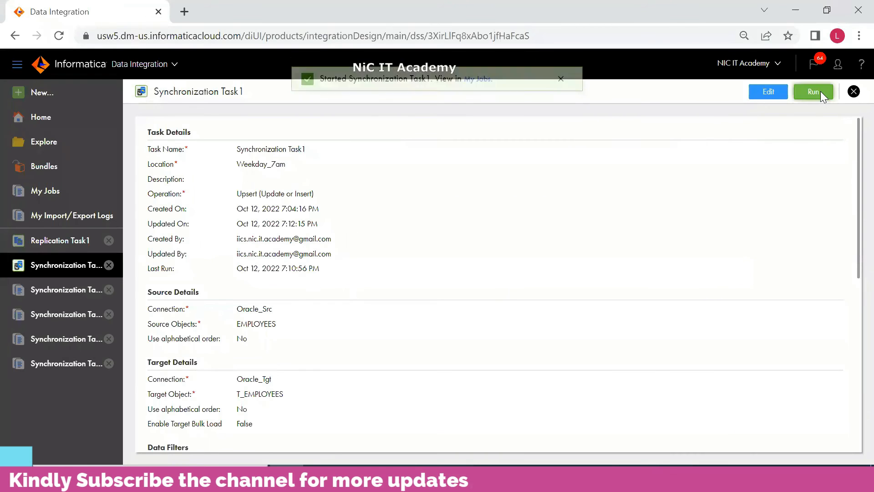
left_click(484, 95)
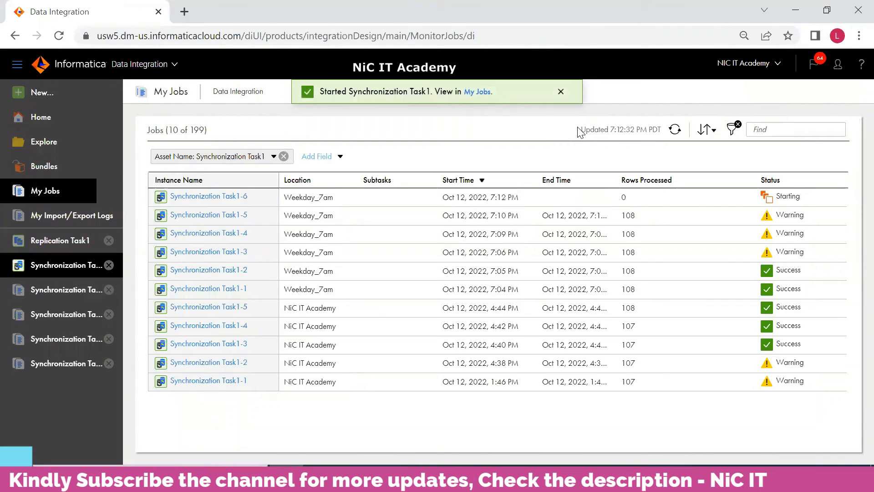
left_click(674, 130)
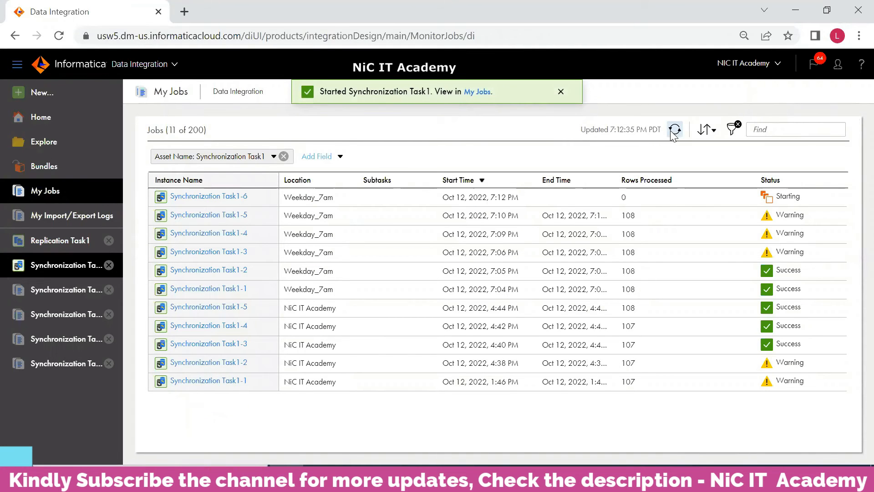
left_click(672, 131)
left_click(671, 131)
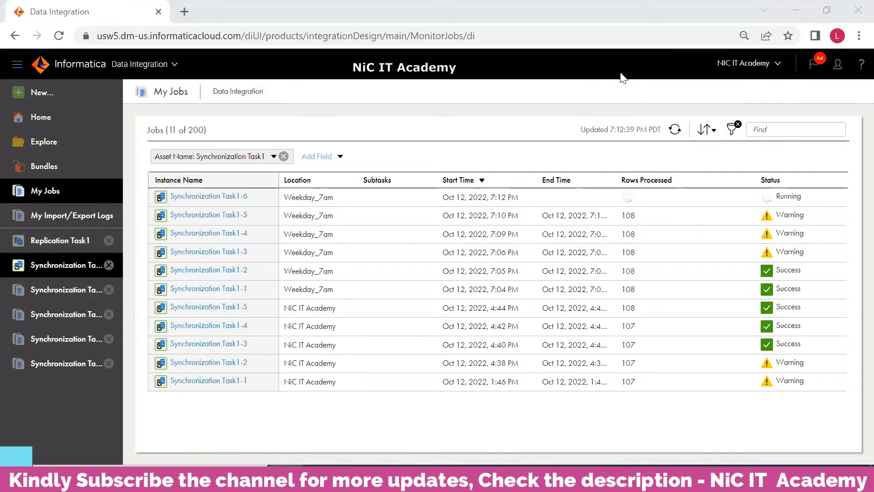
left_click(676, 130)
left_click_drag(644, 200, 621, 199)
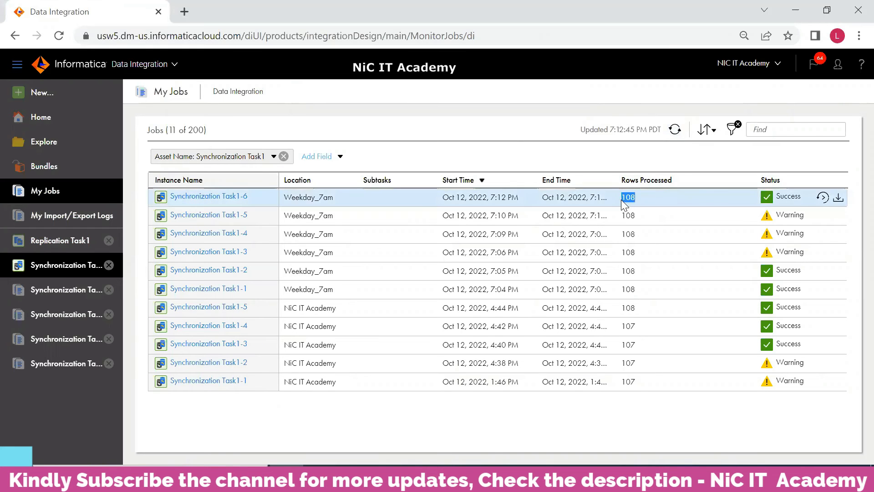
Switch to SQL Developer, rerun the select on t_employees, and look through the loaded rows to the end.
mouse_move(423, 477)
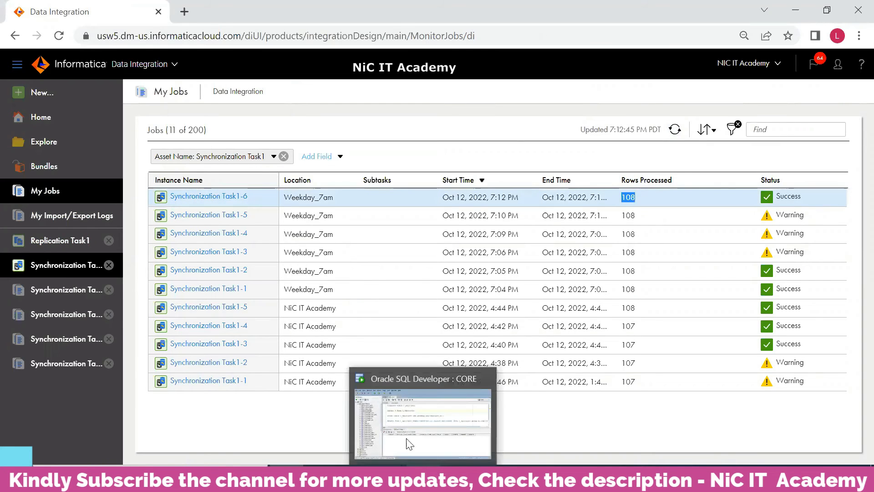
left_click(424, 476)
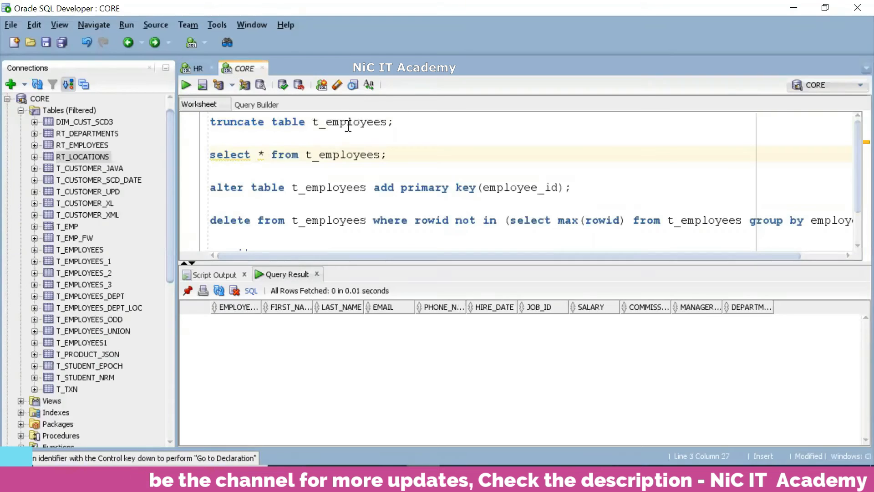
key("ctrl+Return")
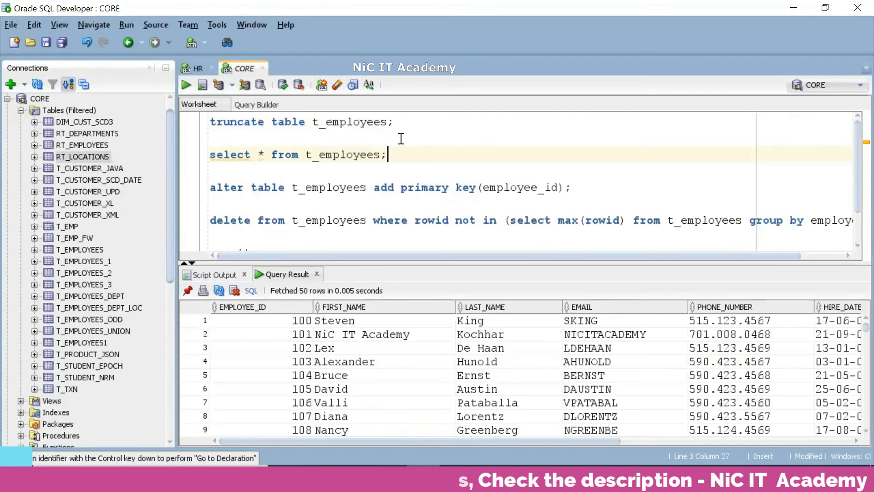
scroll(322, 341, "down", 20)
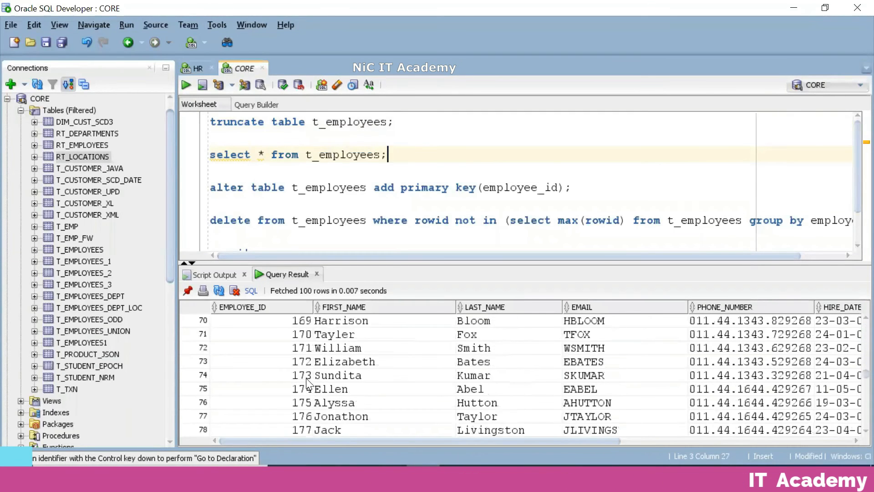
scroll(302, 388, "down", 5)
Switch back to Informatica Cloud, open the details of job Synchronization Task1-6, and restart the job.
key("alt+Tab")
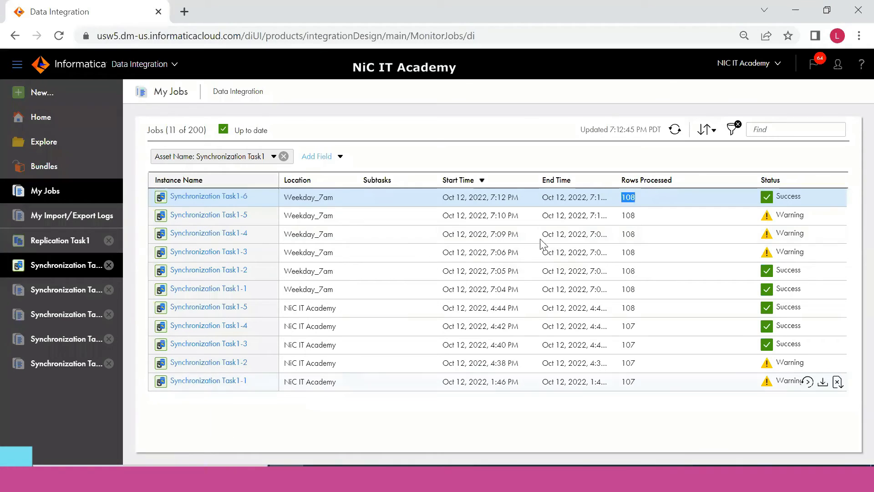
left_click(223, 197)
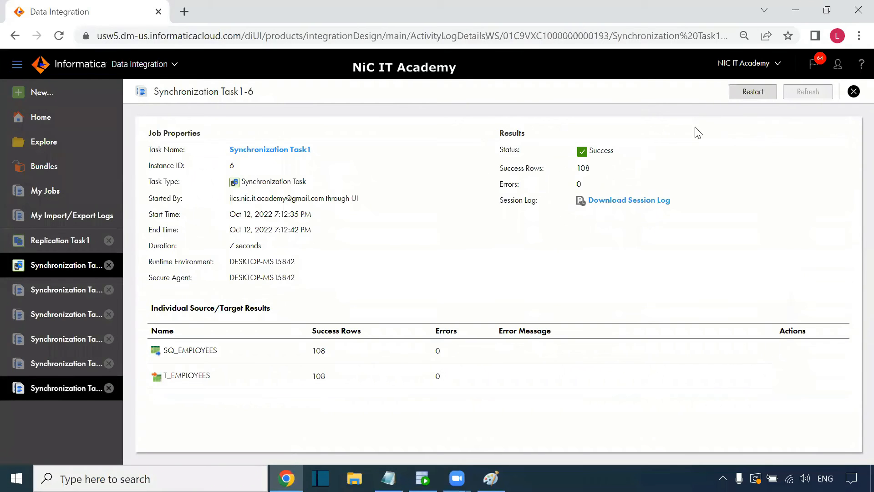
left_click(755, 91)
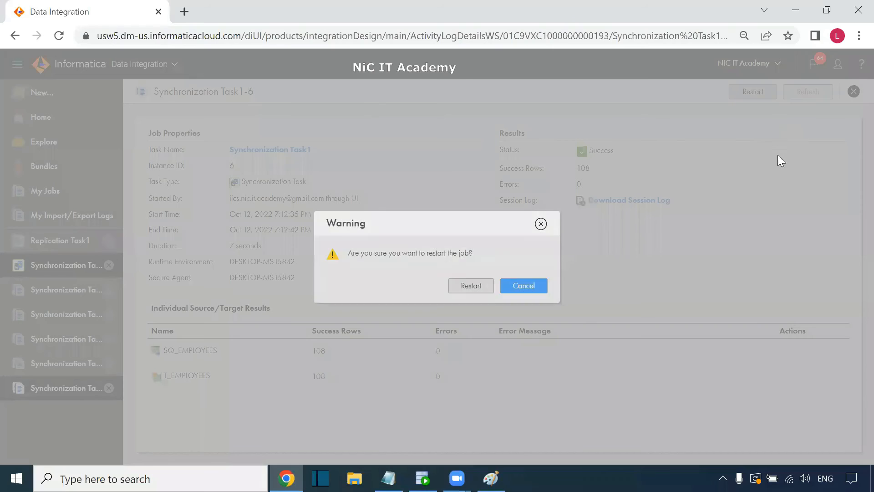
left_click(489, 286)
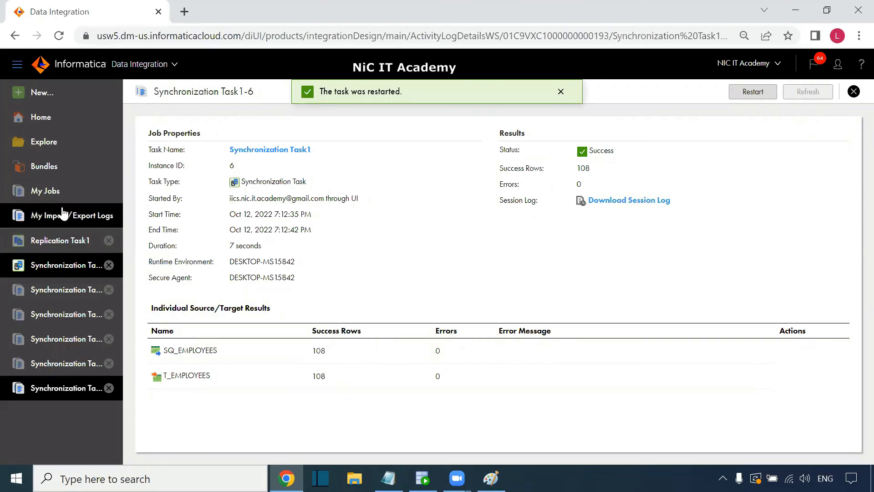
Follow job Synchronization Task1-7 in the job list and check the T_EMPLOYEES success rows in its details.
left_click(67, 193)
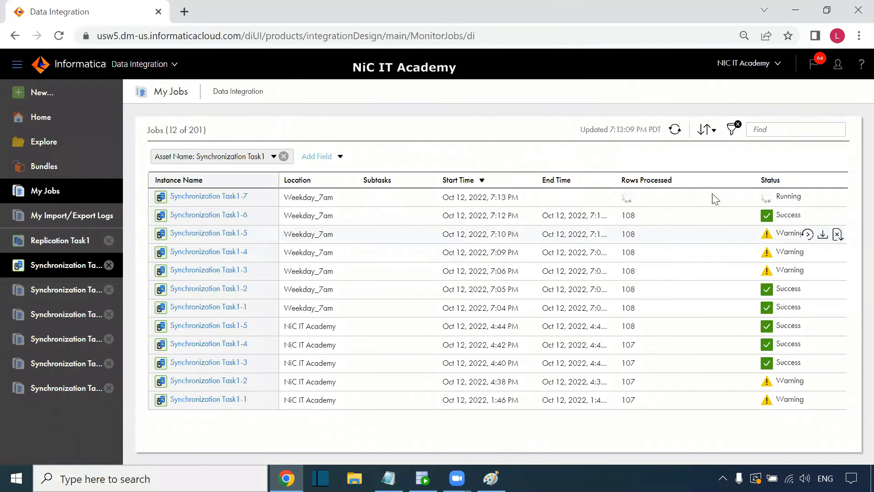
left_click(675, 130)
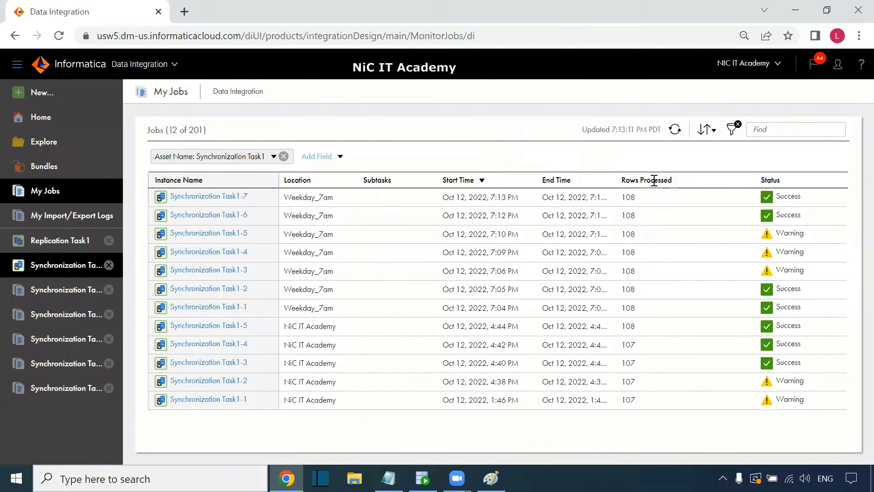
left_click(209, 198)
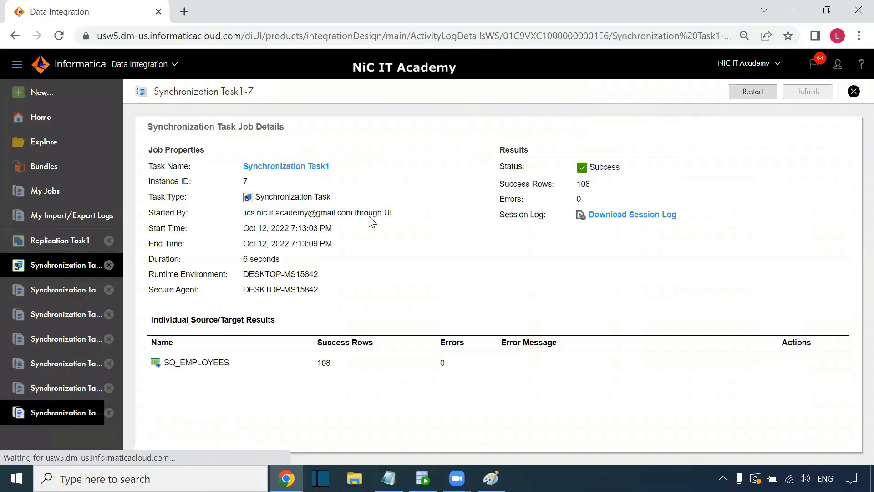
left_click_drag(327, 381, 302, 381)
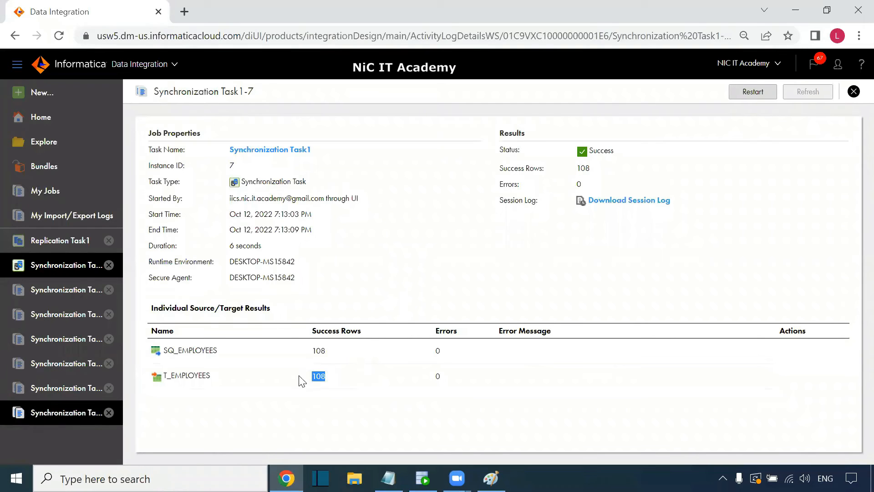
Download the session log of job Synchronization Task1-7 and open it in a maximized Notepad window.
left_click(622, 209)
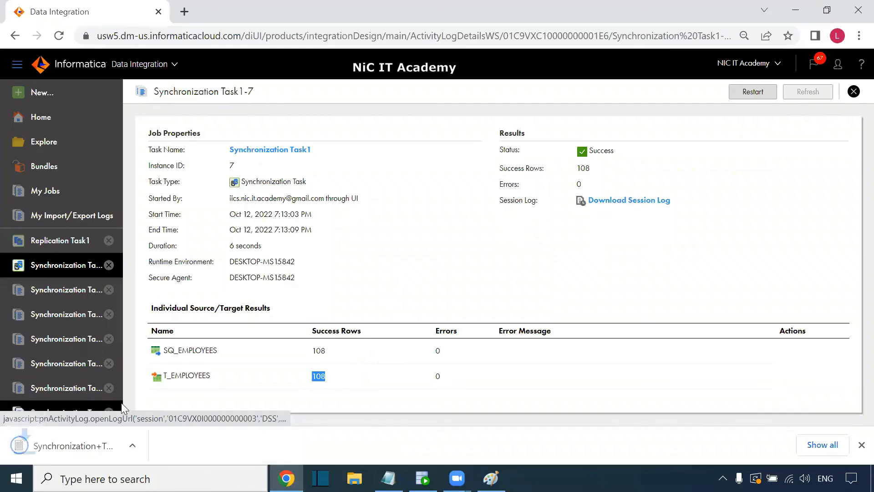
left_click(94, 440)
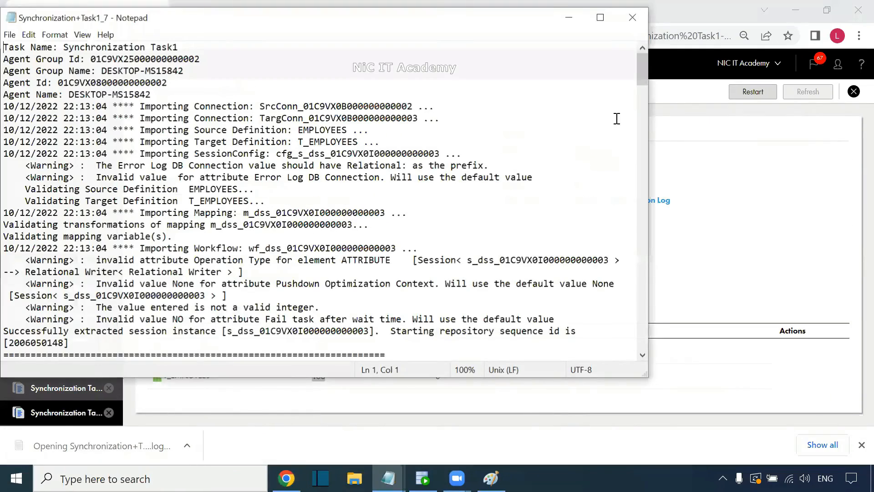
left_click(601, 17)
Examine the updated-row statistics for T_EMPLOYEES in the session log and its load summary, and close the log.
scroll(690, 189, "down", 10)
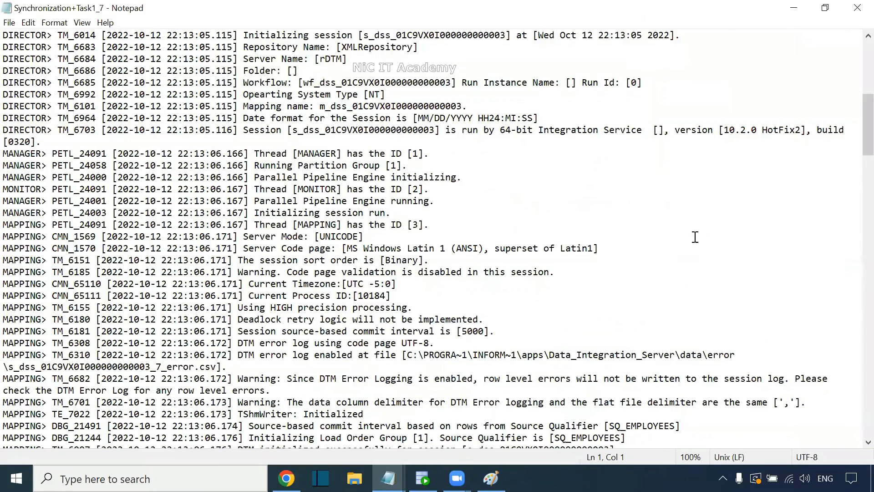
scroll(696, 237, "down", 15)
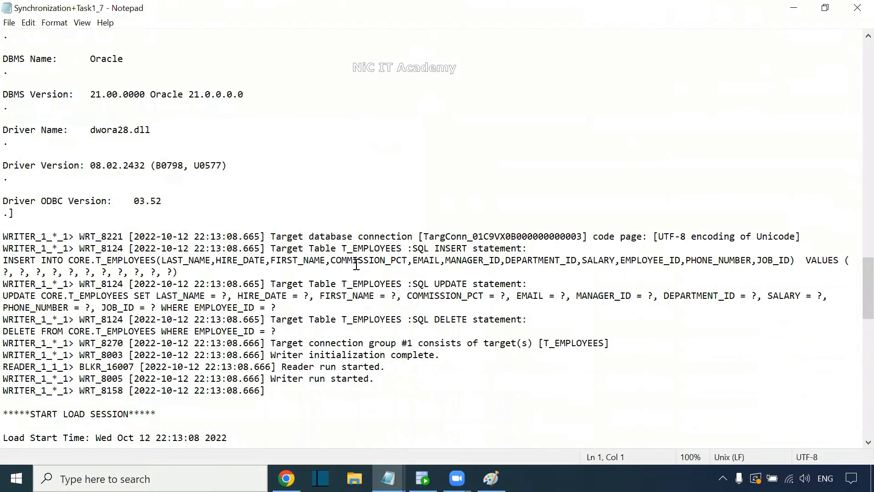
scroll(356, 264, "down", 10)
scroll(349, 273, "up", 1)
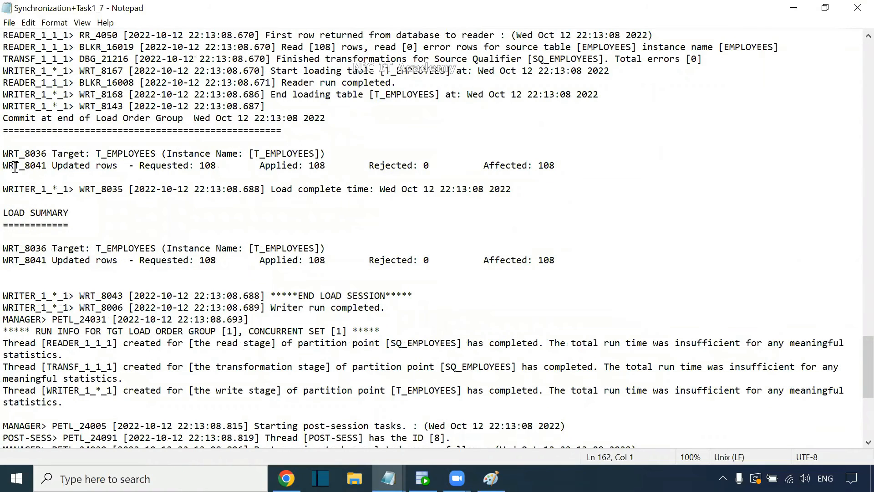
left_click_drag(5, 165, 301, 178)
double_click(204, 165)
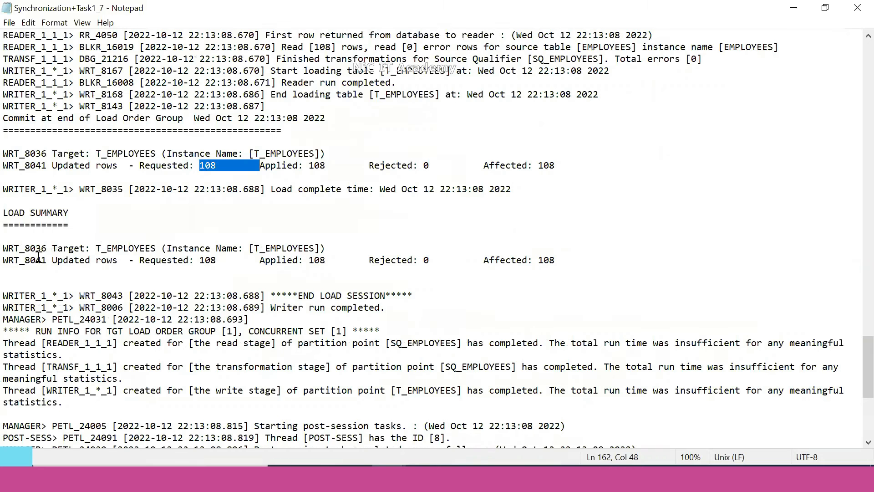
left_click_drag(53, 260, 555, 259)
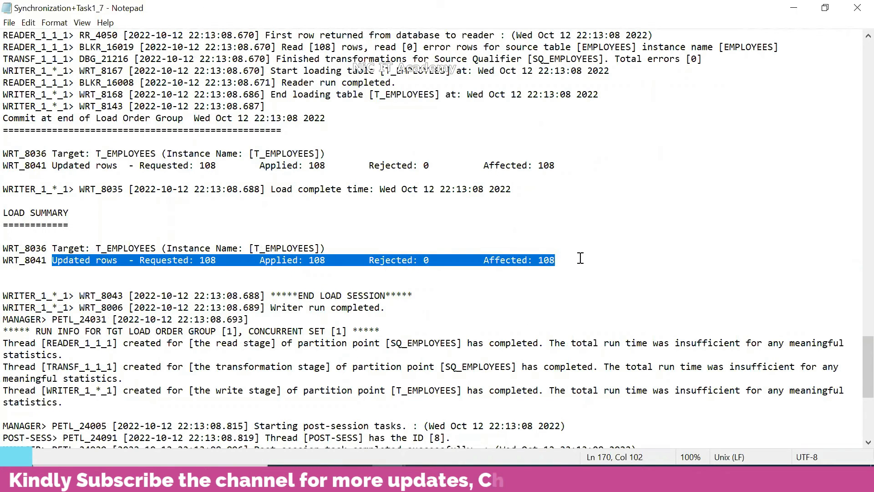
left_click(856, 12)
Switch to SQL Developer and open the data of the EMPLOYEES table in the HR connection.
left_click(424, 478)
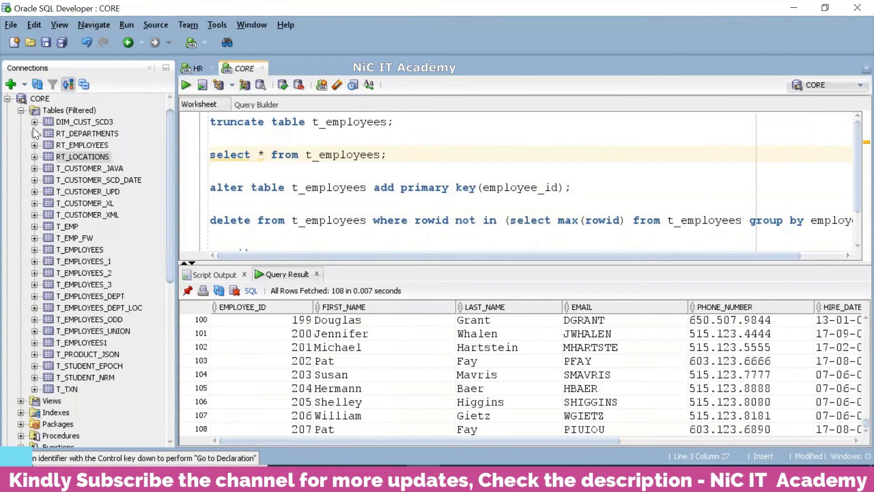
left_click(7, 98)
left_click(7, 122)
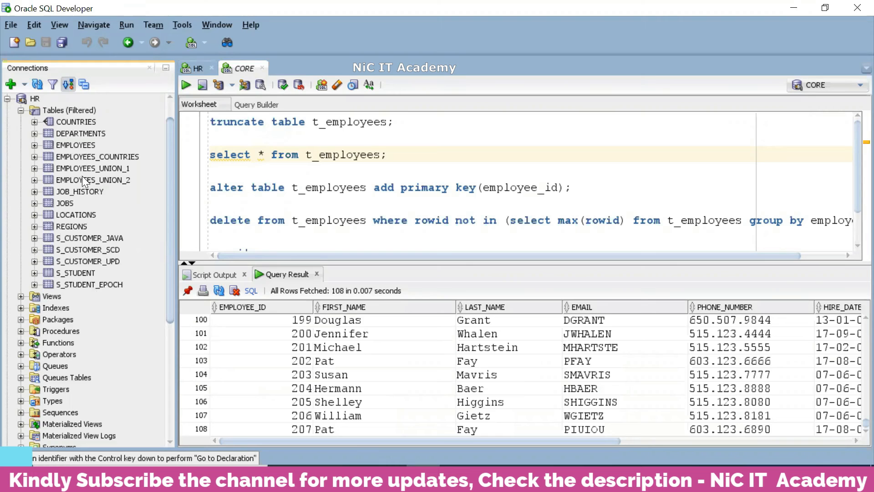
left_click(78, 143)
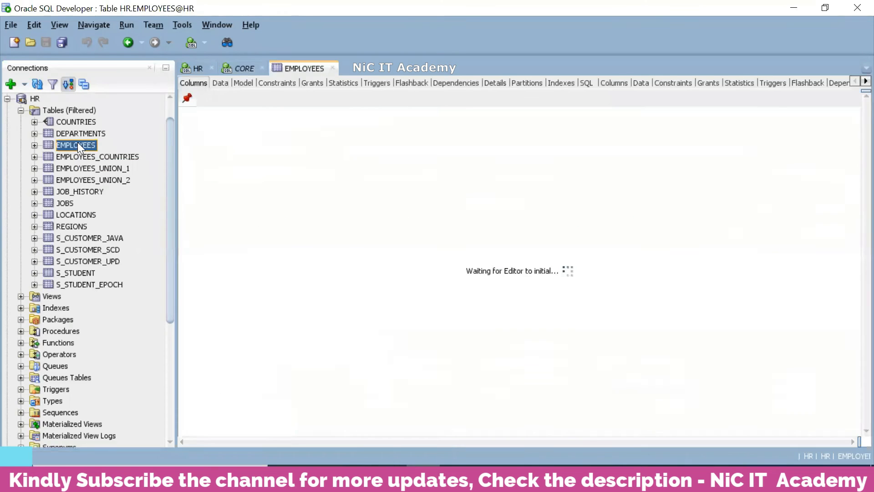
left_click(221, 83)
Delete the last row, row 108, from the HR EMPLOYEES table and commit the change.
scroll(236, 401, "down", 10)
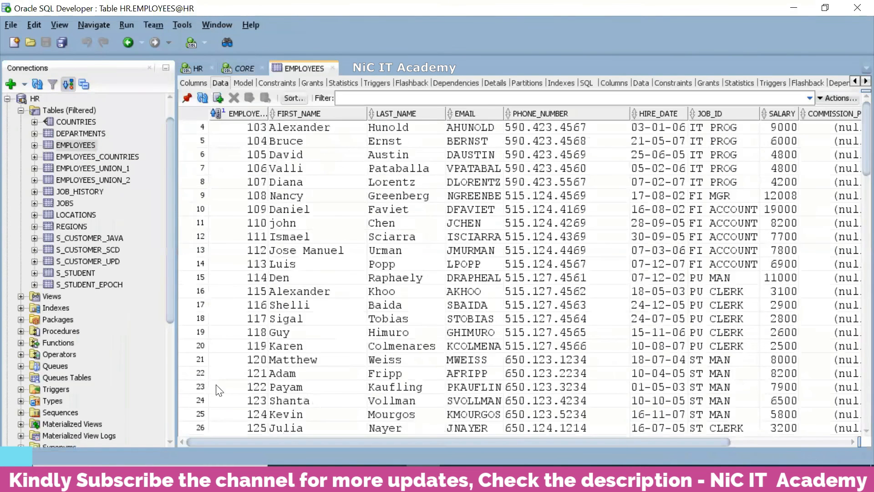
scroll(272, 361, "down", 15)
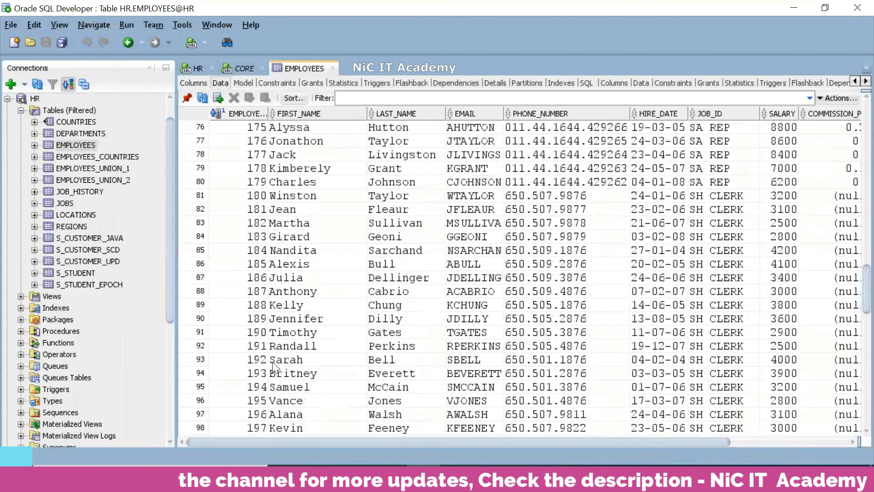
scroll(281, 375, "down", 3)
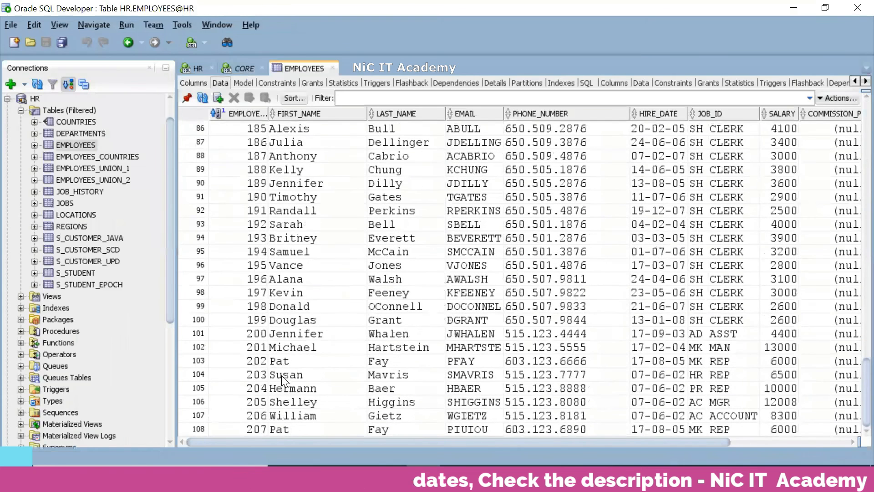
left_click(266, 429)
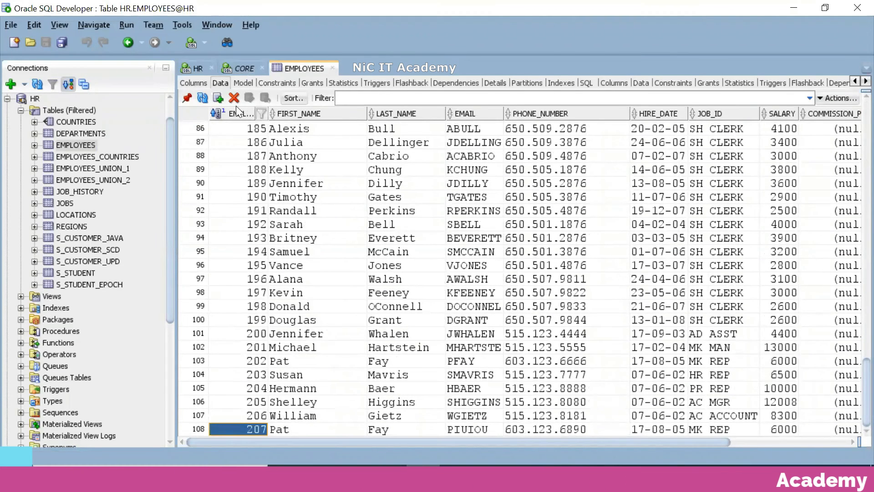
left_click(233, 94)
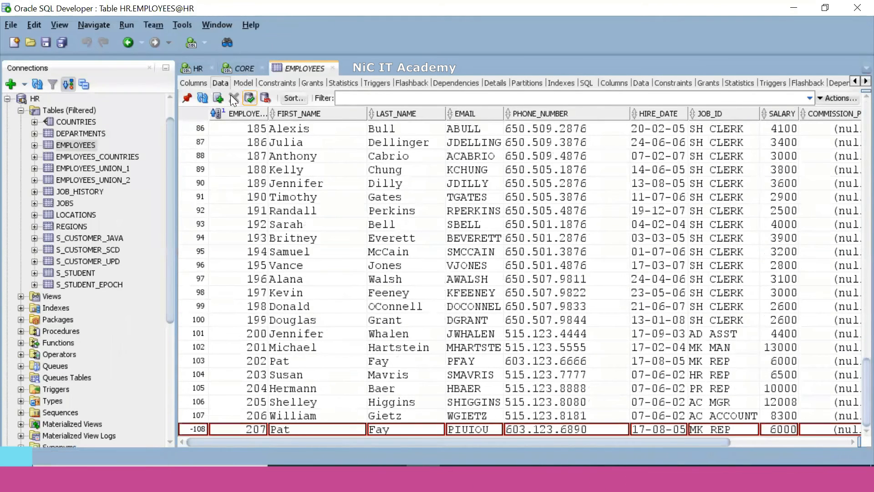
left_click(249, 97)
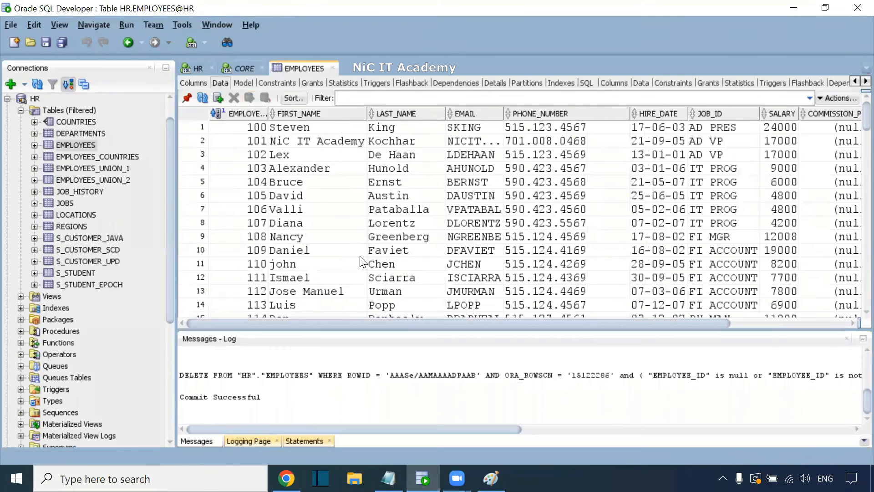
Switch to Informatica Data Integration and restart the Synchronization Task1-7 job.
left_click(846, 339)
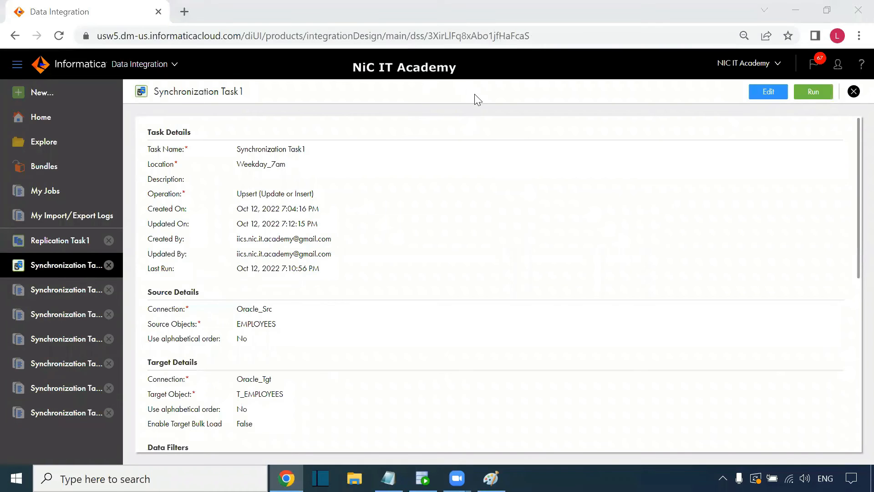
left_click(64, 190)
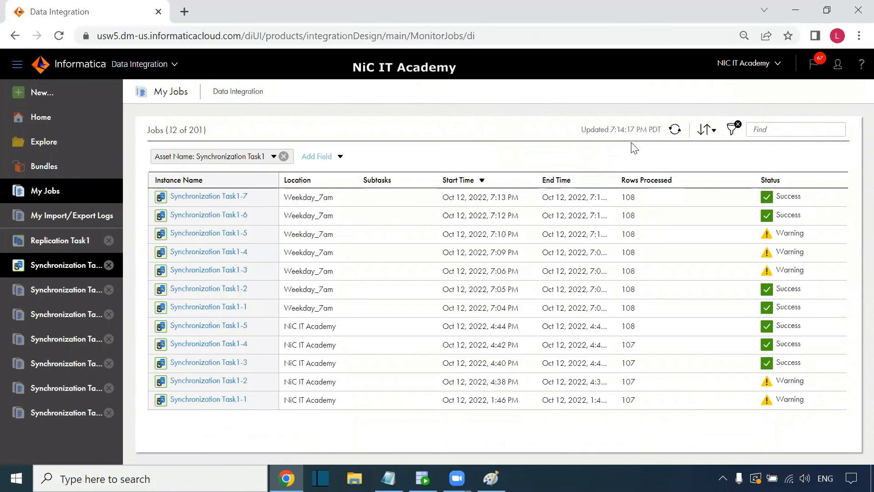
left_click(675, 130)
left_click(674, 128)
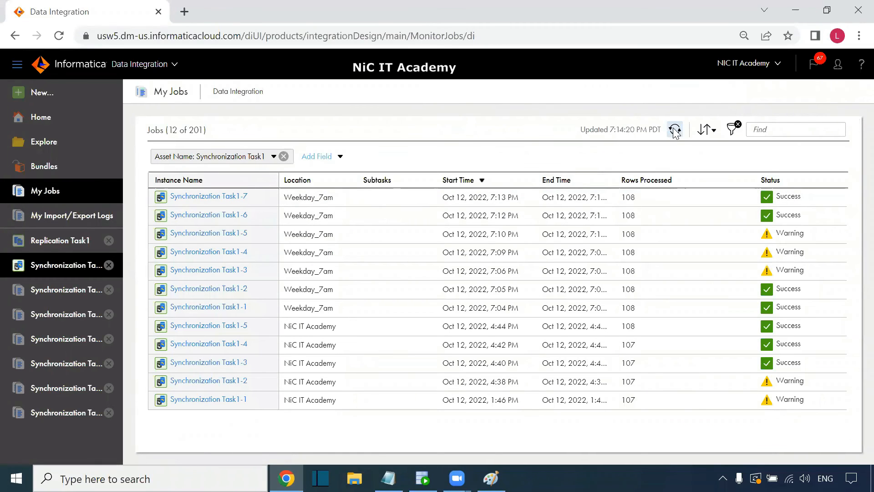
left_click(675, 129)
left_click(176, 197)
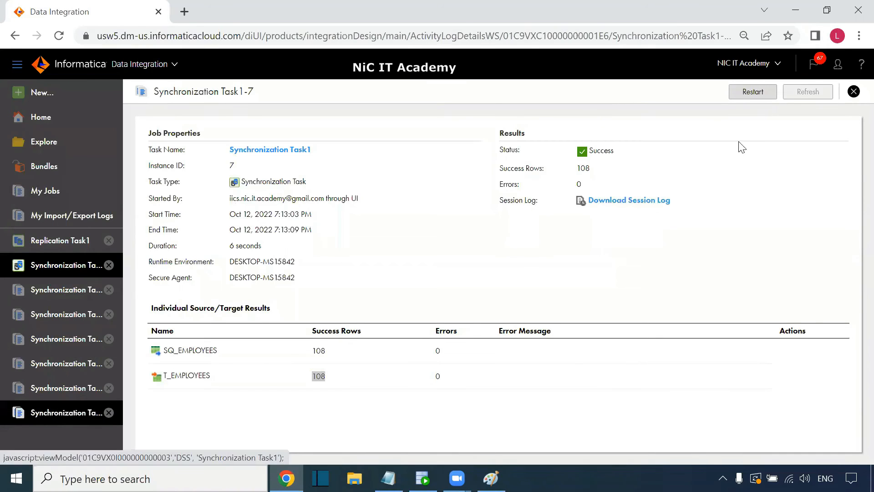
left_click(753, 91)
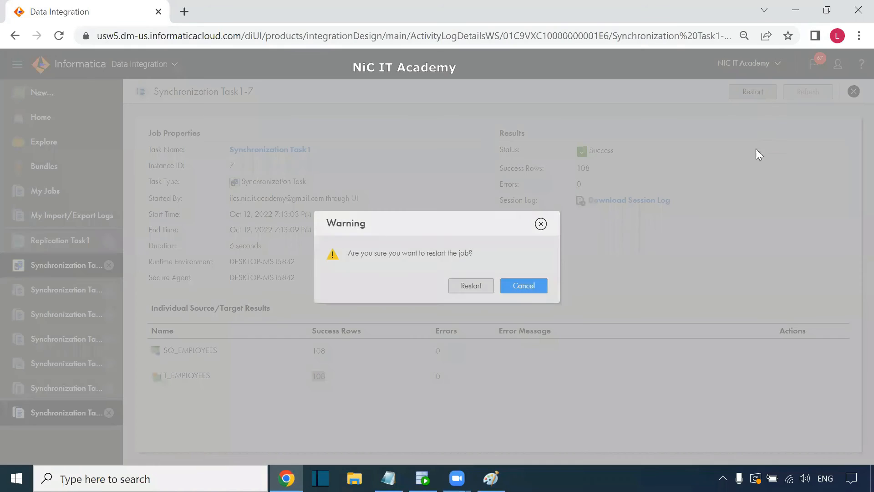
left_click(477, 288)
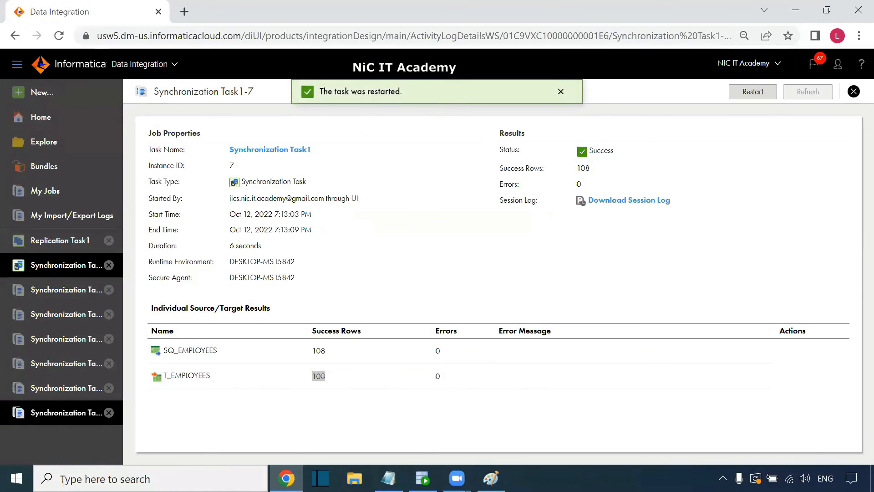
Check the rows processed and status of the newest Synchronization Task1 run in the jobs list.
mouse_move(424, 478)
left_click(50, 191)
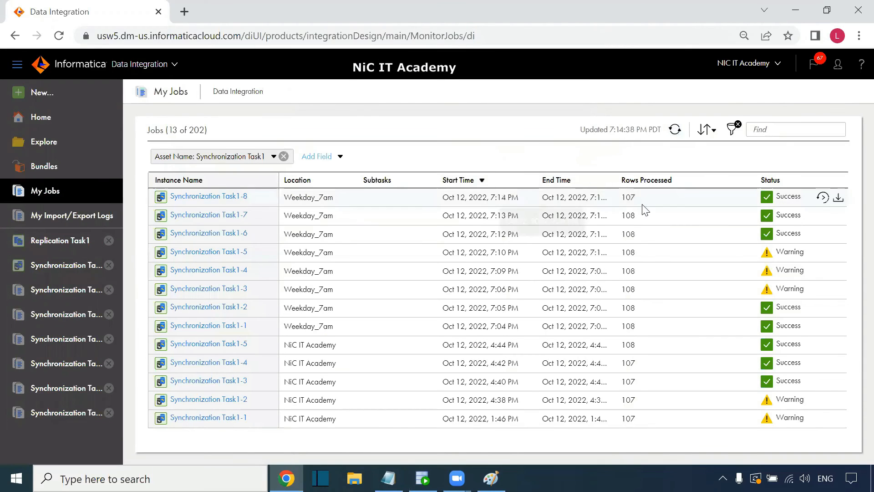
double_click(628, 197)
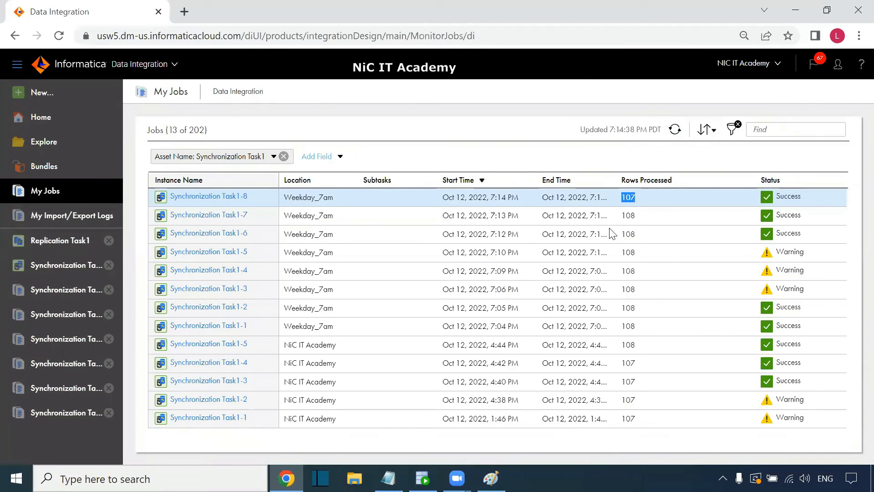
Switch to SQL Developer, rerun the select on t_employees in the CORE worksheet, and get the result's row count.
left_click(423, 478)
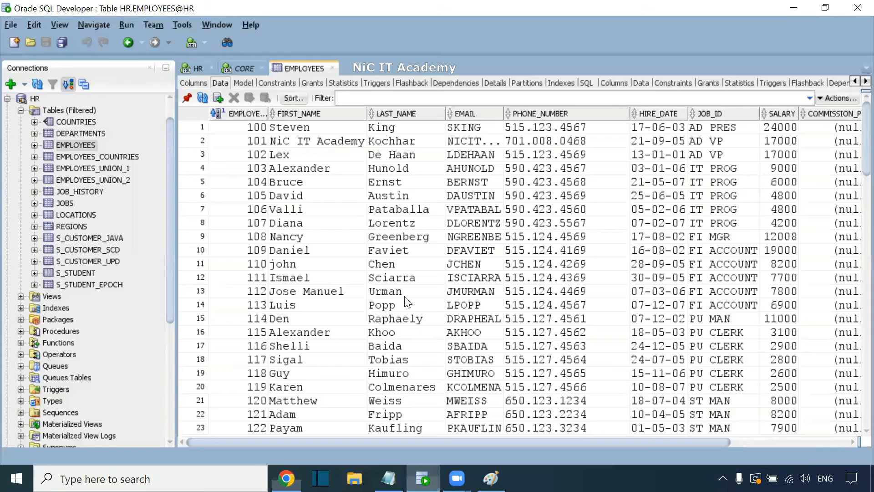
left_click(246, 69)
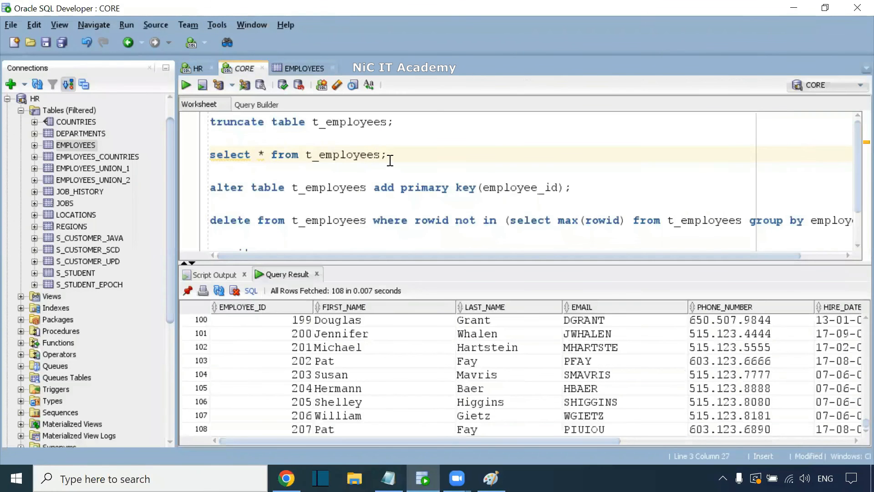
key("ctrl+Return")
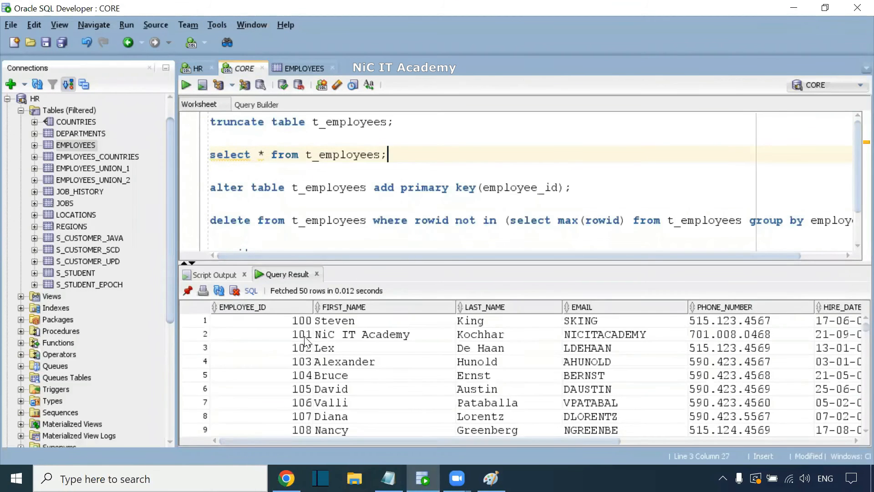
right_click(296, 346)
left_click(339, 397)
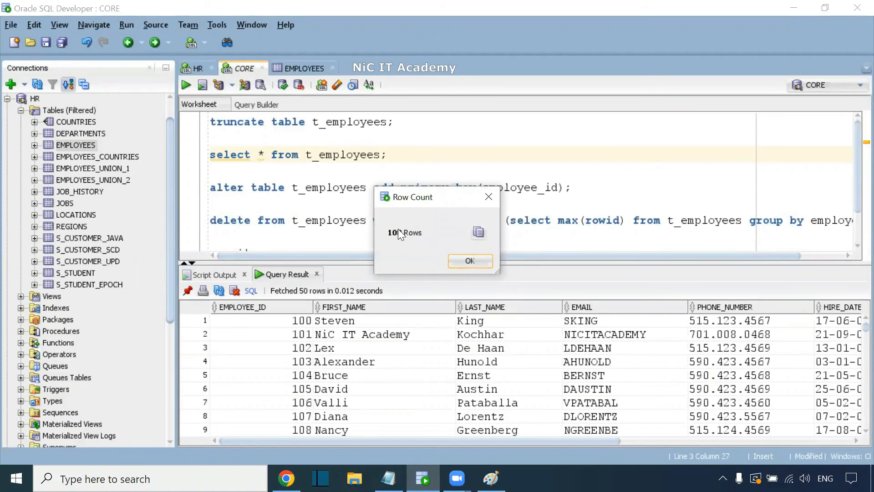
left_click(469, 261)
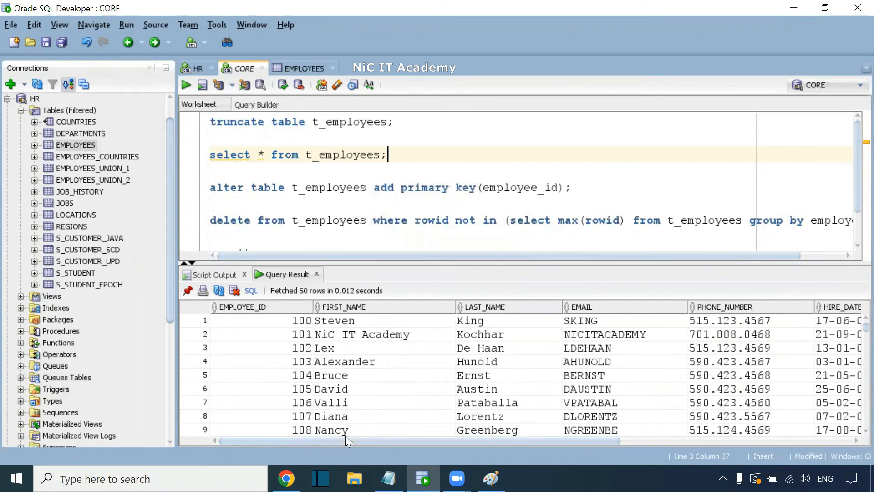
Examine the EMPLOYEE_ID values in the last rows of the t_employees query result.
mouse_move(286, 478)
left_click_drag(301, 325, 291, 416)
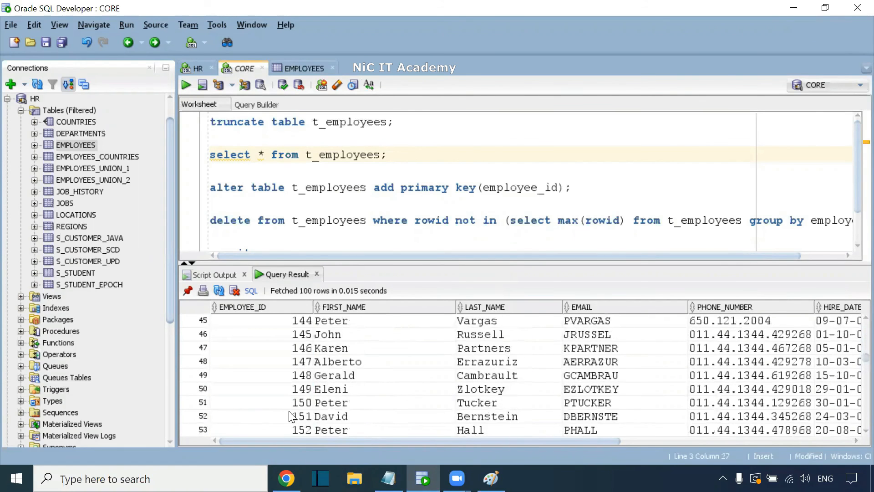
scroll(292, 416, "down", 18)
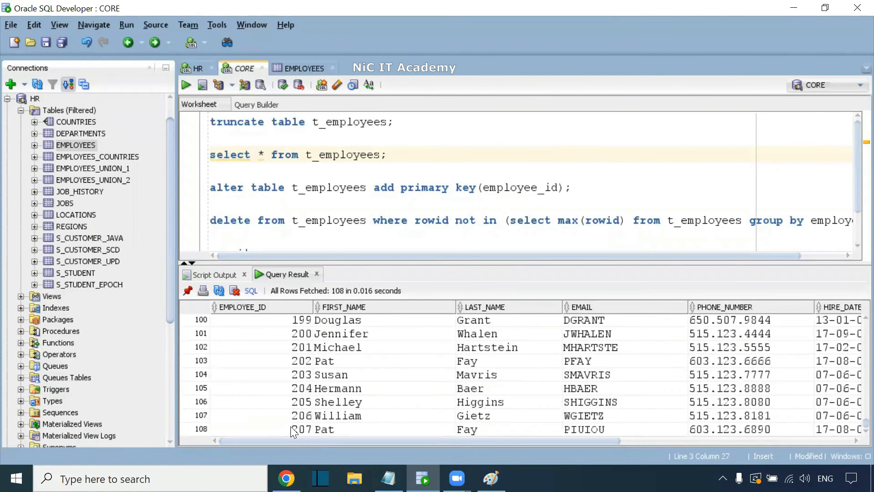
left_click(301, 403)
left_click_drag(301, 414, 305, 336)
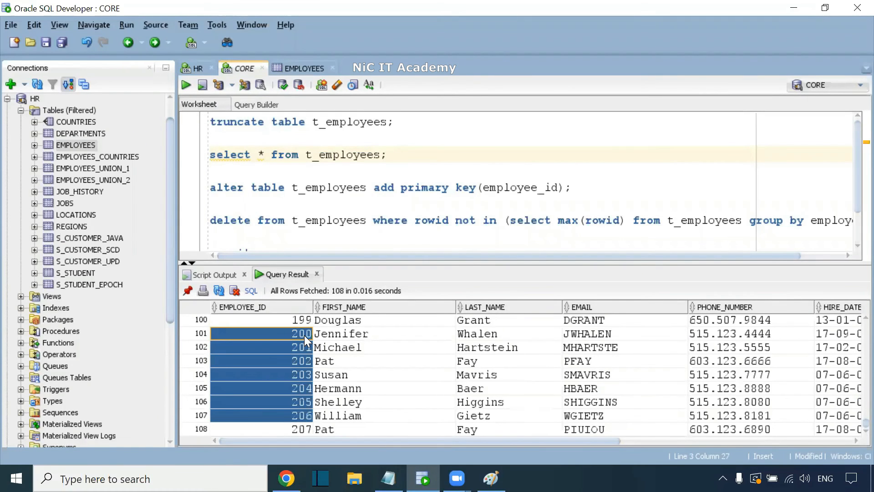
left_click(300, 358)
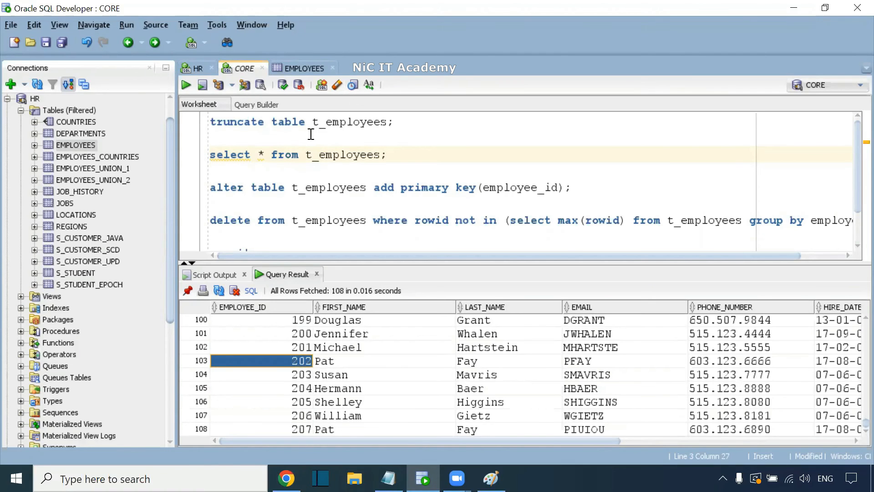
Refresh the data of the HR EMPLOYEES table and widen the EMAIL column to fit its contents.
left_click(327, 64)
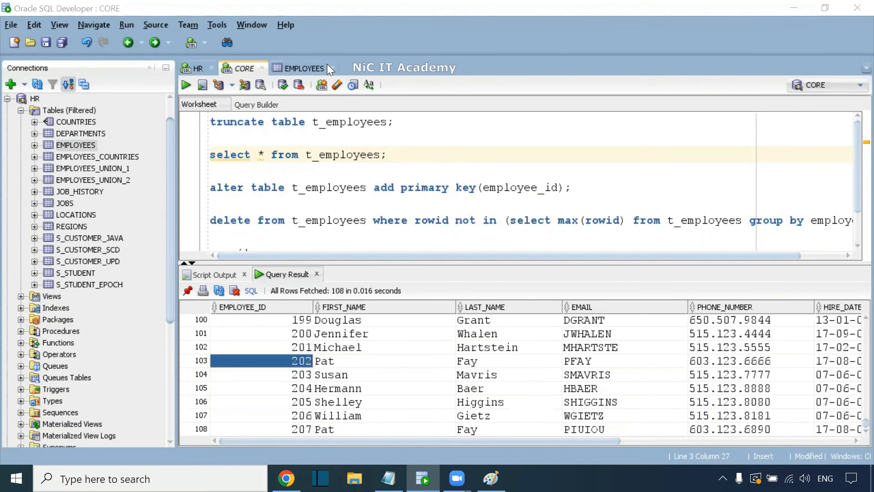
left_click(327, 64)
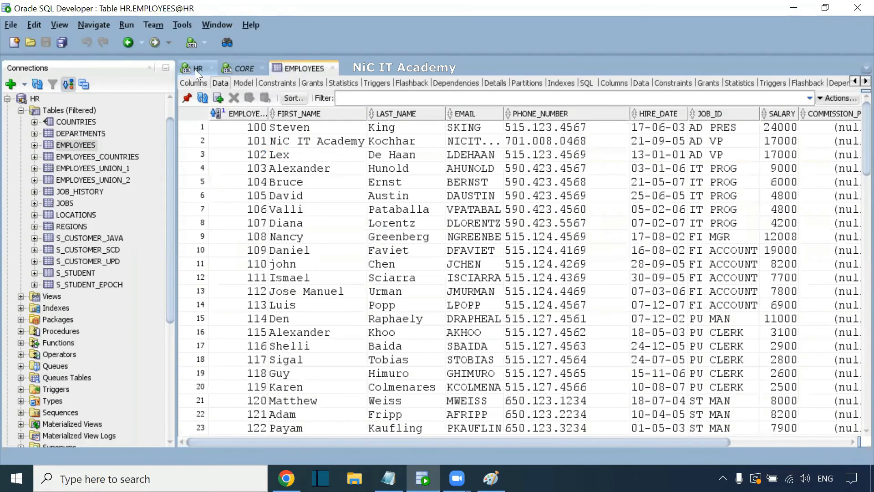
left_click(86, 149)
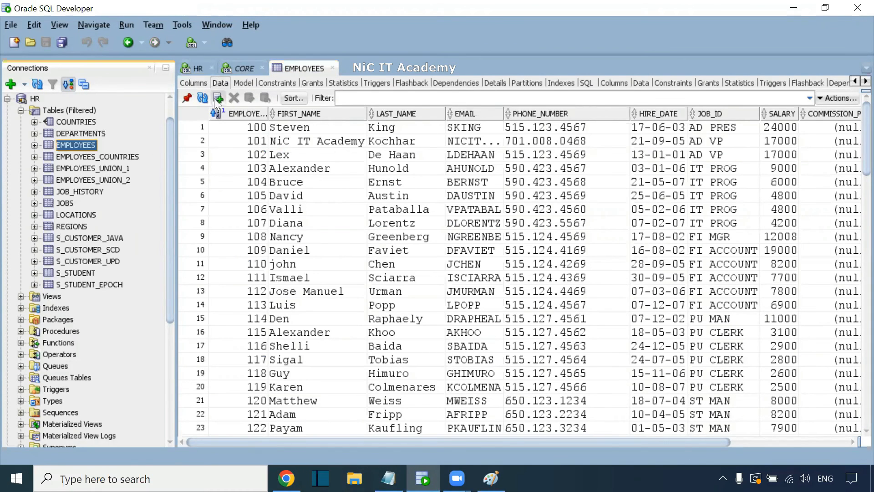
left_click(203, 98)
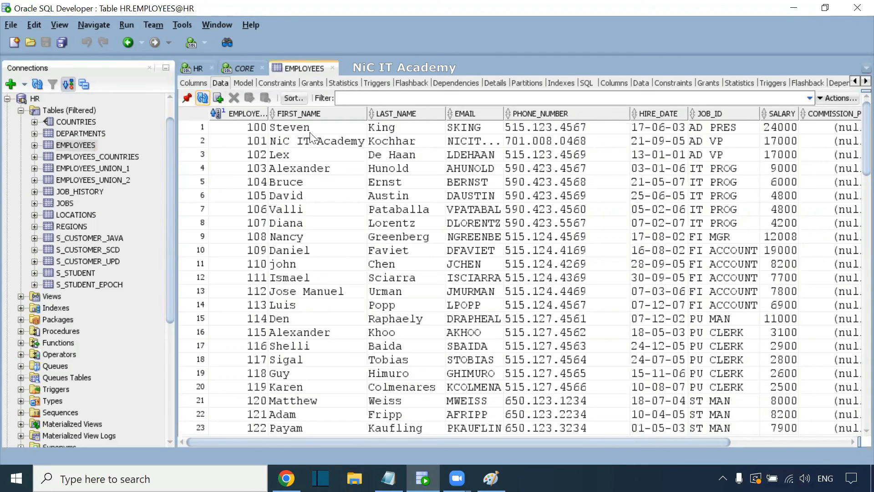
left_click(344, 142)
left_click(478, 142)
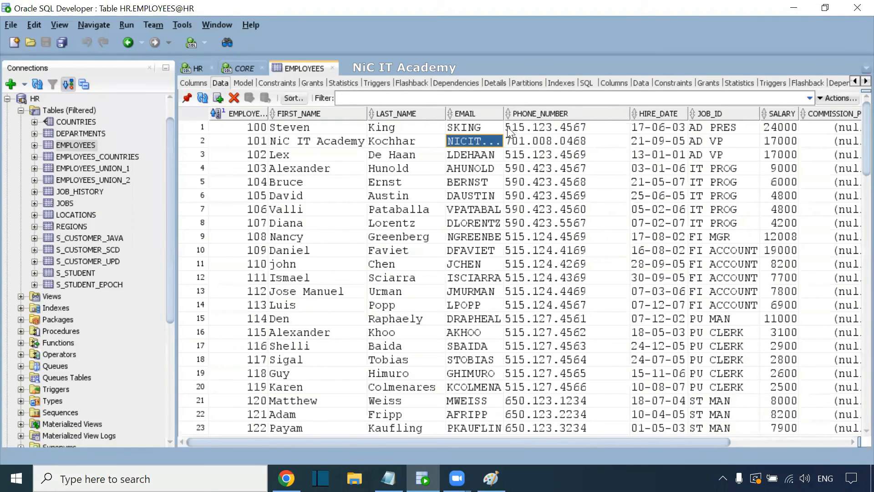
double_click(504, 113)
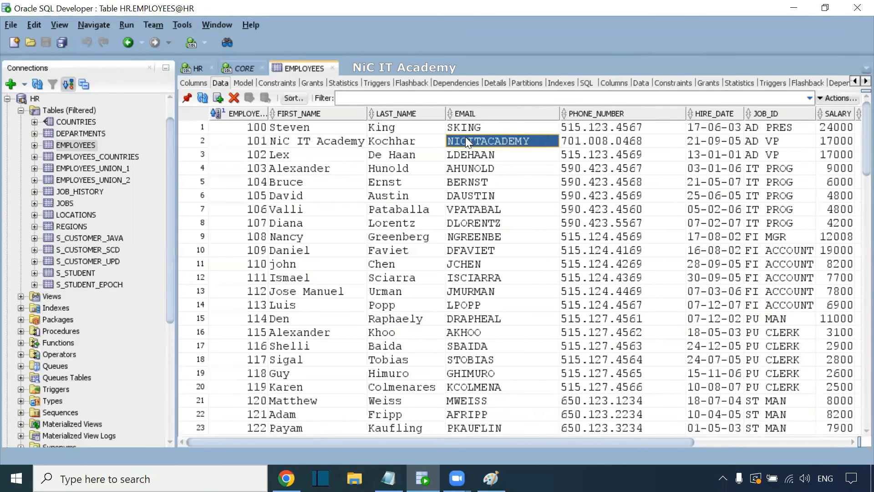
In row 2 of the HR EMPLOYEES table, set FIRST_NAME to NiC and EMAIL to NIC IT ACADEMY.
left_click(332, 142)
left_click(338, 140)
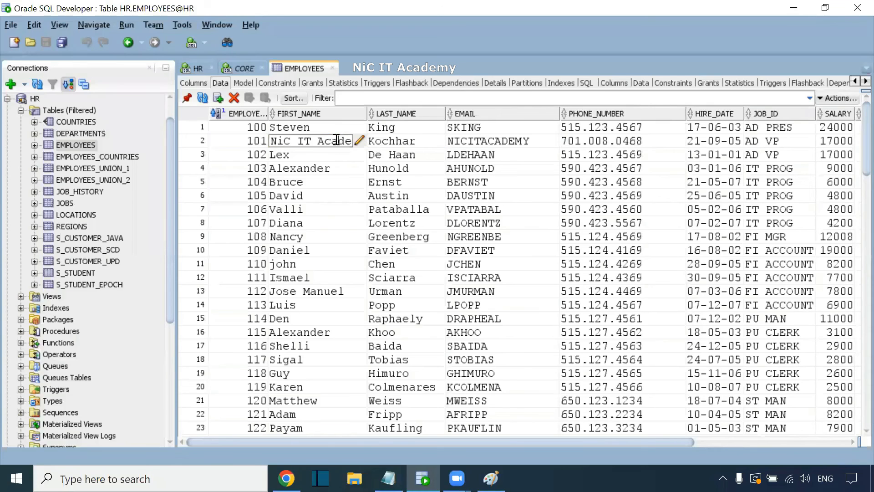
left_click_drag(298, 140, 390, 142)
key("BackSpace")
left_click(468, 143)
left_click(469, 142)
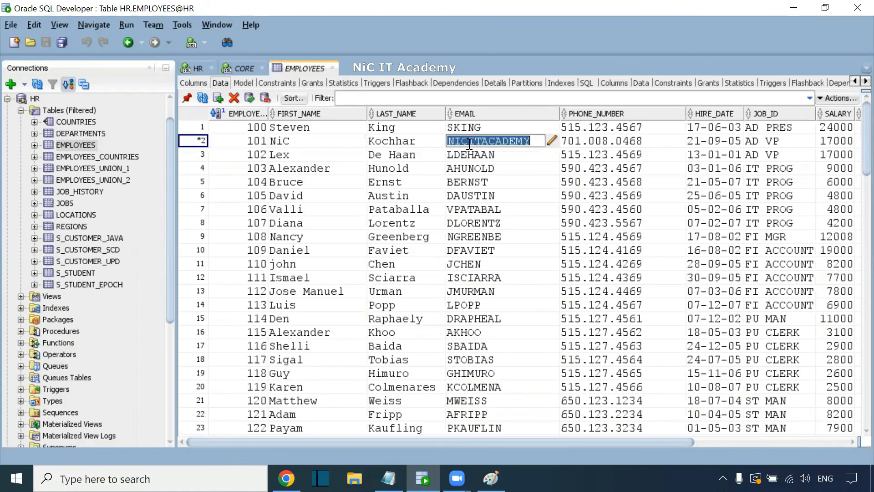
left_click(471, 142)
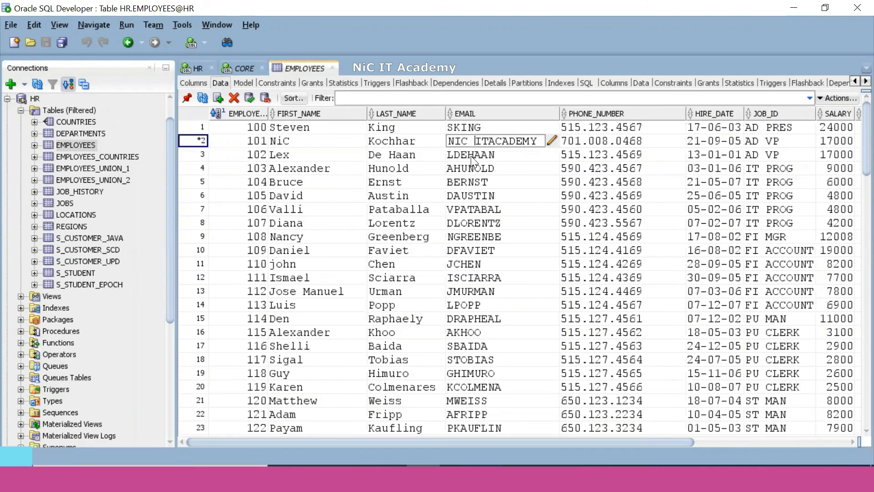
key("Right")
key("Right")
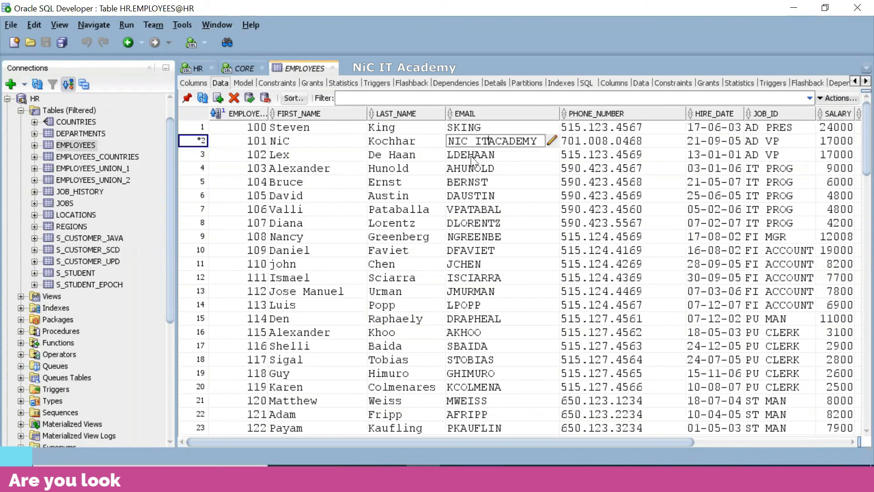
left_click(471, 156)
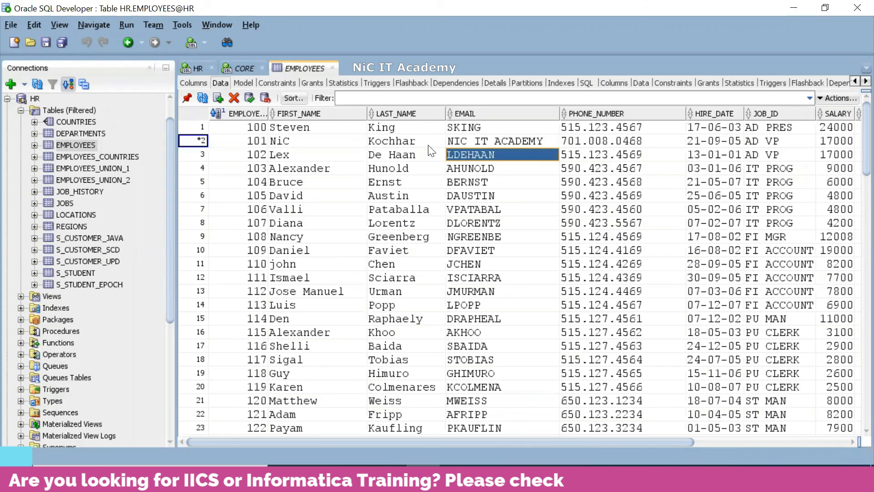
left_click(250, 98)
Insert a new row after row 107, at the end of the EMPLOYEES table, and set its EMPLOYEE_ID to 209.
scroll(300, 250, "down", 9)
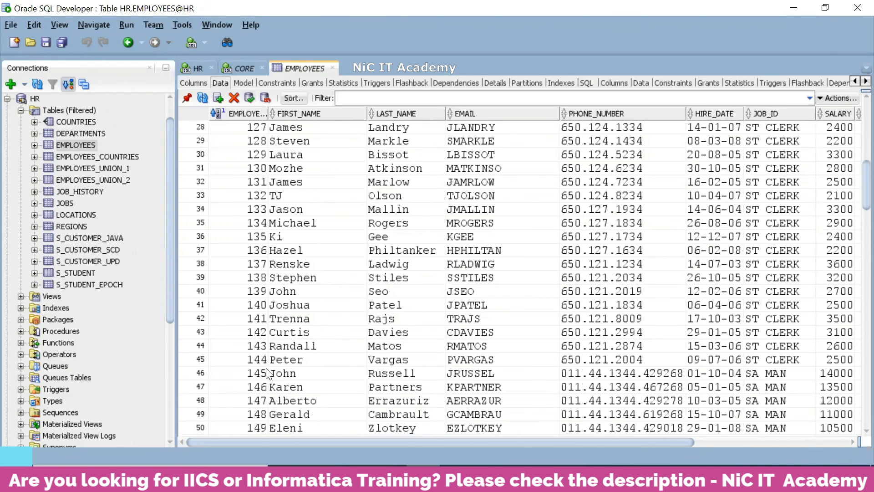
scroll(264, 373, "down", 17)
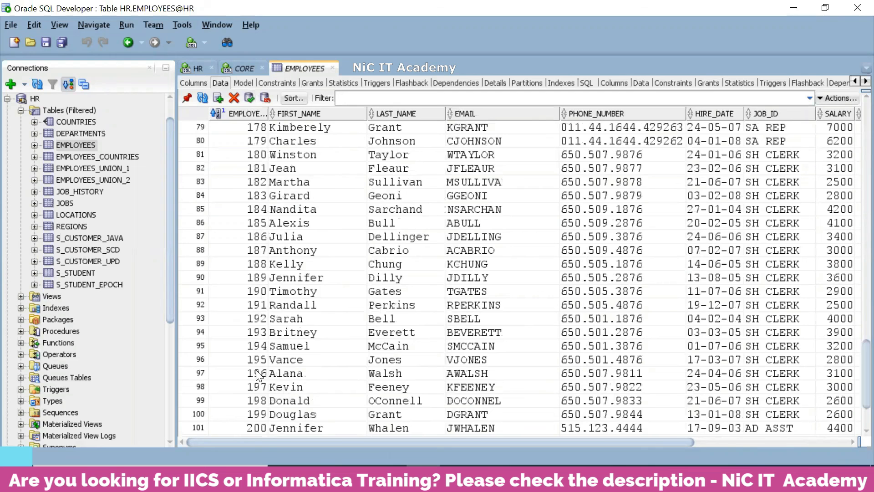
scroll(273, 319, "up", 7)
scroll(269, 345, "down", 9)
left_click(242, 429)
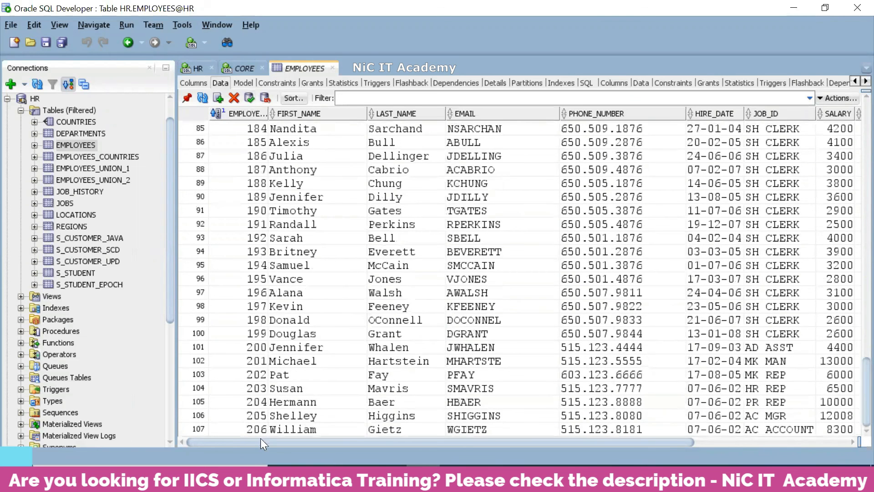
left_click(217, 98)
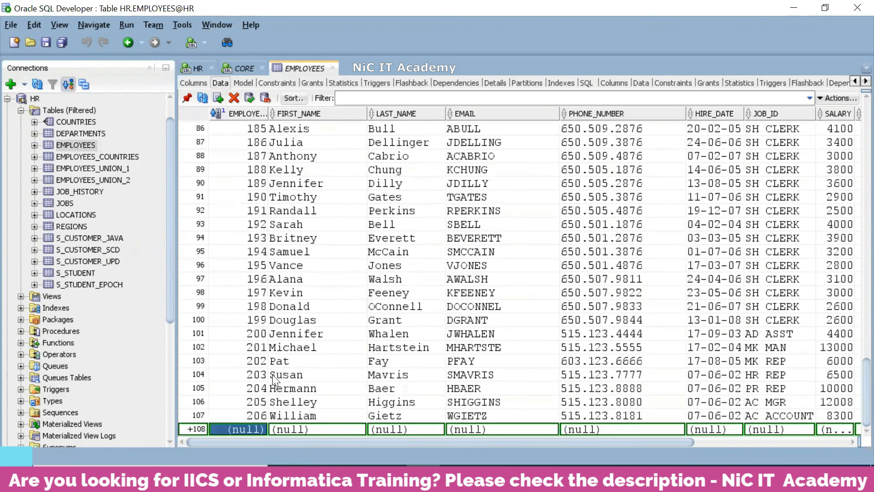
type("2")
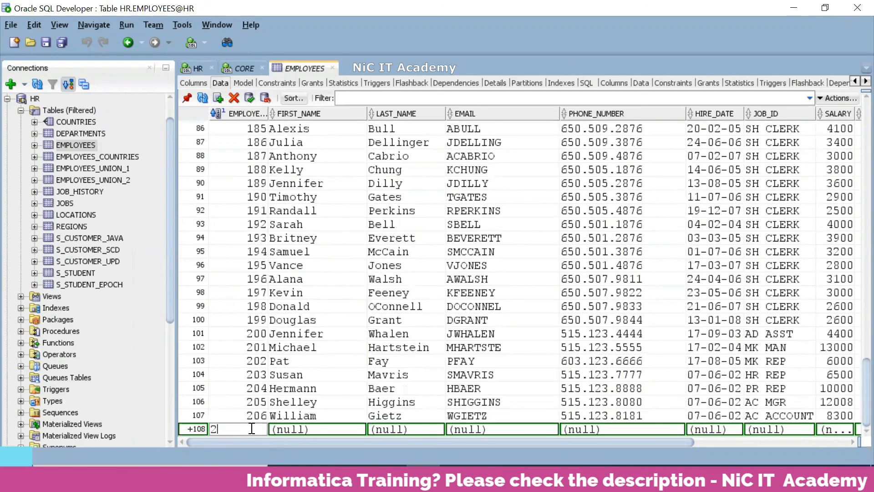
type("09")
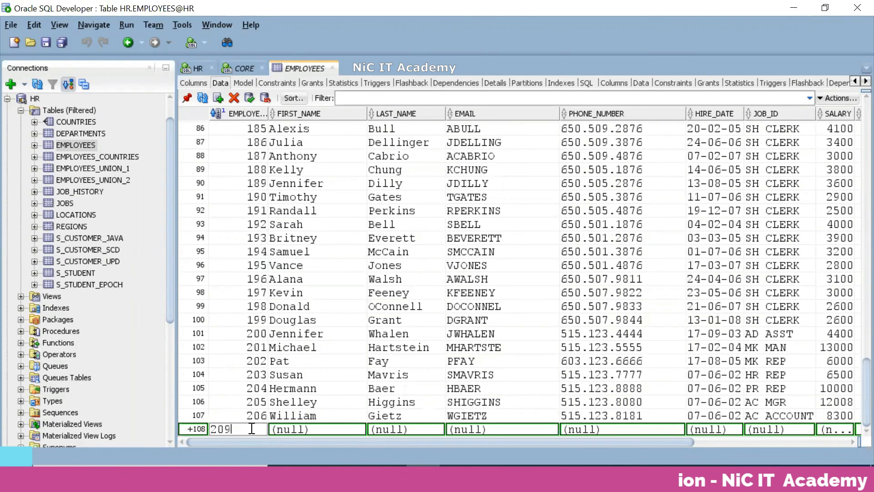
Copy the FIRST_NAME through DEPARTMENT_ID values of row 105 into the new row 108 of the EMPLOYEES table.
left_click(296, 390)
left_click(852, 388)
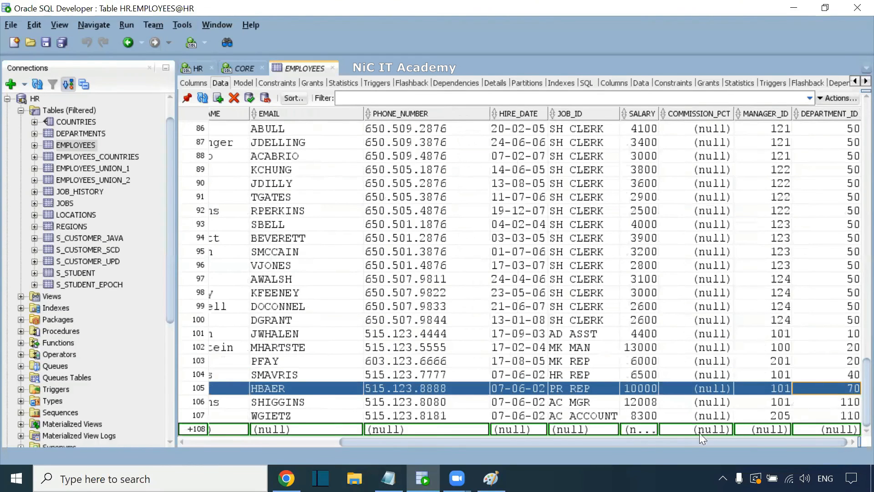
left_click_drag(639, 440, 399, 441)
left_click(359, 429)
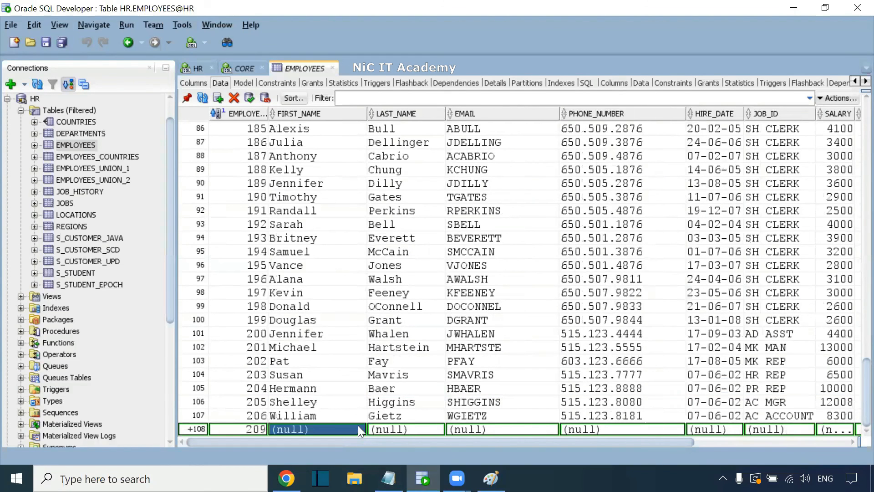
key("ctrl+v")
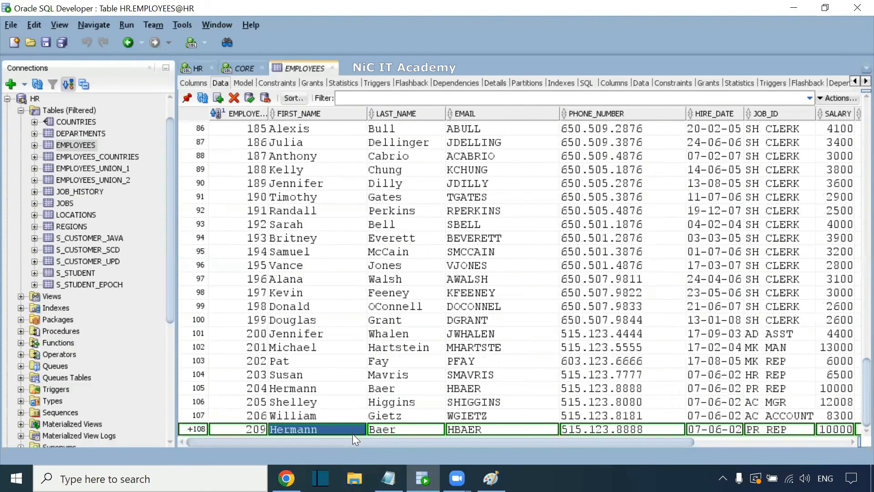
In new row 108, append "ere" to the EMAIL value and replace the last two digits of PHONE_NUMBER with 56.
left_click(484, 427)
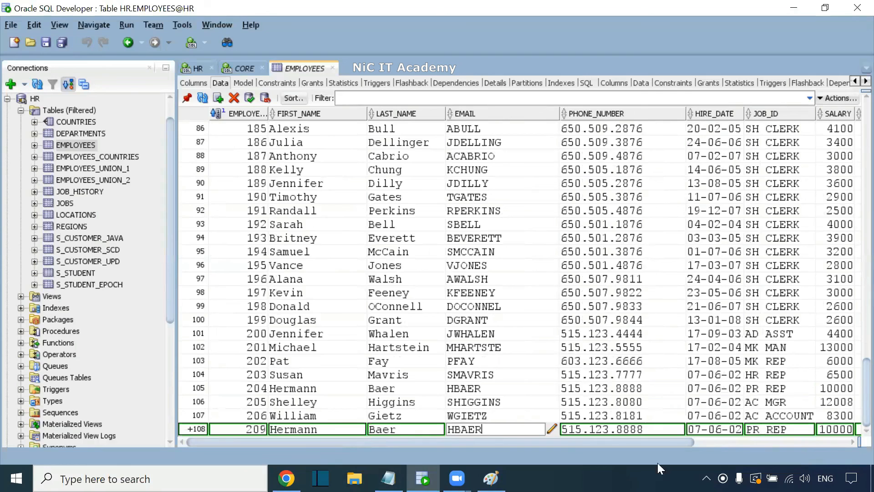
type("ere")
left_click(641, 428)
left_click(642, 428)
key("BackSpace")
key("BackSpace")
type("56")
Commit the changes to the EMPLOYEES table and close the message log.
left_click_drag(663, 441, 827, 440)
left_click(837, 441)
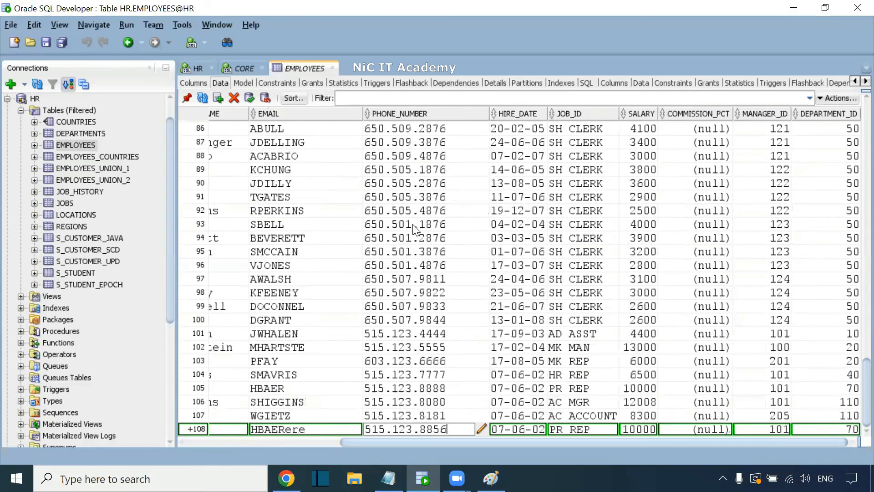
left_click(252, 98)
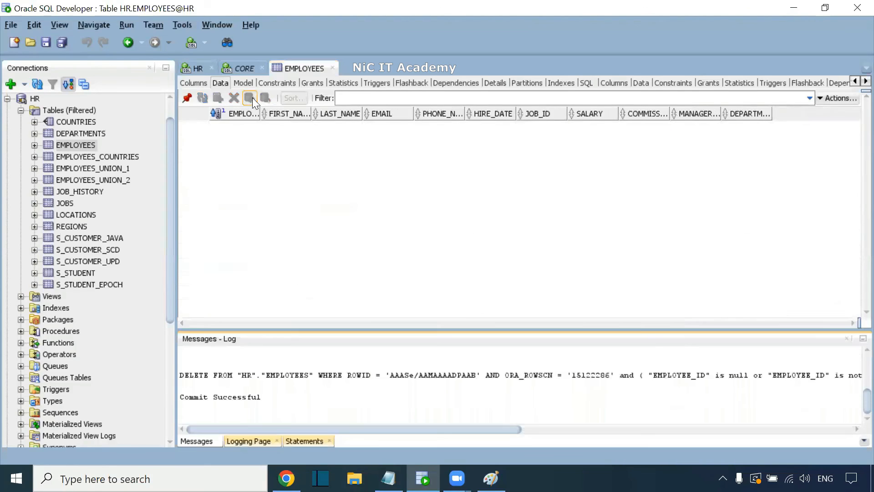
left_click(847, 339)
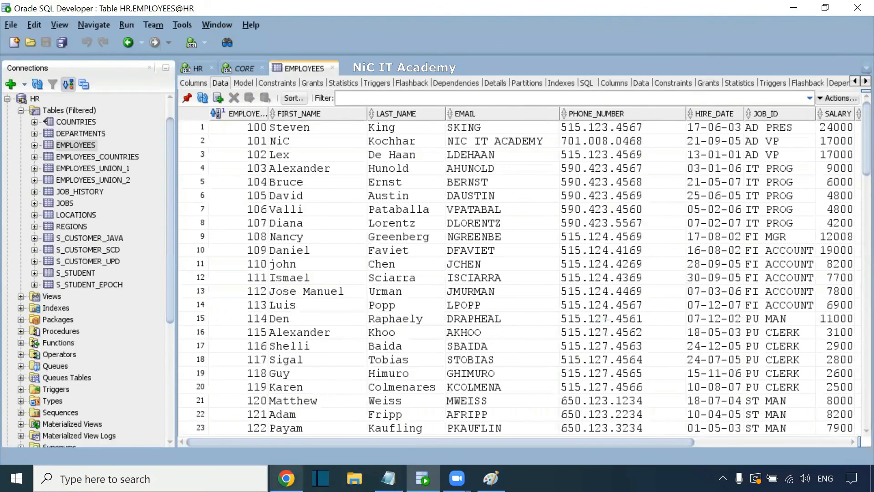
Switch to Informatica Data Integration in Chrome, restart Synchronization Task1 from the Synchronization Task1-8 job, and check the new run's rows processed.
left_click(286, 478)
left_click(236, 201)
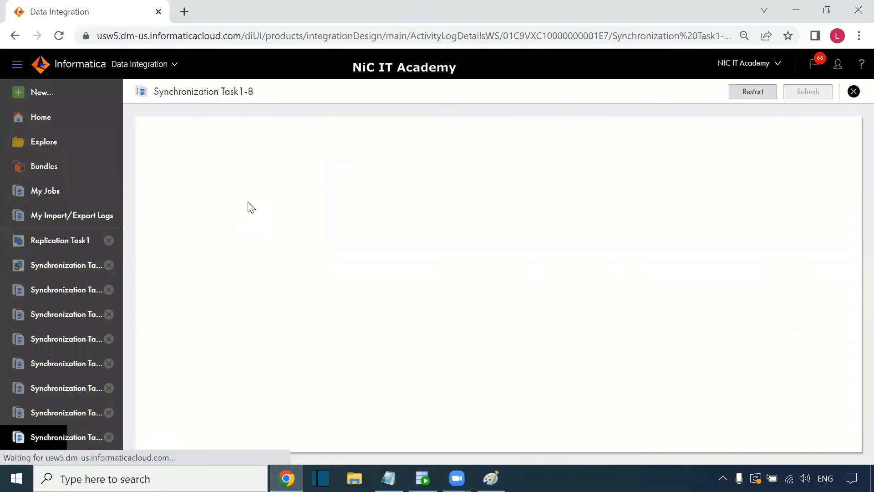
left_click(756, 91)
left_click(486, 287)
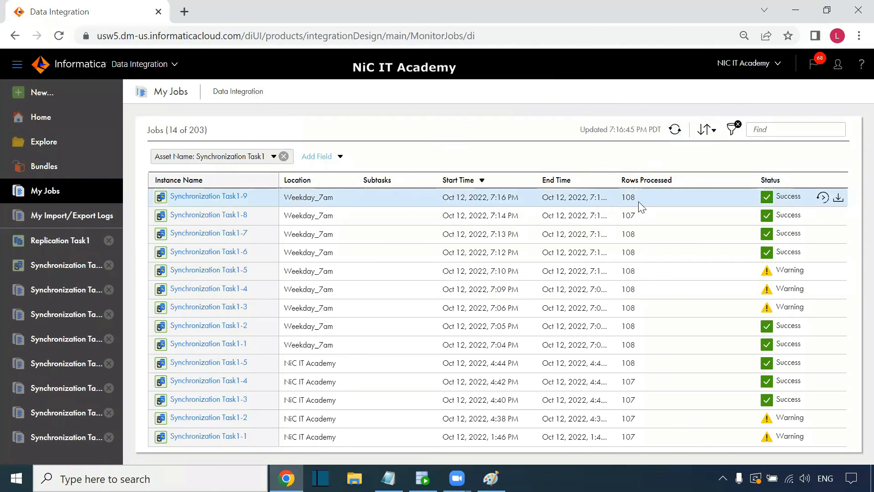
double_click(629, 198)
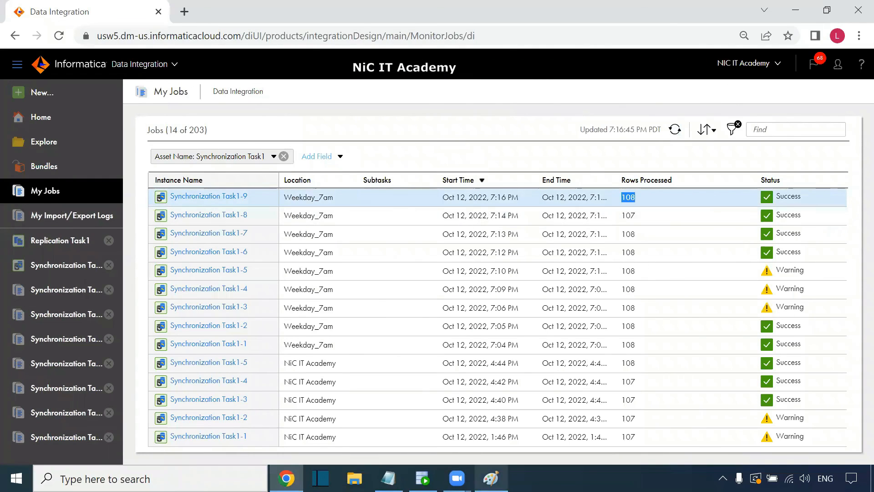
Switch to SQL Developer, rerun select * from t_employees in the CORE worksheet, and check FIRST_NAME and EMAIL for employee 101.
left_click(424, 478)
left_click(248, 67)
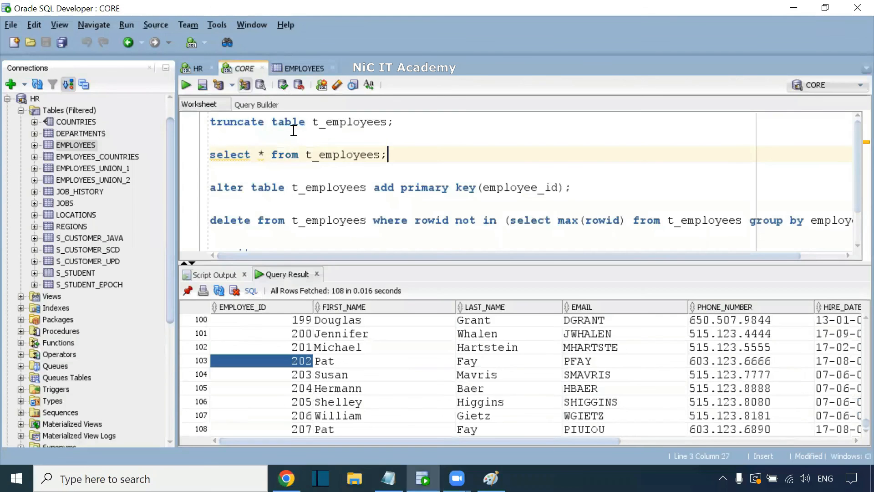
key("ctrl+Return")
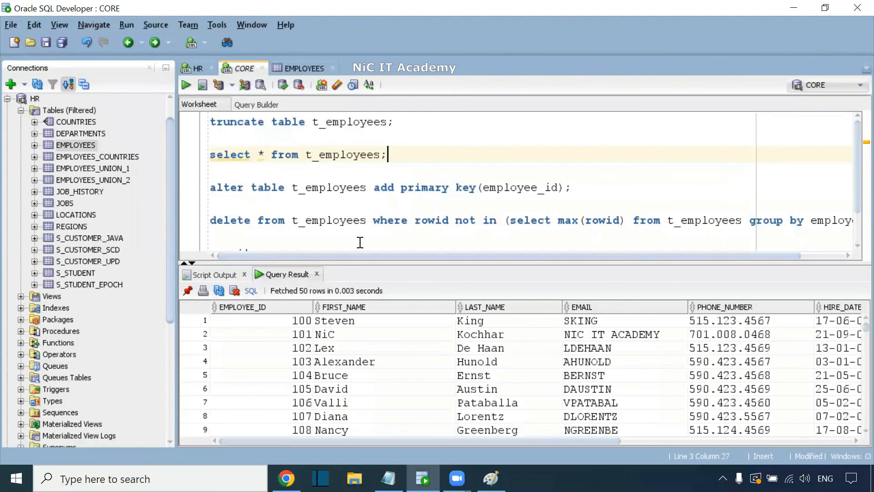
left_click(335, 340)
left_click(580, 337)
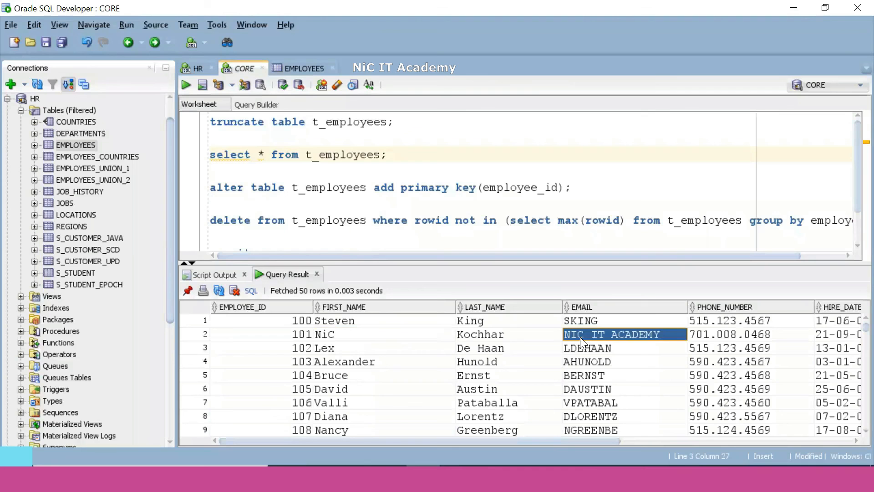
Fetch the remaining rows of the t_employees result and examine the row with EMPLOYEE_ID 209.
scroll(358, 349, "down", 20)
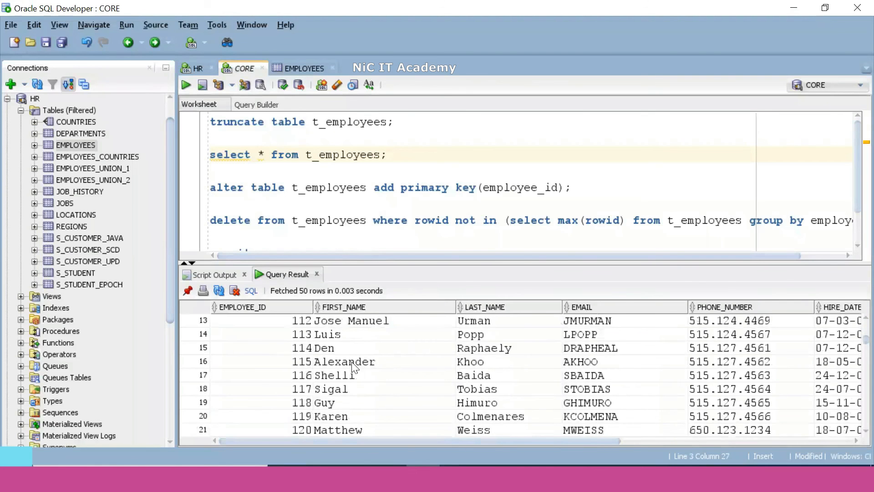
scroll(353, 388, "down", 10)
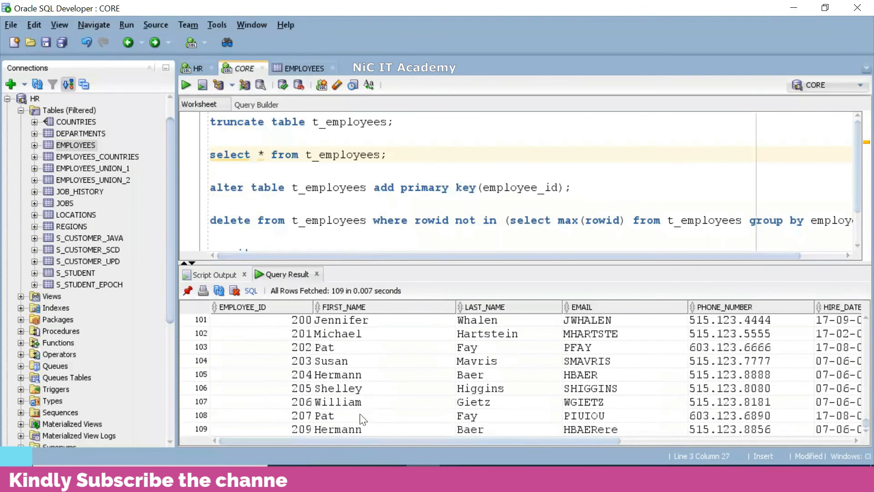
left_click(312, 429)
left_click_drag(314, 430, 524, 430)
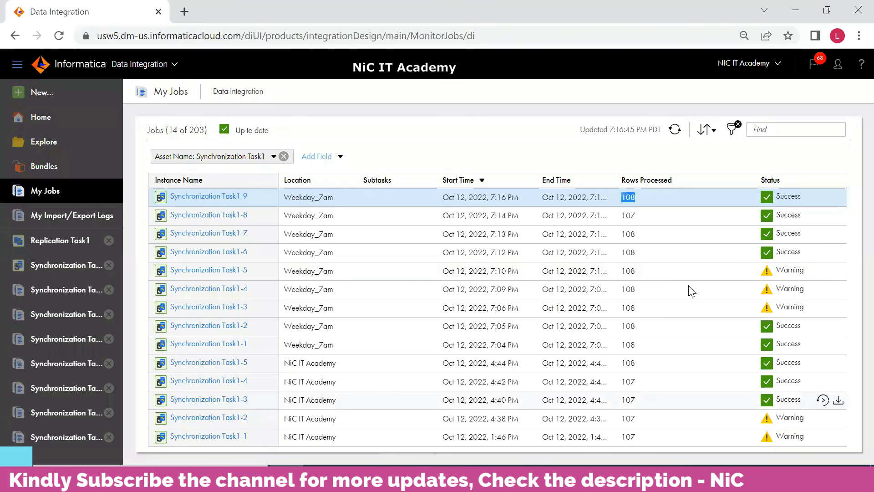
In Chrome, download the session log from the Synchronization Task1-9 job details and open it in a maximized Notepad window.
left_click(244, 197)
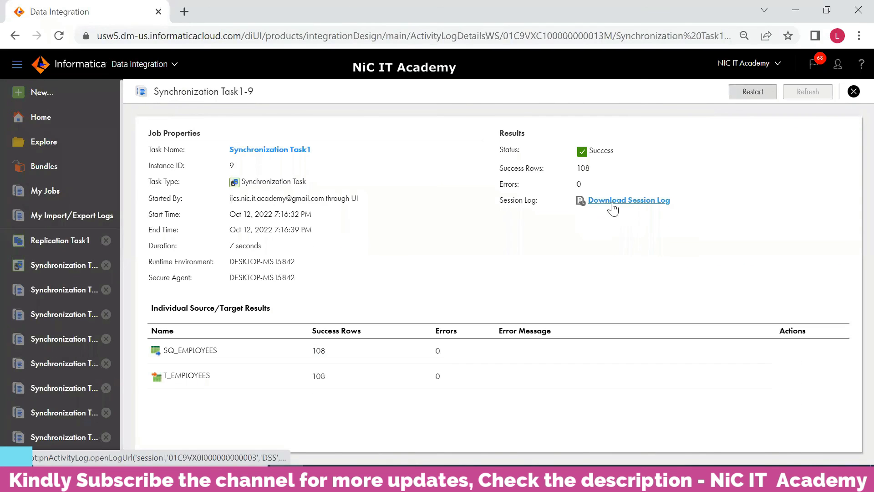
left_click(613, 208)
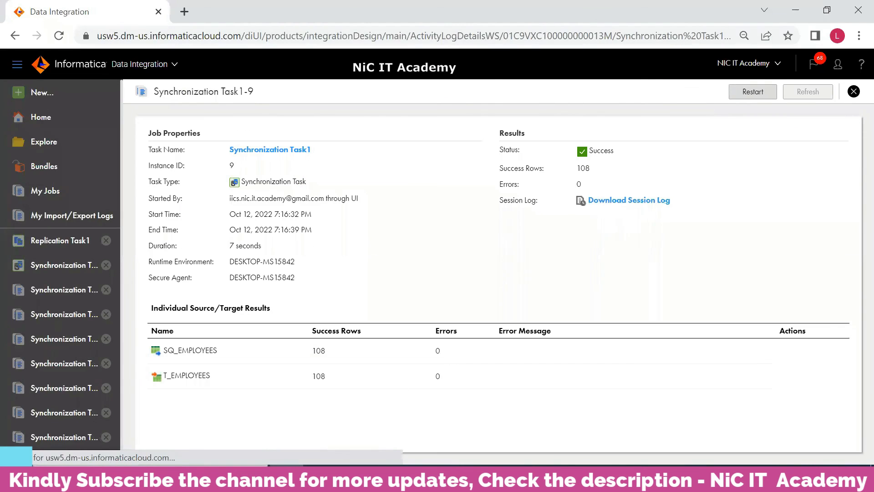
mouse_move(287, 480)
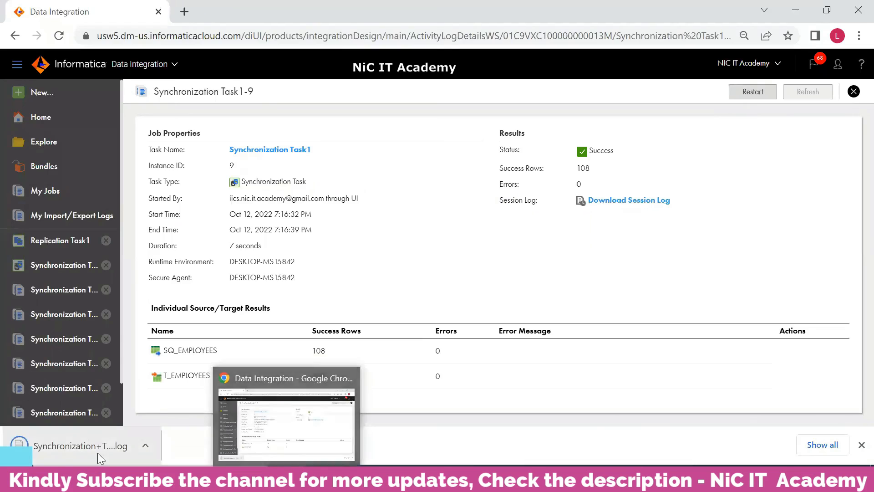
left_click(98, 450)
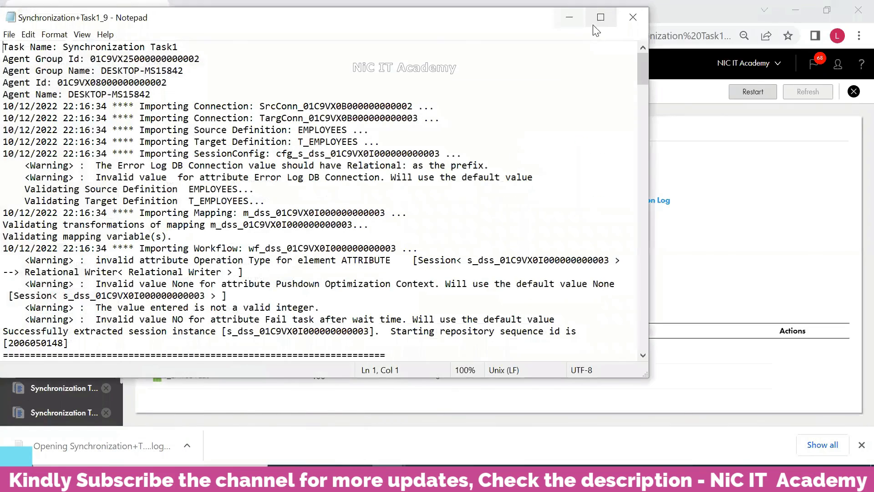
left_click(592, 22)
Examine the inserted, updated and mutated-from-update row counts for T_EMPLOYEES in the session log.
scroll(751, 150, "down", 18)
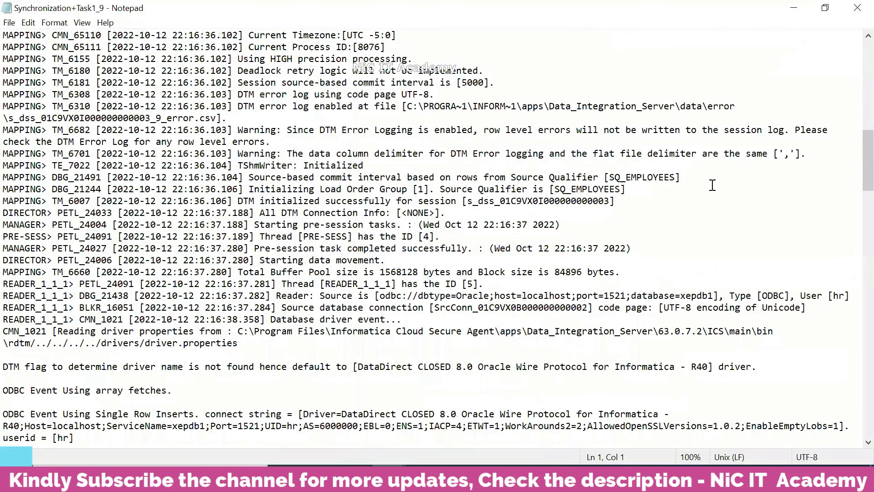
scroll(655, 191, "down", 20)
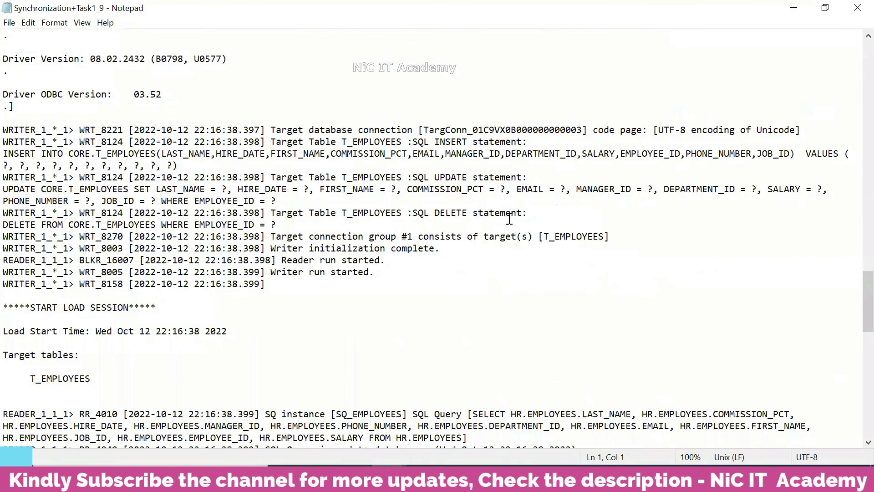
scroll(461, 232, "down", 5)
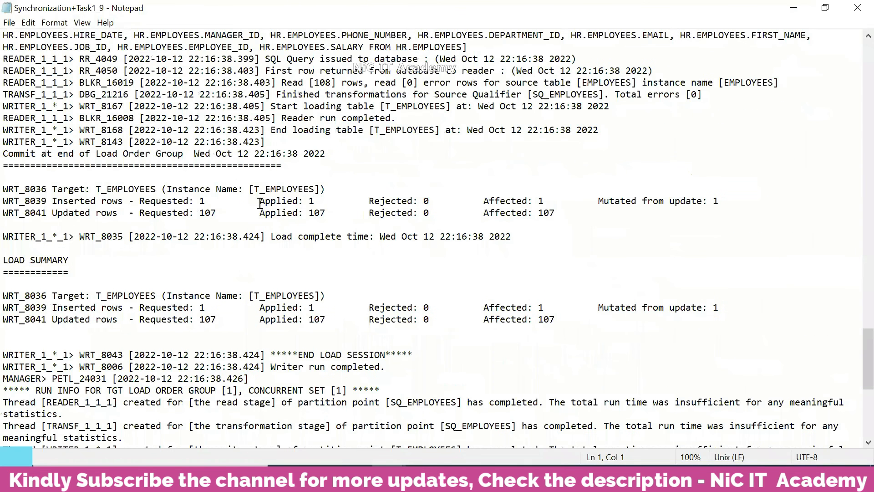
left_click_drag(32, 202, 729, 203)
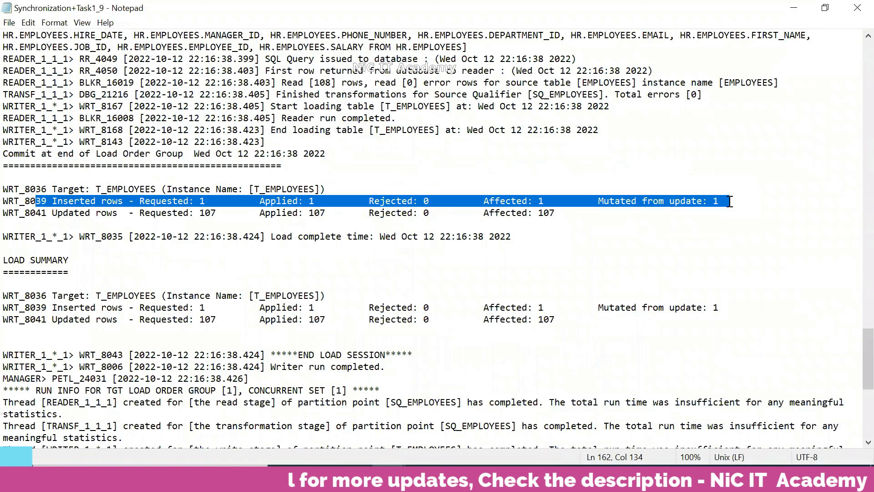
left_click_drag(596, 201, 735, 201)
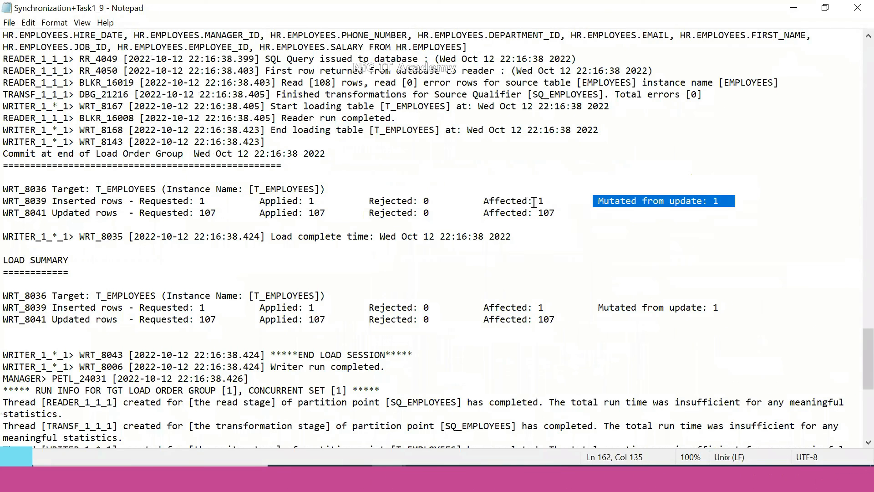
left_click_drag(561, 212, 7, 215)
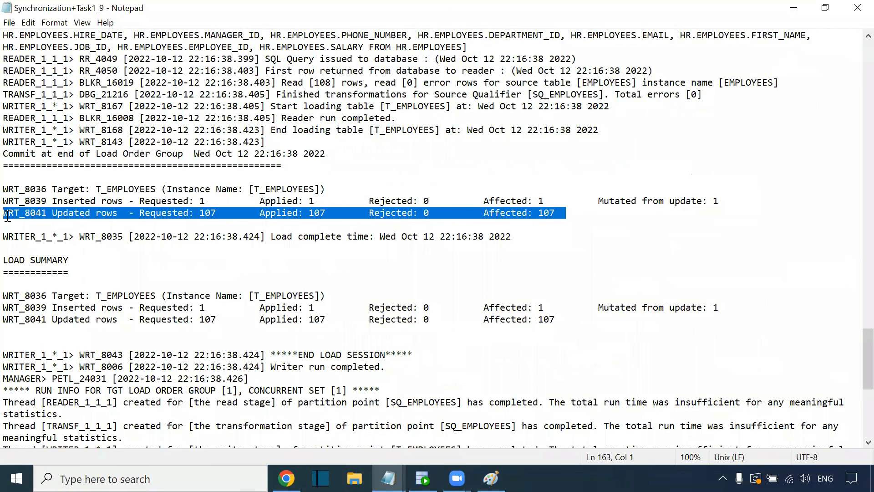